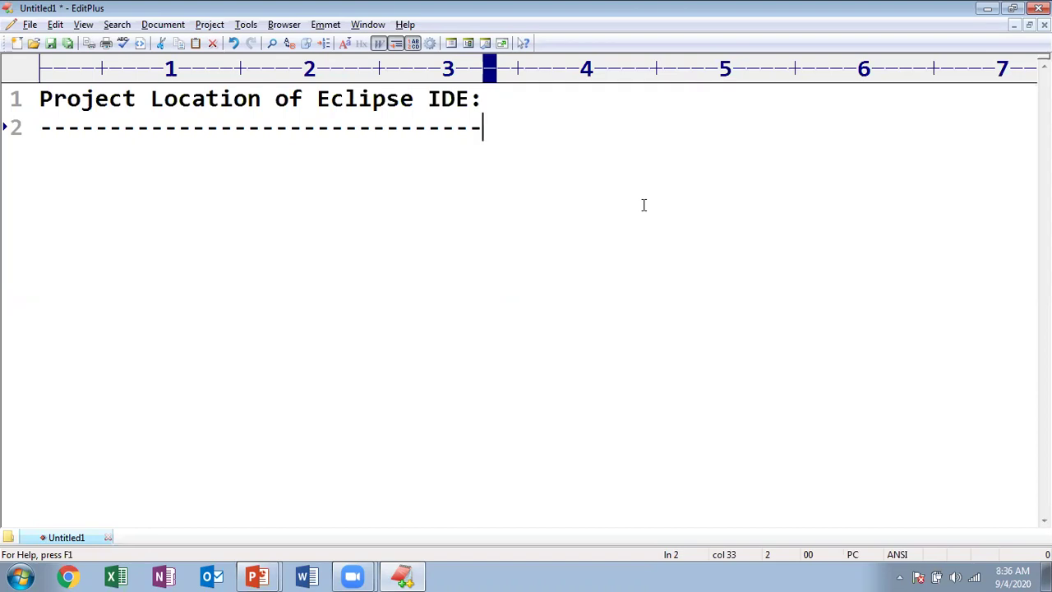
# Step: Add the line "Workspace" to the notes, leaving one blank line below the underlined heading
pyautogui.press('Return')
pyautogui.press('Return')
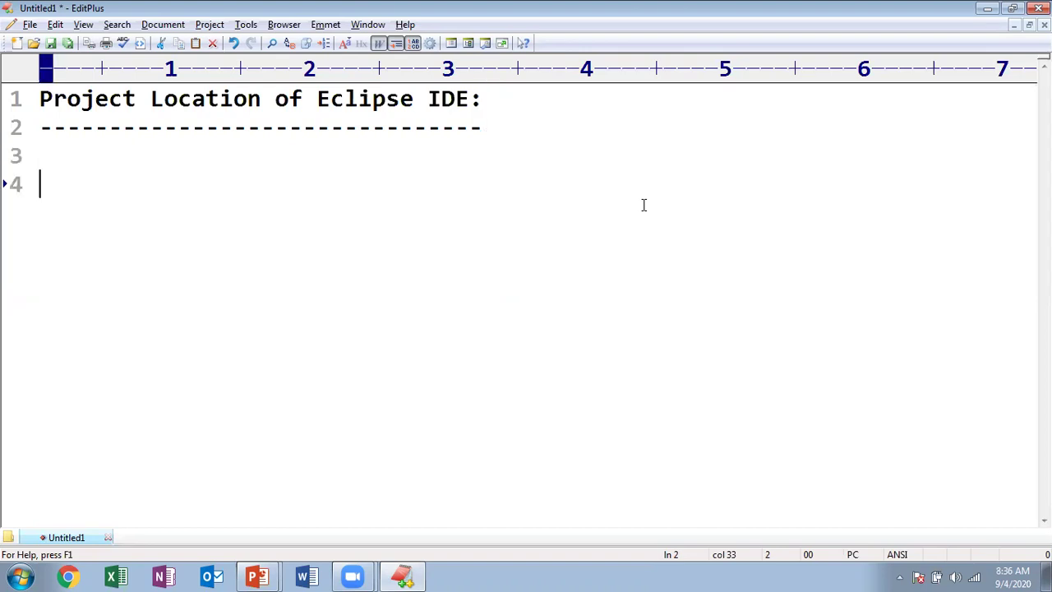
pyautogui.write('Workspace')
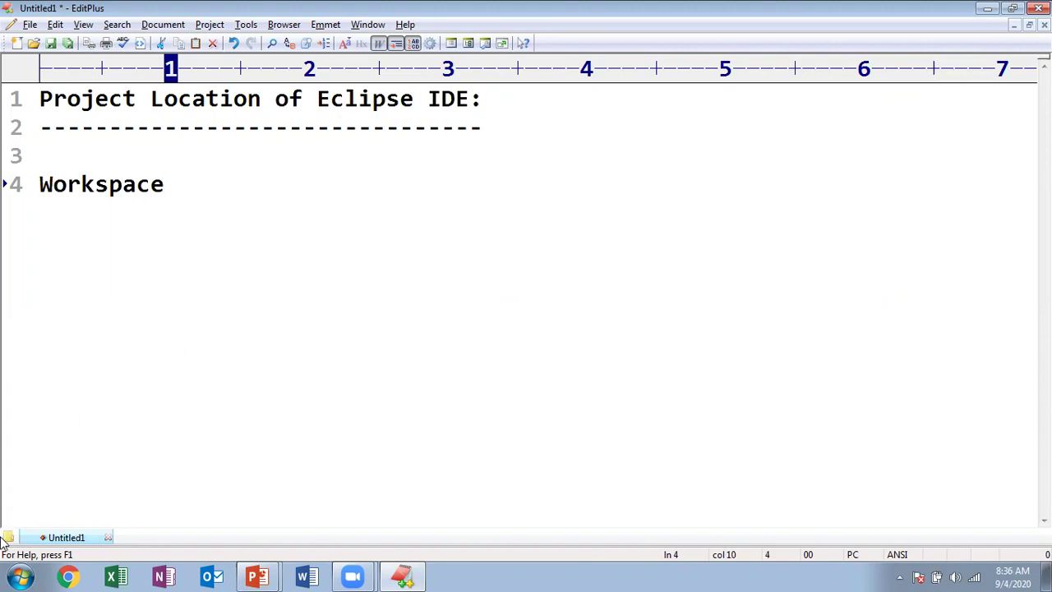
# Step: Launch Eclipse with D:\eclipse_web_workspace set as the default workspace that is not asked for again, and bring its window forward
pyautogui.click(20, 577)
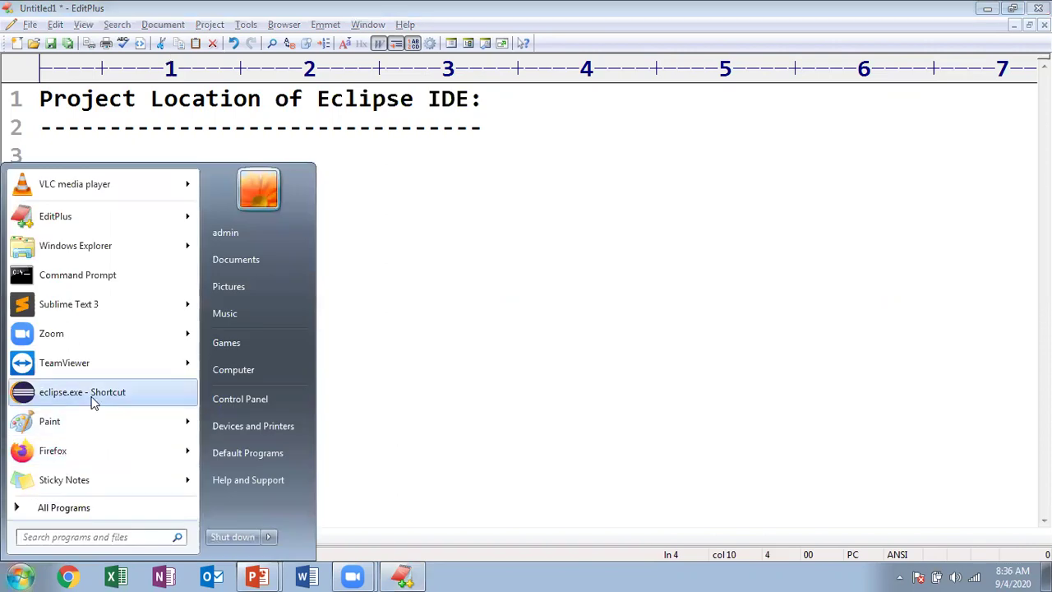
pyautogui.click(92, 396)
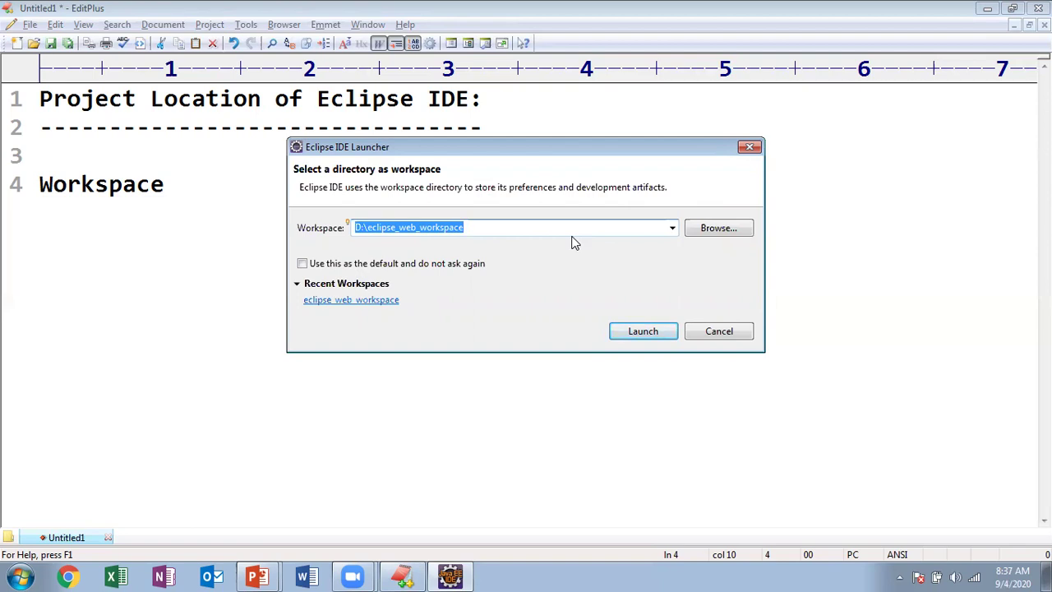
pyautogui.click(302, 264)
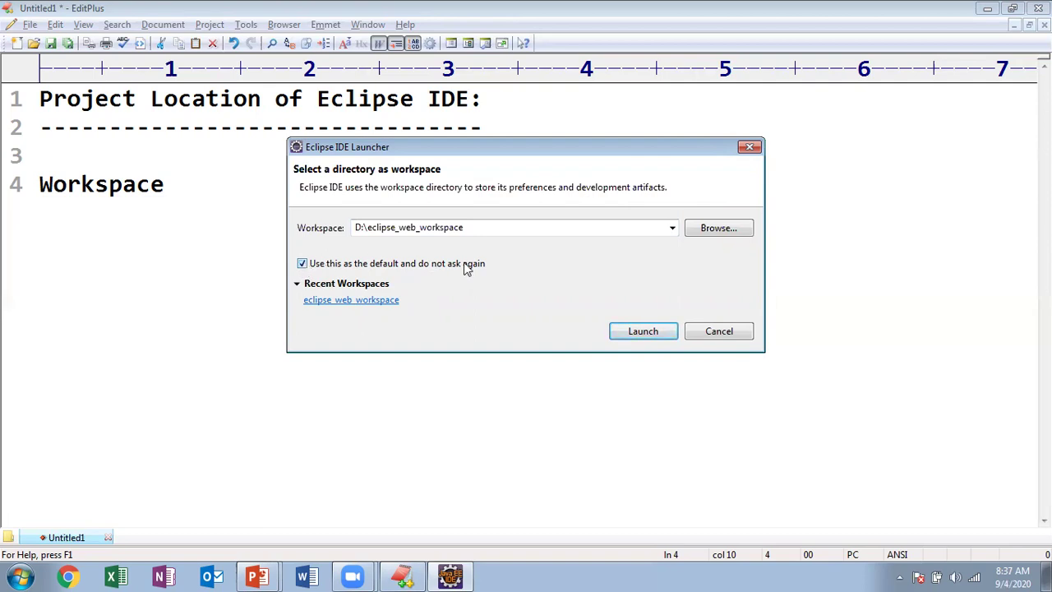
pyautogui.click(645, 332)
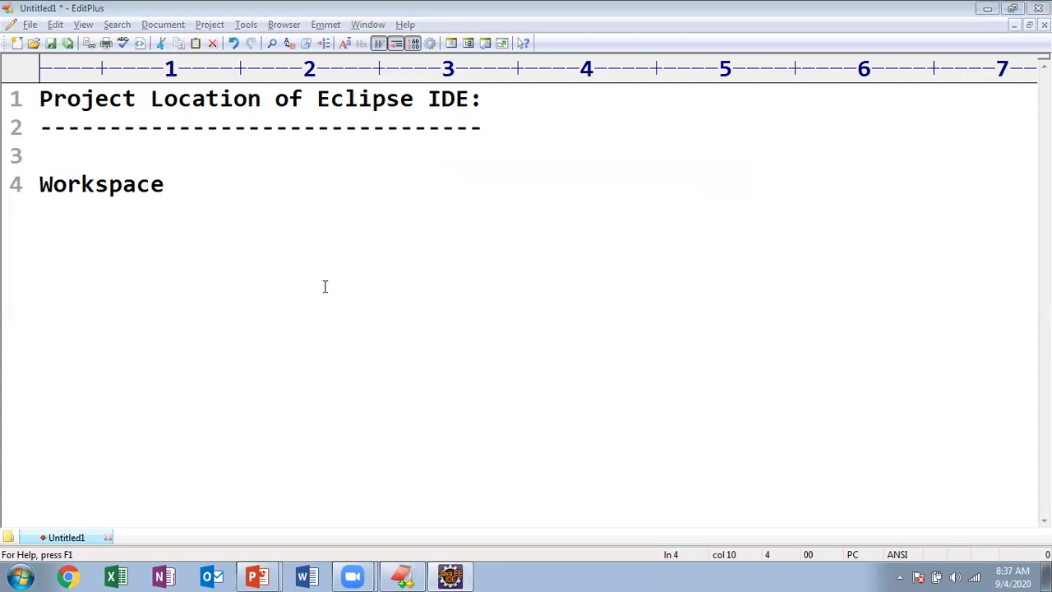
pyautogui.moveTo(452, 565)
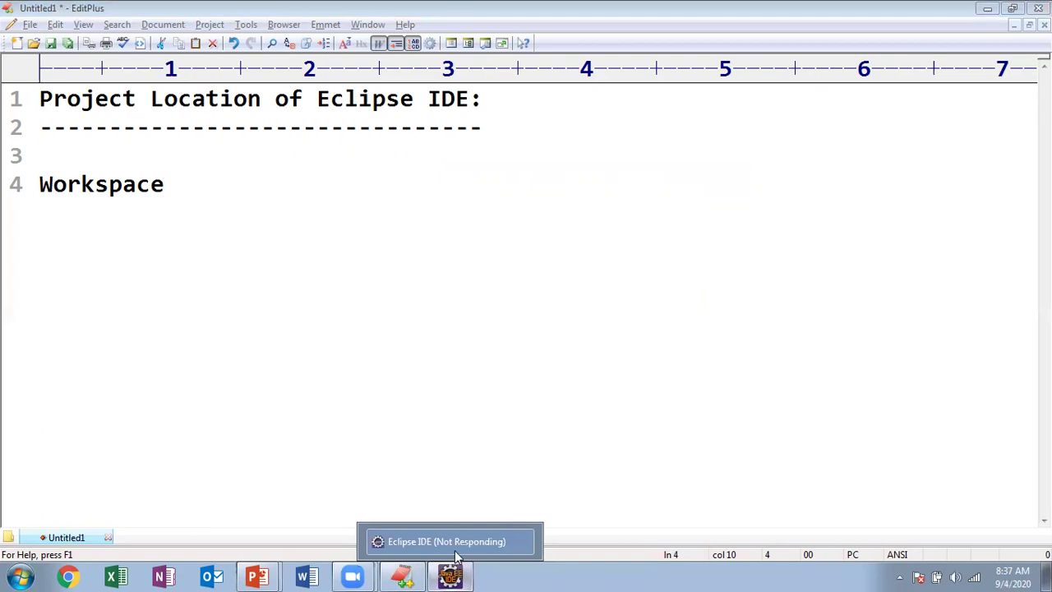
pyautogui.click(459, 554)
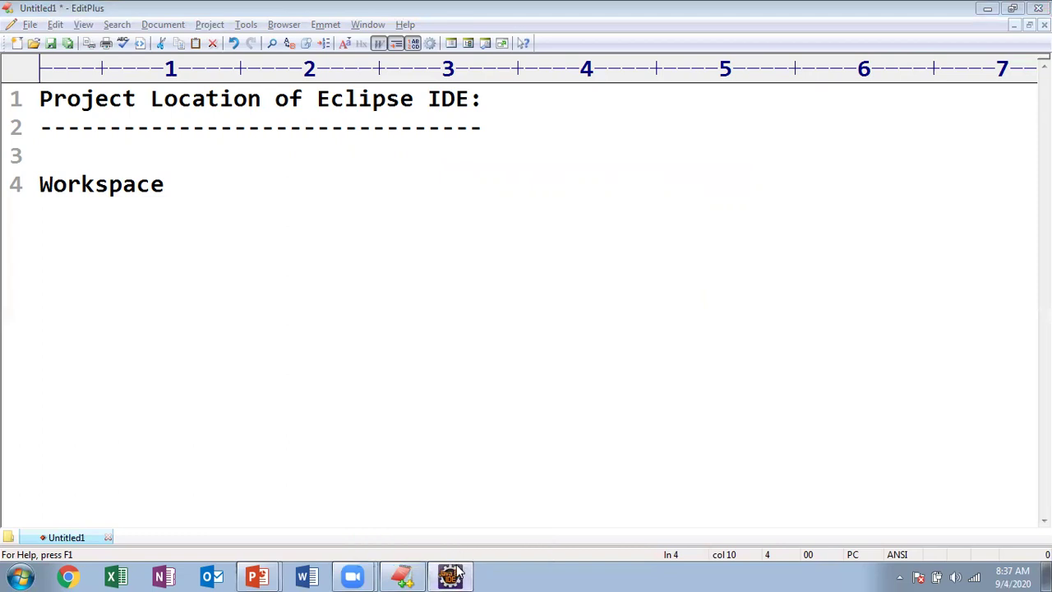
pyautogui.moveTo(458, 576)
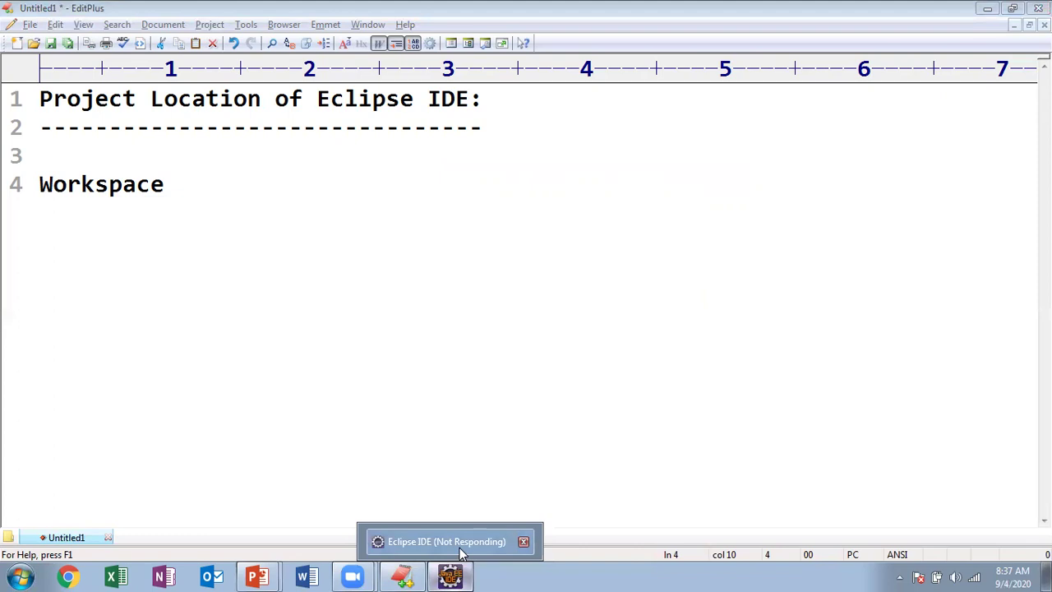
pyautogui.click(450, 542)
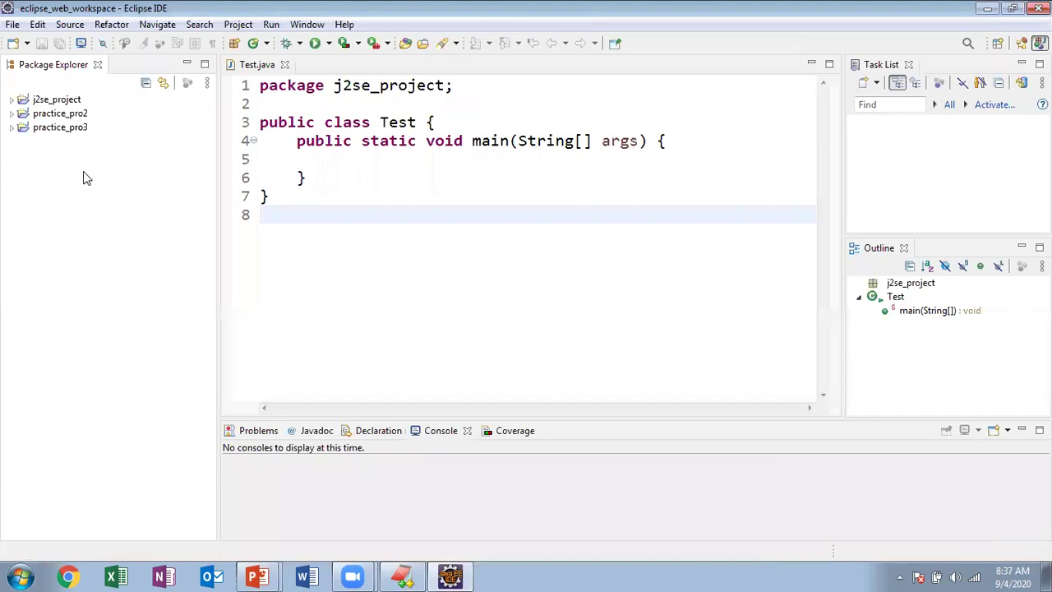
# Step: Open the properties of j2se_project to view its resource details
pyautogui.click(51, 101)
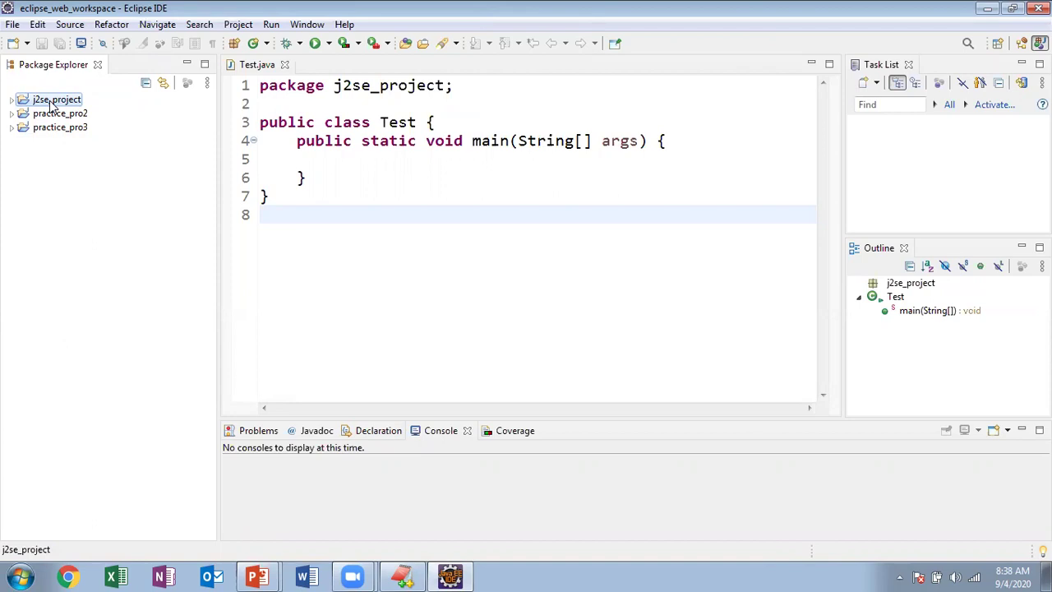
pyautogui.rightClick(58, 101)
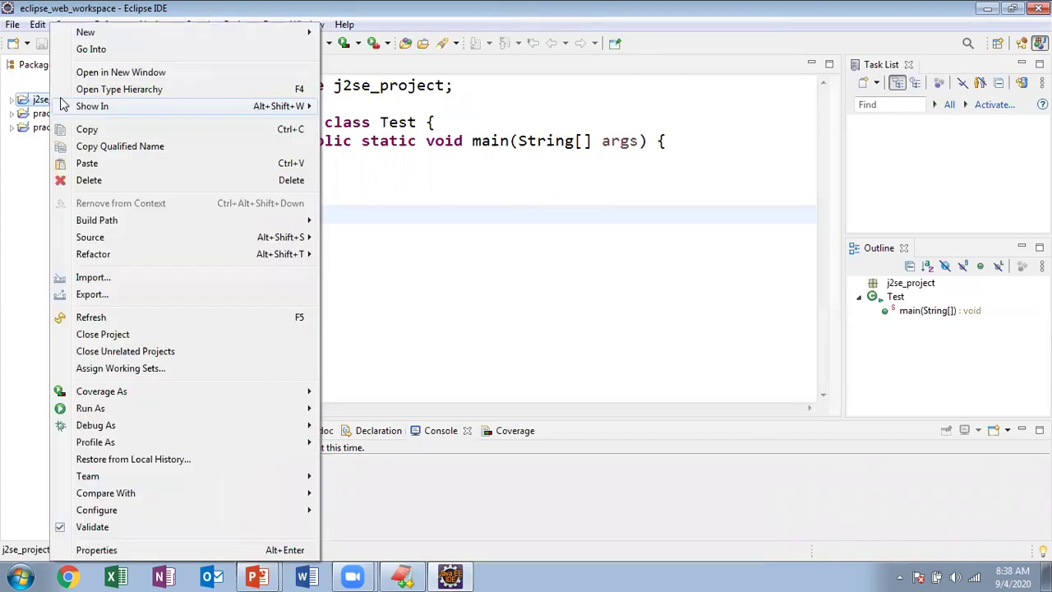
pyautogui.click(97, 550)
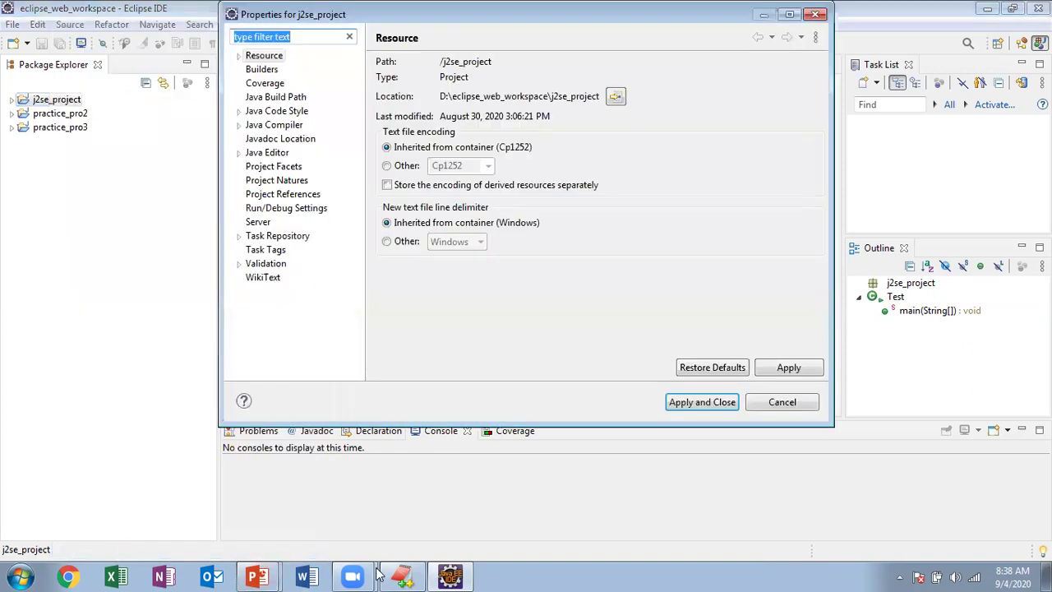
# Step: Switch to EditPlus, add a colon after "Workspace" and write the indented line "Right Click on a Project-> goto Properties" beneath it
pyautogui.click(402, 576)
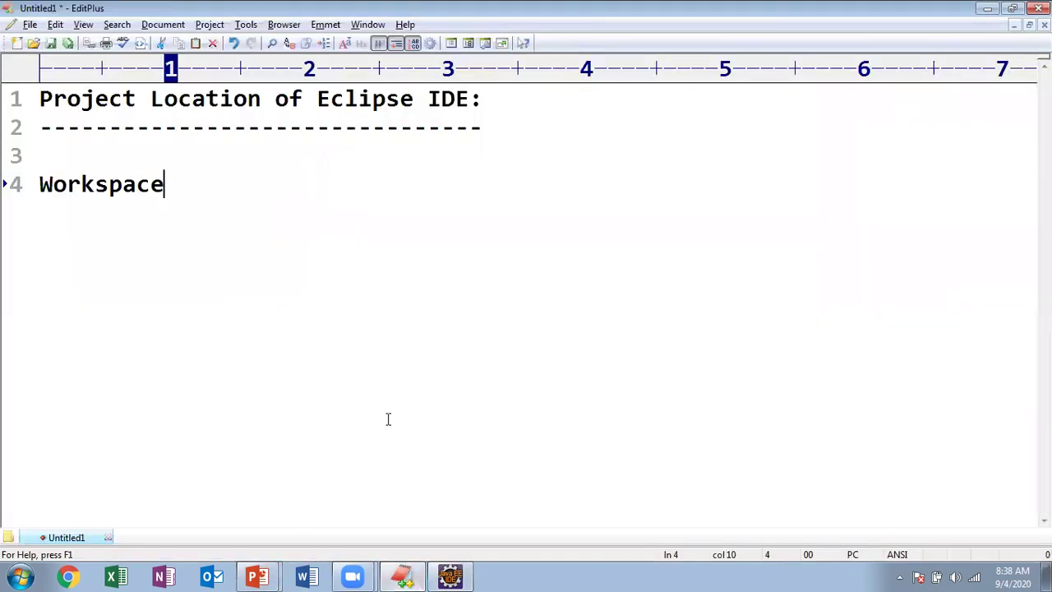
pyautogui.write(':')
pyautogui.press('Return')
pyautogui.press('Tab')
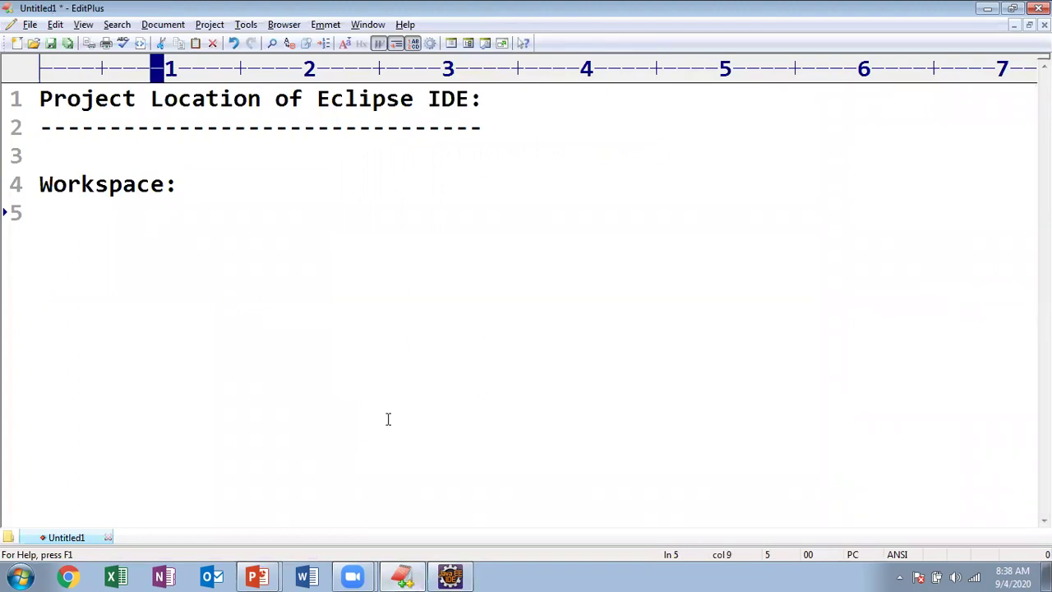
pyautogui.write('Right Click on a Project')
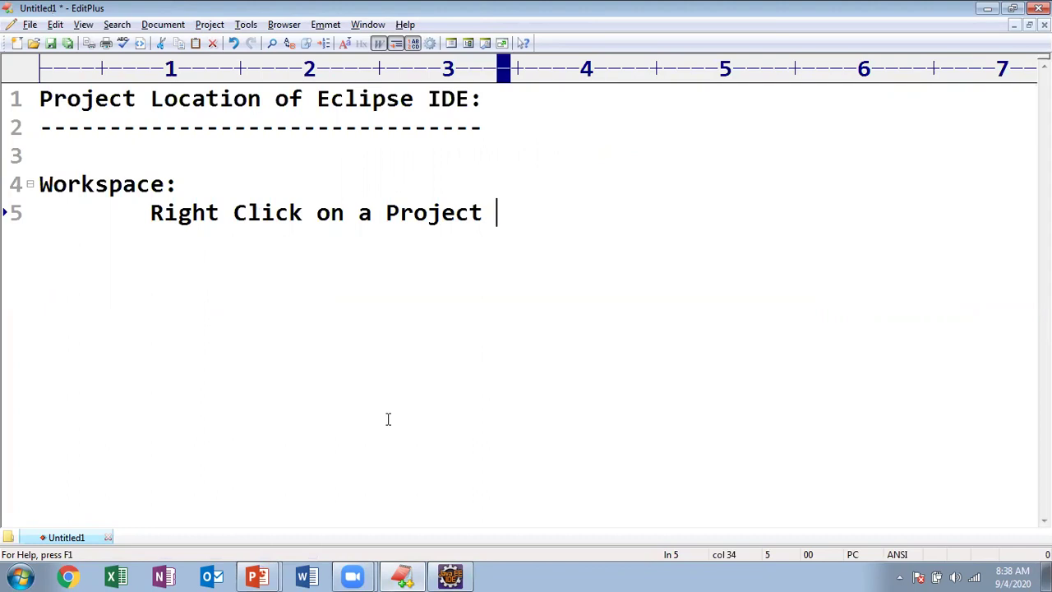
pyautogui.press('BackSpace')
pyautogui.write('-> goto P')
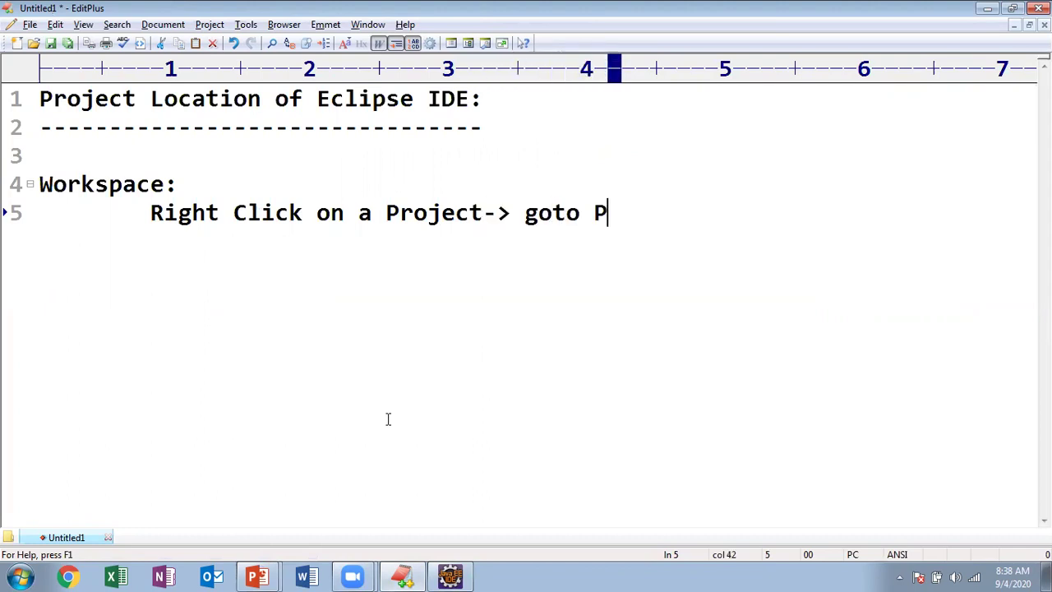
pyautogui.write('roperties')
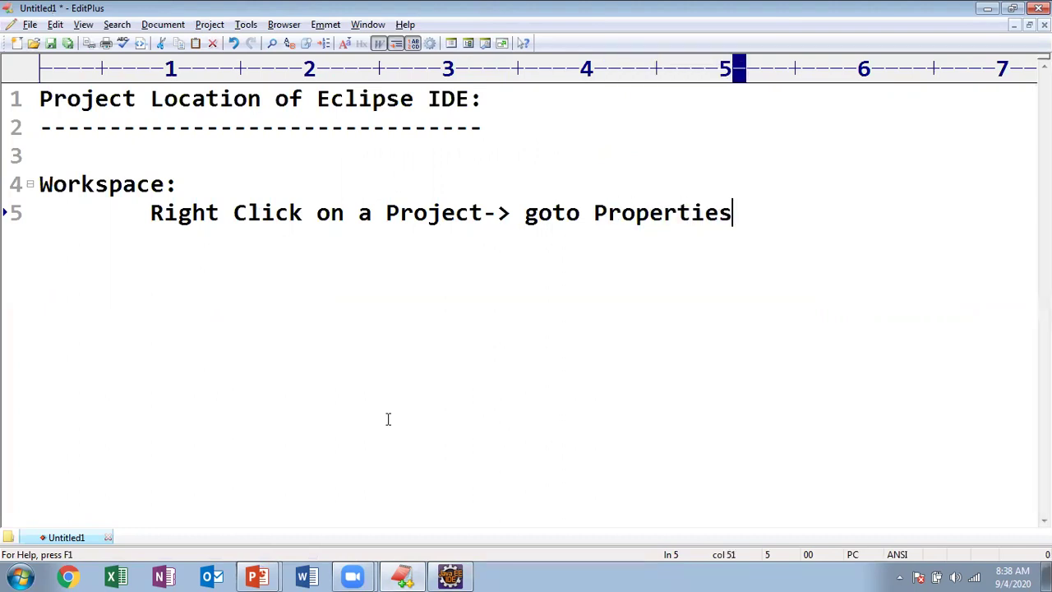
# Step: Append the shortcut "(Alt + Enter)" in parentheses after "Properties" in the note
pyautogui.write(' ()')
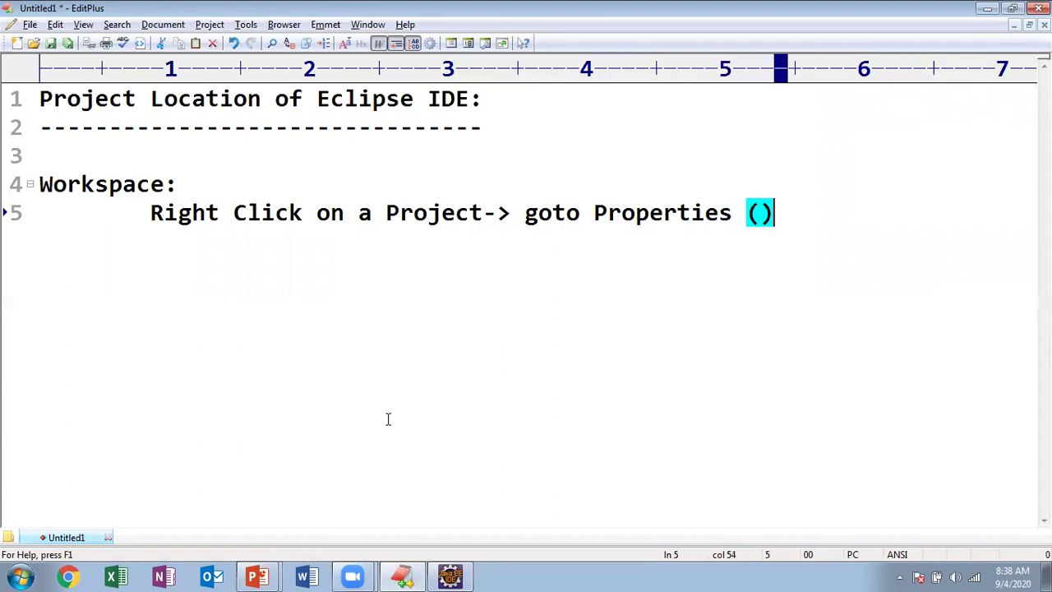
pyautogui.press('Left')
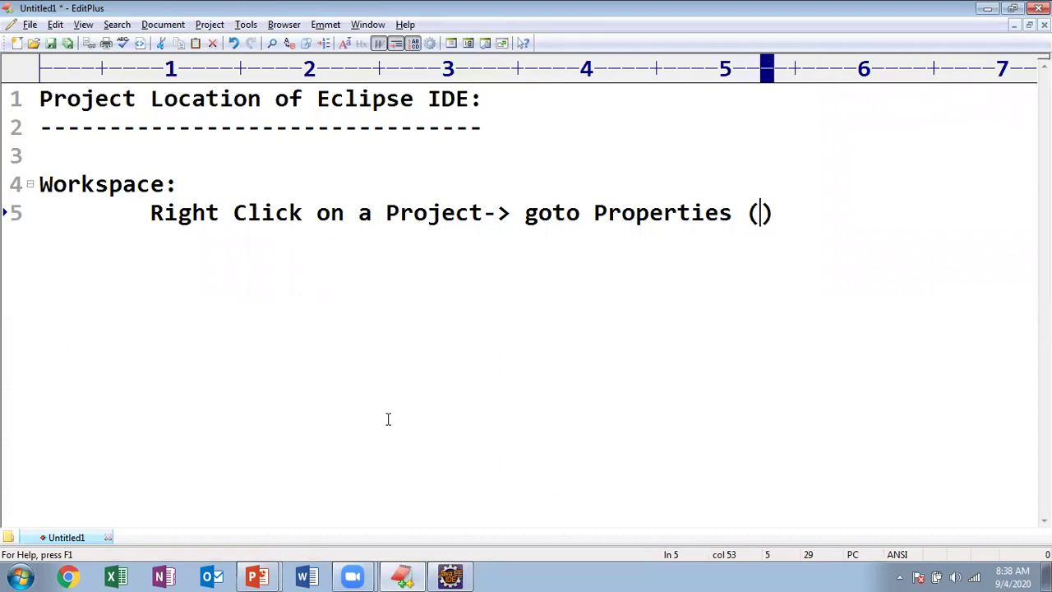
pyautogui.write('Alt + En')
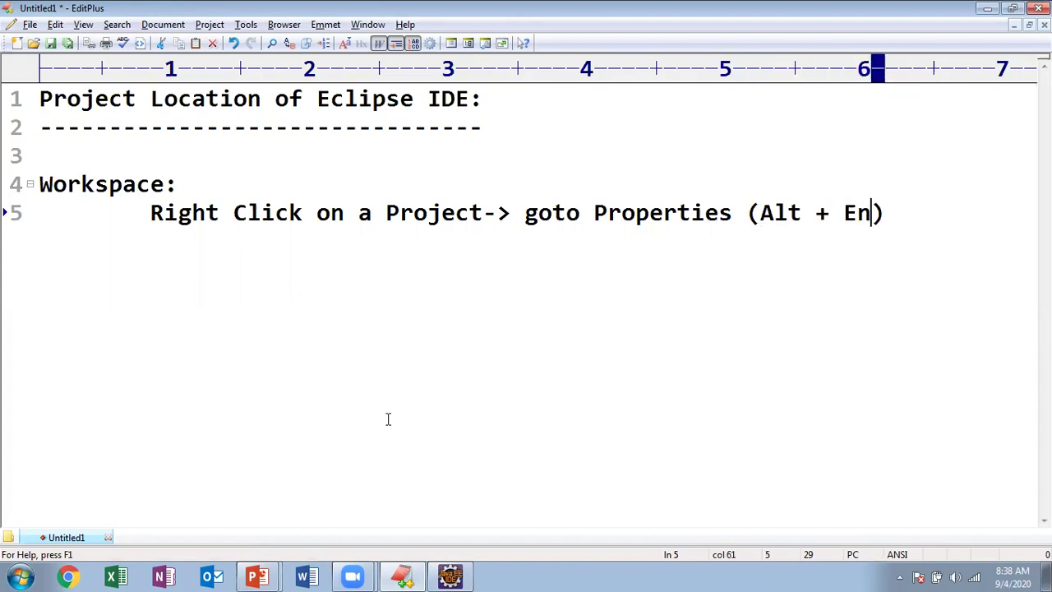
pyautogui.write('ter')
# Step: Switch to Eclipse, close and reopen the j2se_project properties, and examine the project's path and location
pyautogui.hotkey('alt', 'Tab')
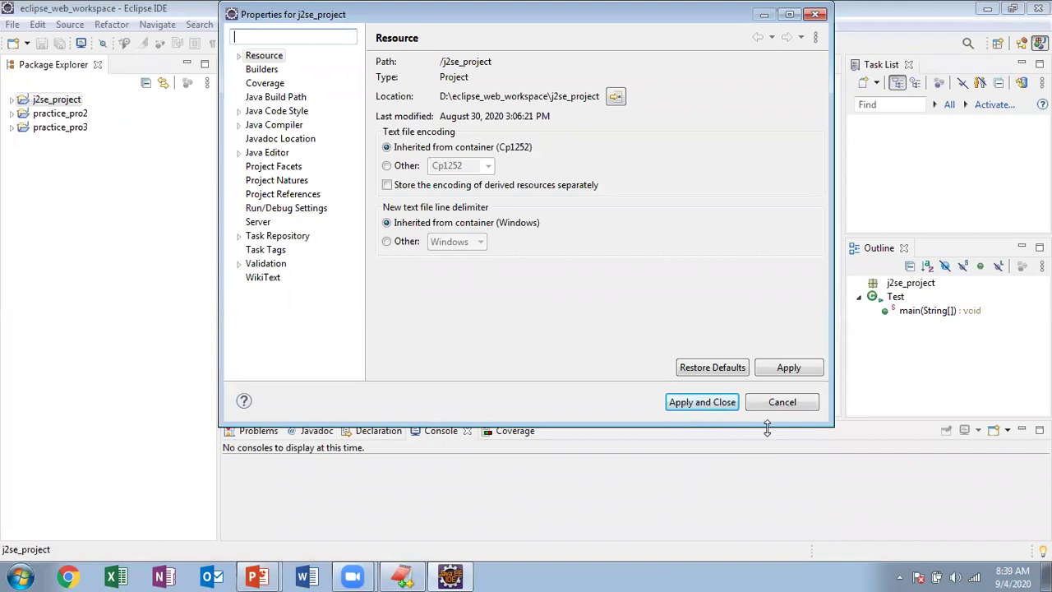
pyautogui.click(782, 405)
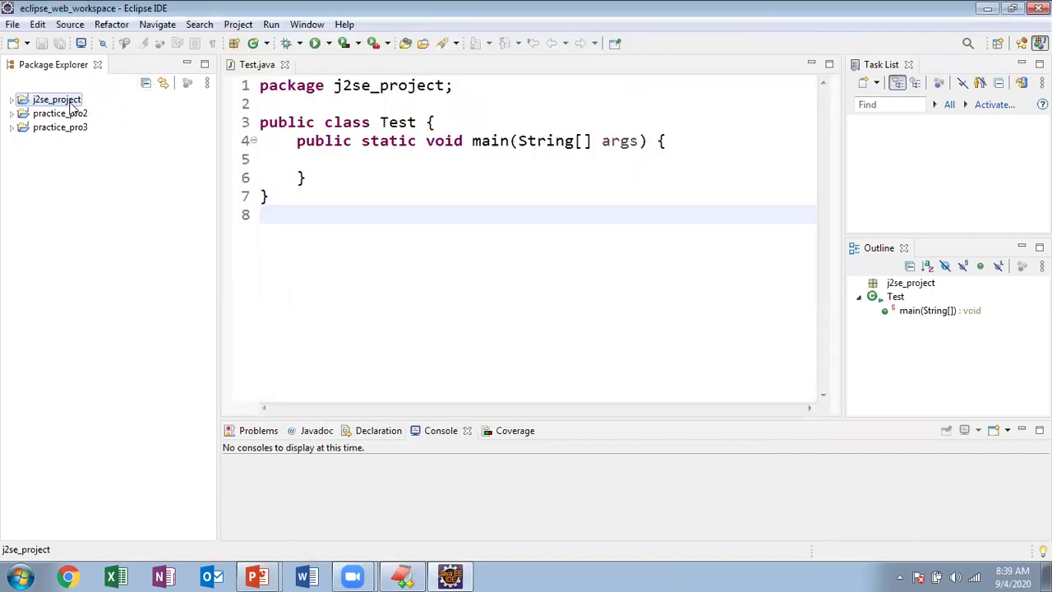
pyautogui.hotkey('alt', 'Return')
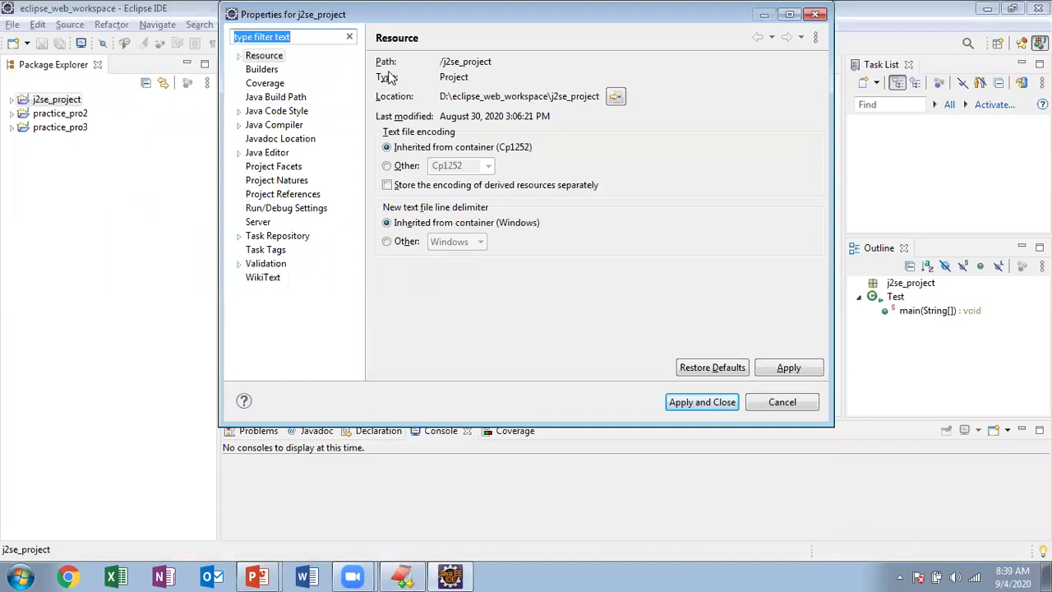
pyautogui.moveTo(441, 63); pyautogui.dragTo(498, 62)
pyautogui.click(498, 62)
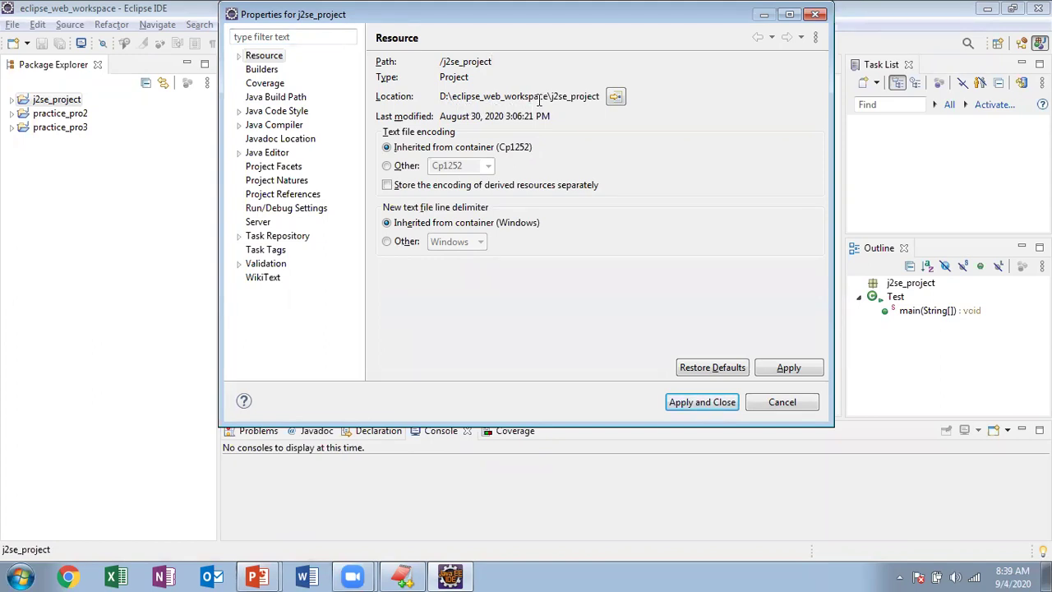
# Step: Show the project's location in Windows Explorer and browse into j2se_project\bin\j2se_project to view the compiled class file
pyautogui.click(614, 99)
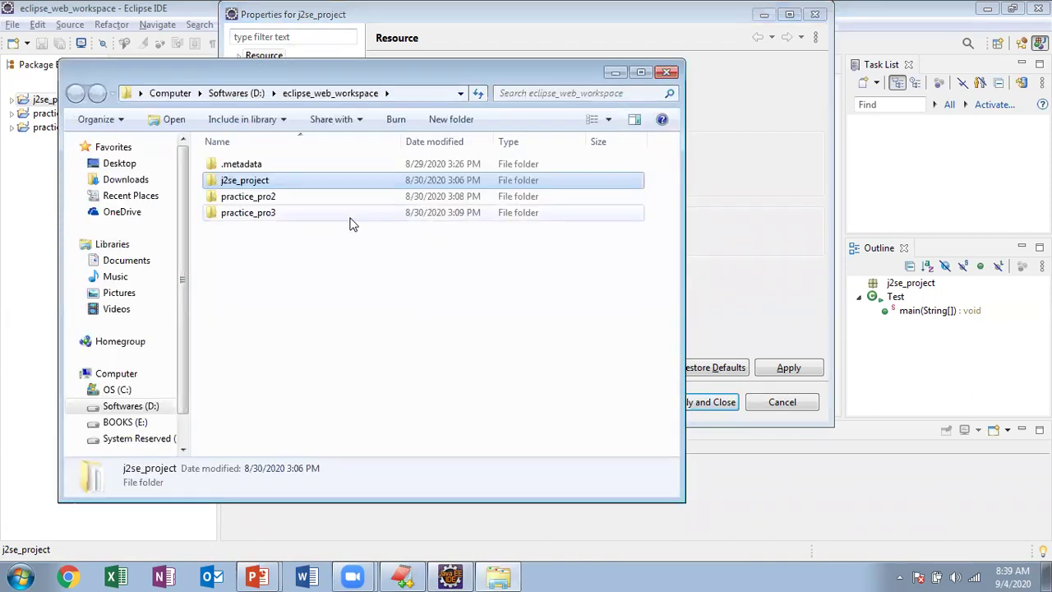
pyautogui.doubleClick(255, 183)
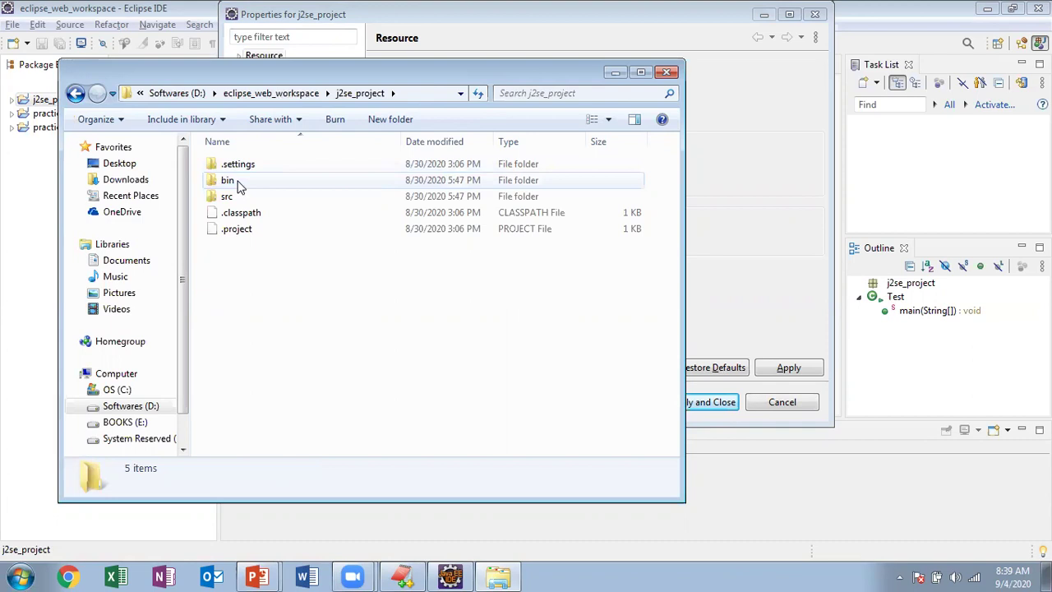
pyautogui.doubleClick(238, 184)
pyautogui.doubleClick(243, 169)
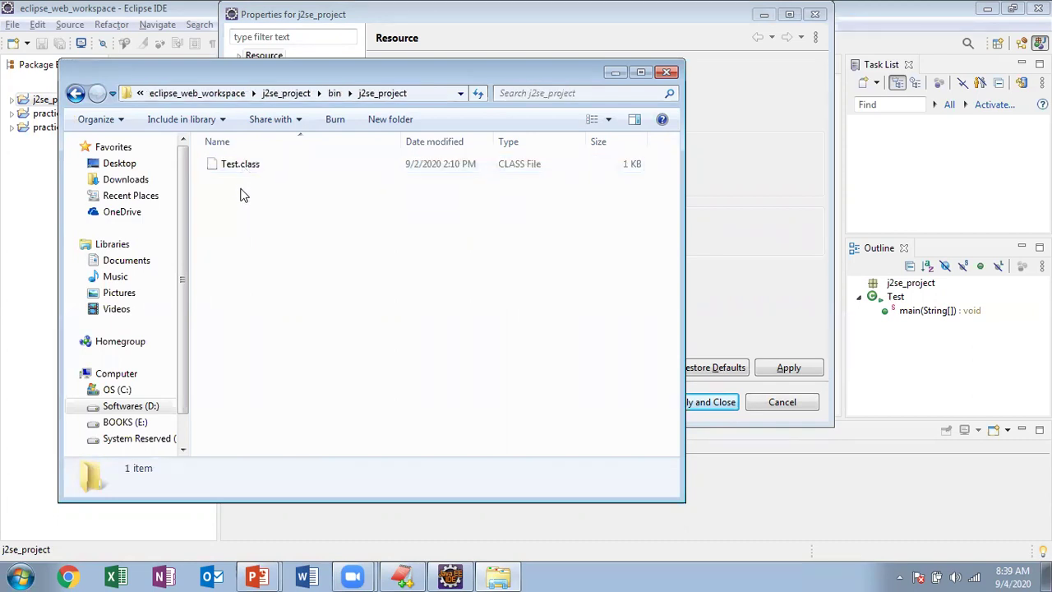
# Step: Go back to the project's root folder and browse into src\j2se_project to view the Java source file
pyautogui.press('BackSpace')
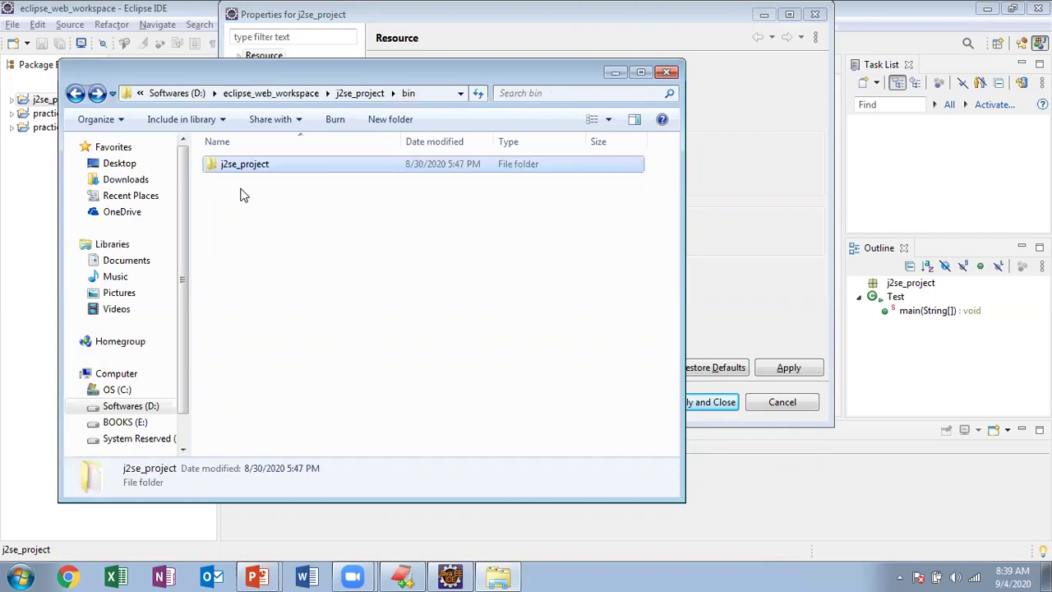
pyautogui.press('BackSpace')
pyautogui.click(243, 195)
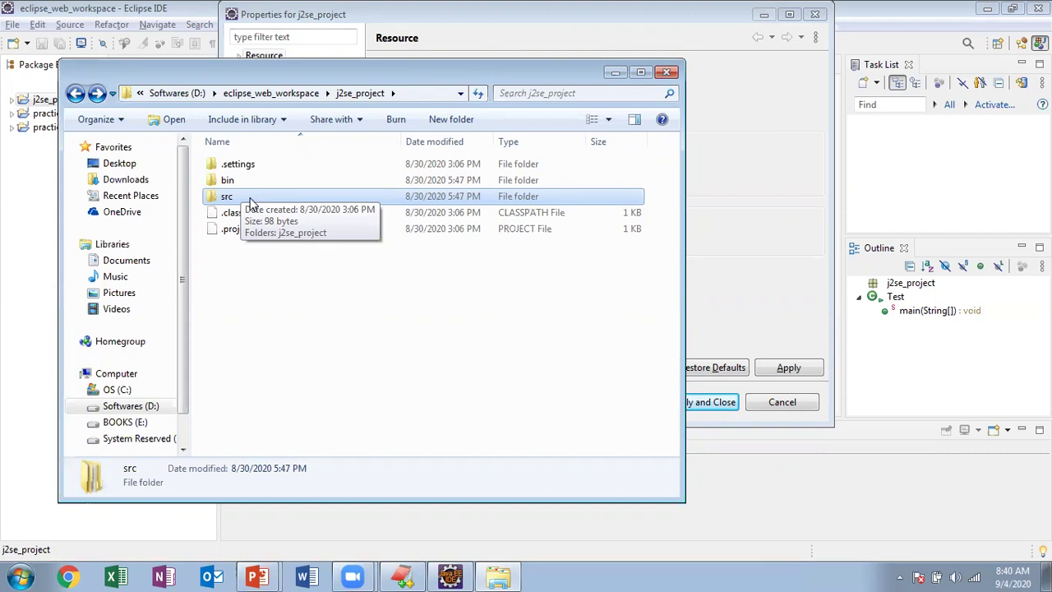
pyautogui.doubleClick(250, 199)
pyautogui.press('Return')
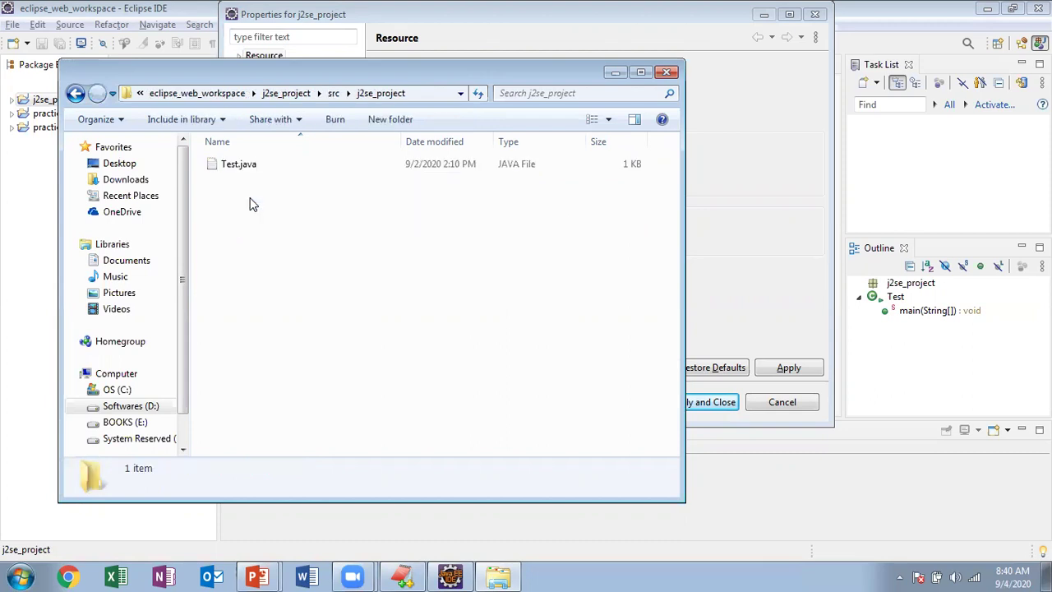
pyautogui.press('BackSpace')
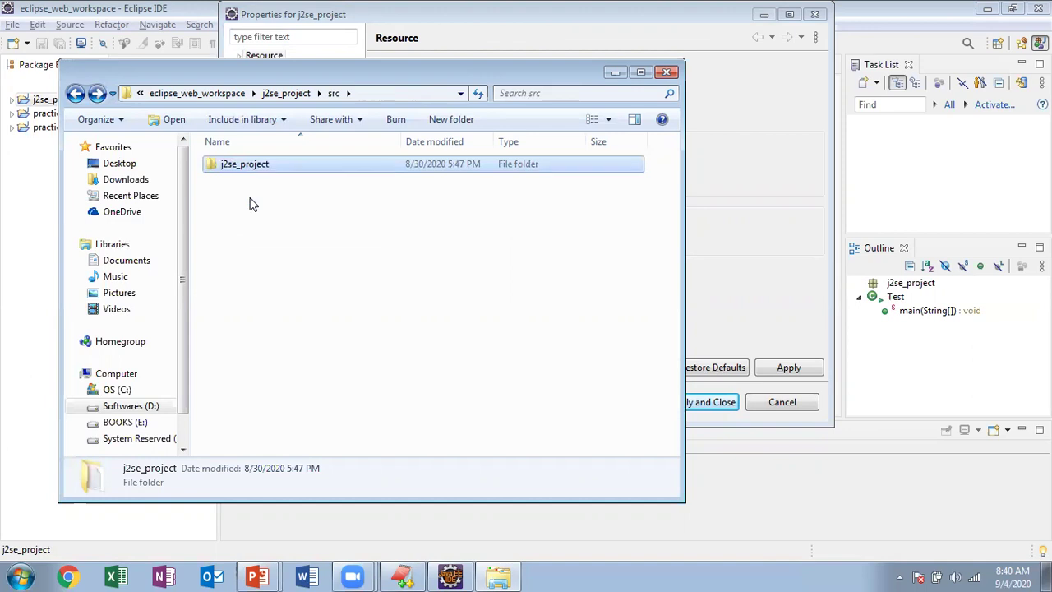
pyautogui.press('Return')
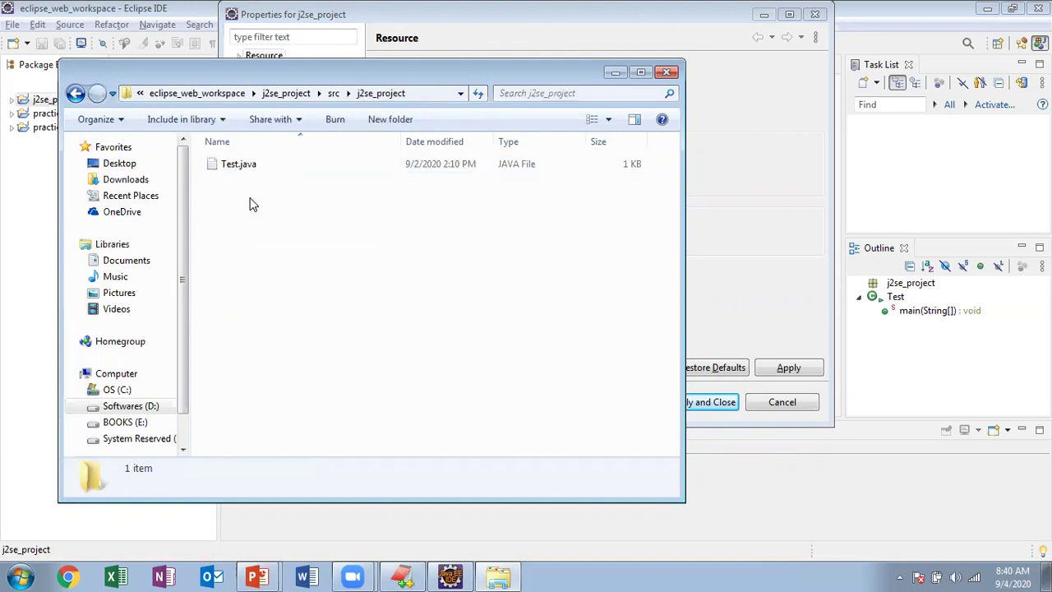
# Step: Open Test.java from the source folder in EditPlus and return to the Explorer window
pyautogui.press('Down')
pyautogui.press('Return')
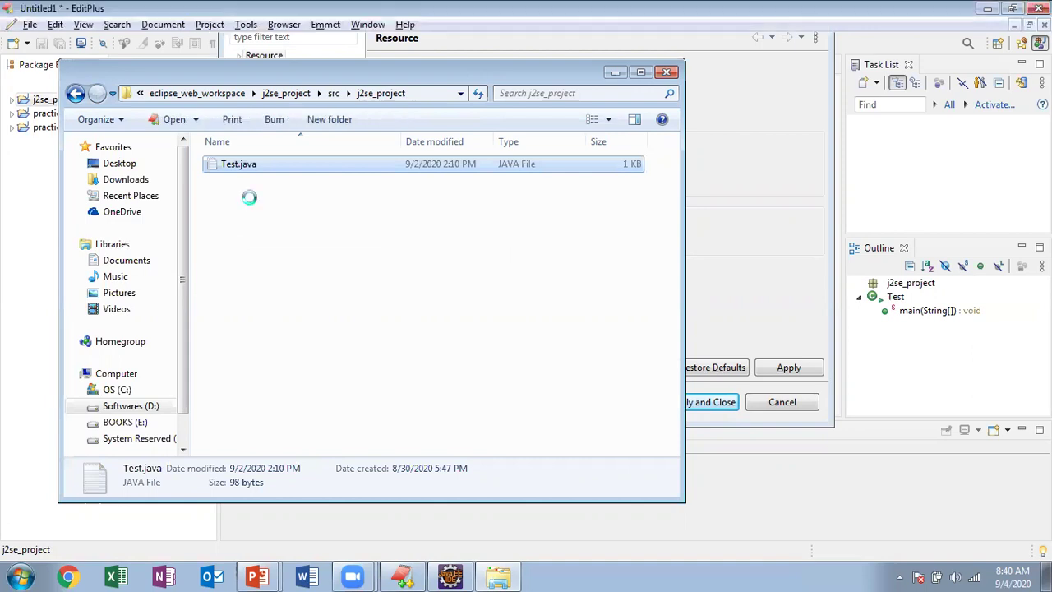
pyautogui.hotkey('alt', 'Tab')
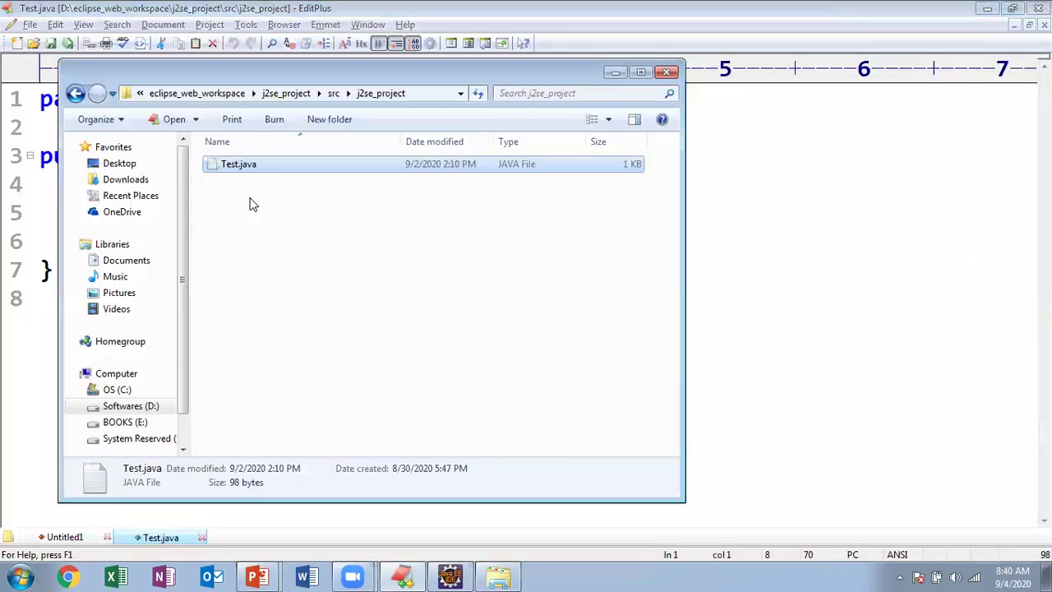
# Step: Return to the j2se_project root folder to view its .classpath and .project files, and go up to the eclipse_web_workspace folder
pyautogui.press('BackSpace')
pyautogui.press('BackSpace')
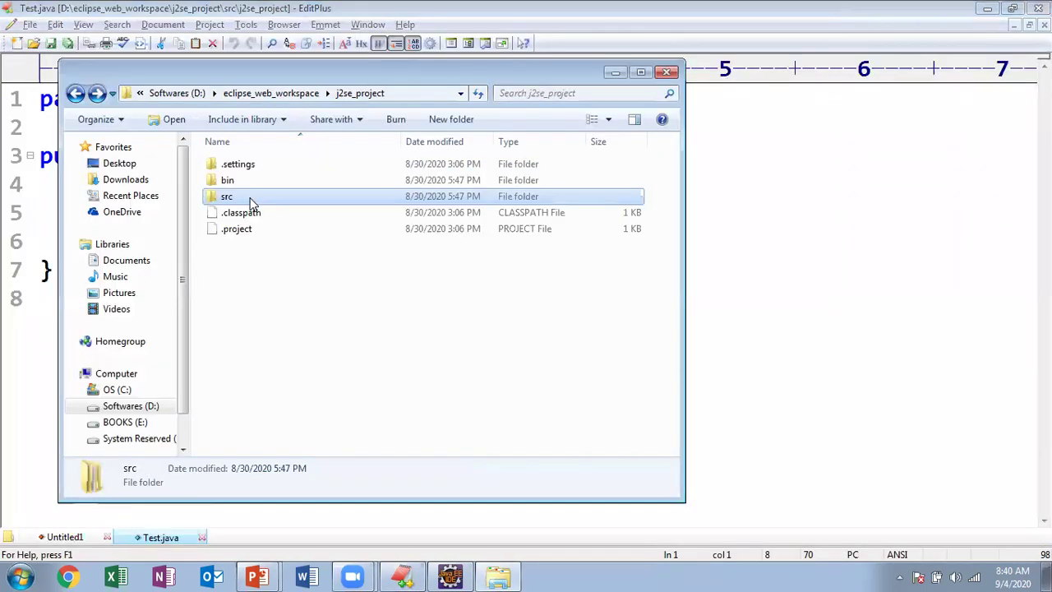
pyautogui.press('Down')
pyautogui.press('Down')
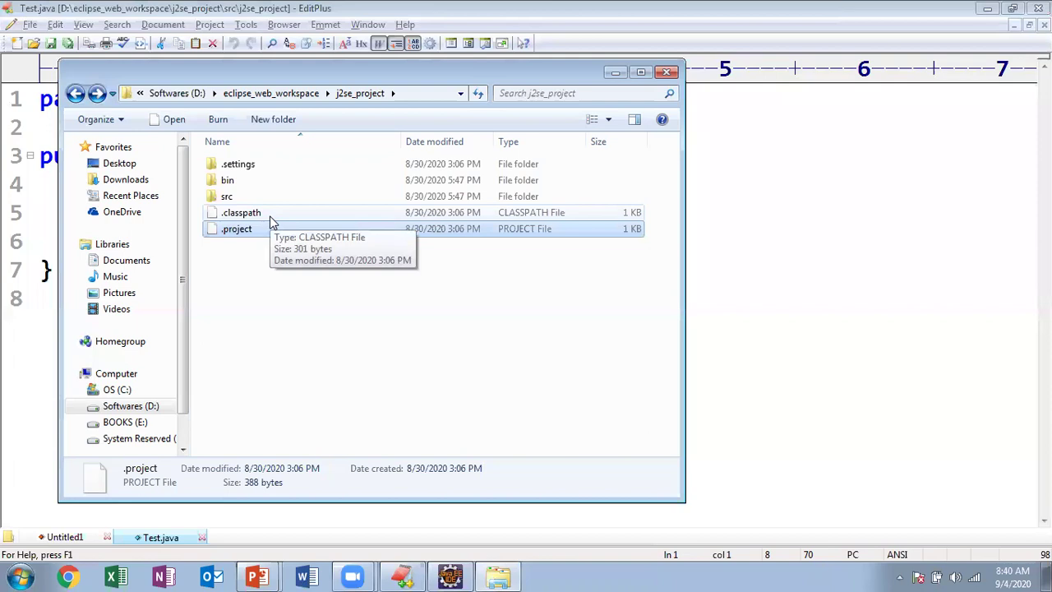
pyautogui.click(228, 305)
pyautogui.press('BackSpace')
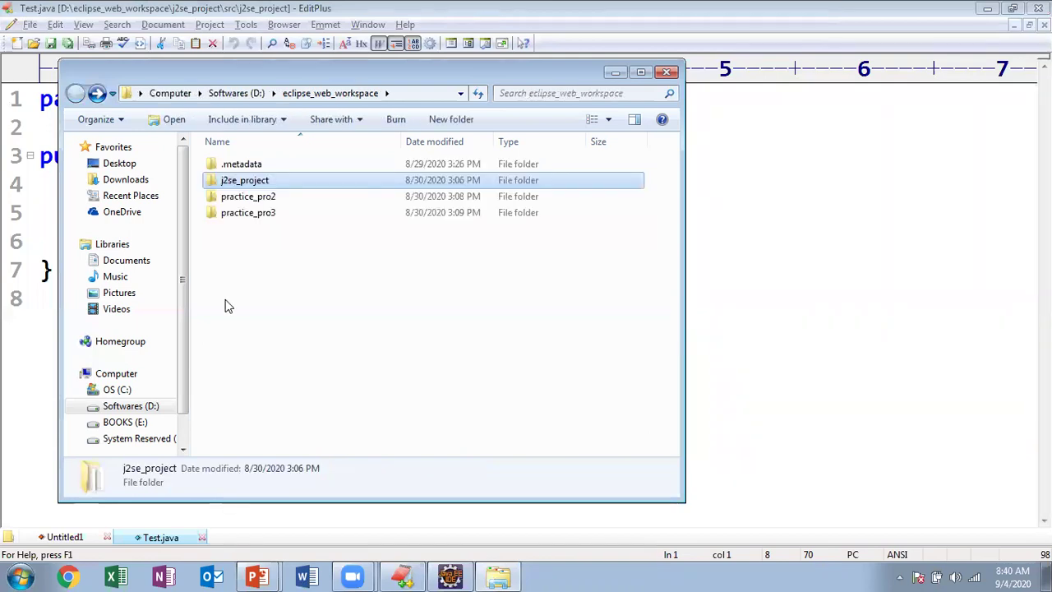
# Step: Browse into practice_pro2\src to view its contents and return to the eclipse_web_workspace folder
pyautogui.press('Down')
pyautogui.press('Return')
pyautogui.press('Down')
pyautogui.press('Down')
pyautogui.press('Return')
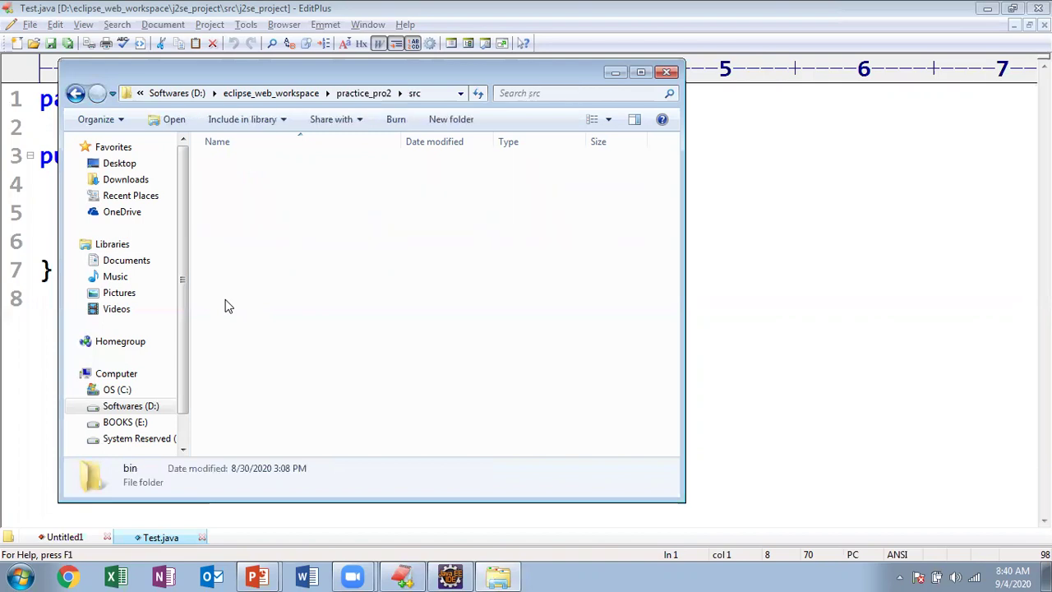
pyautogui.press('BackSpace')
pyautogui.press('BackSpace')
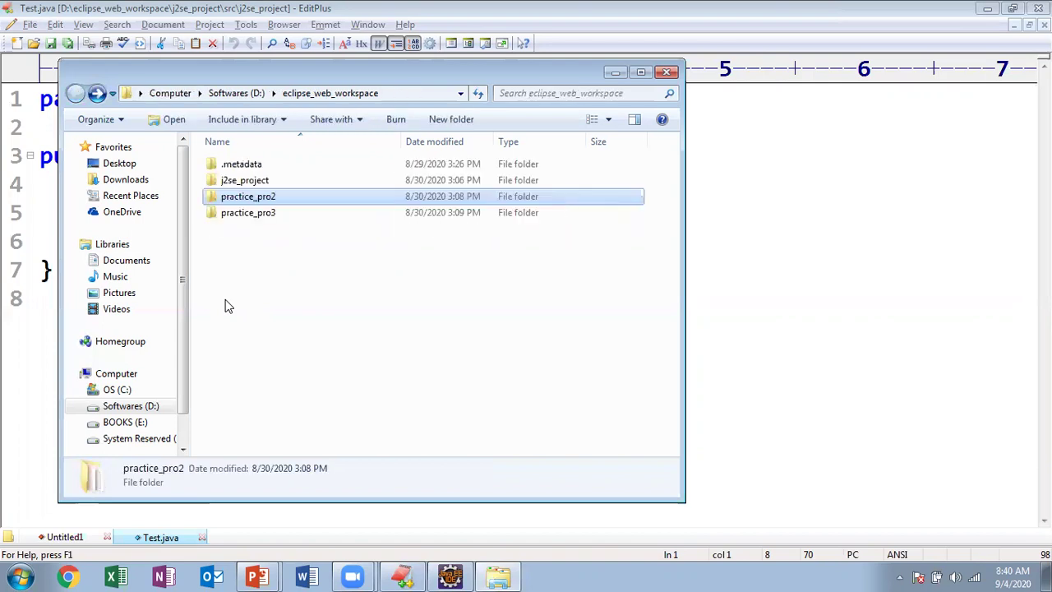
# Step: Switch to Eclipse, reopen the j2se_project properties, and examine the location given under Resource
pyautogui.click(450, 576)
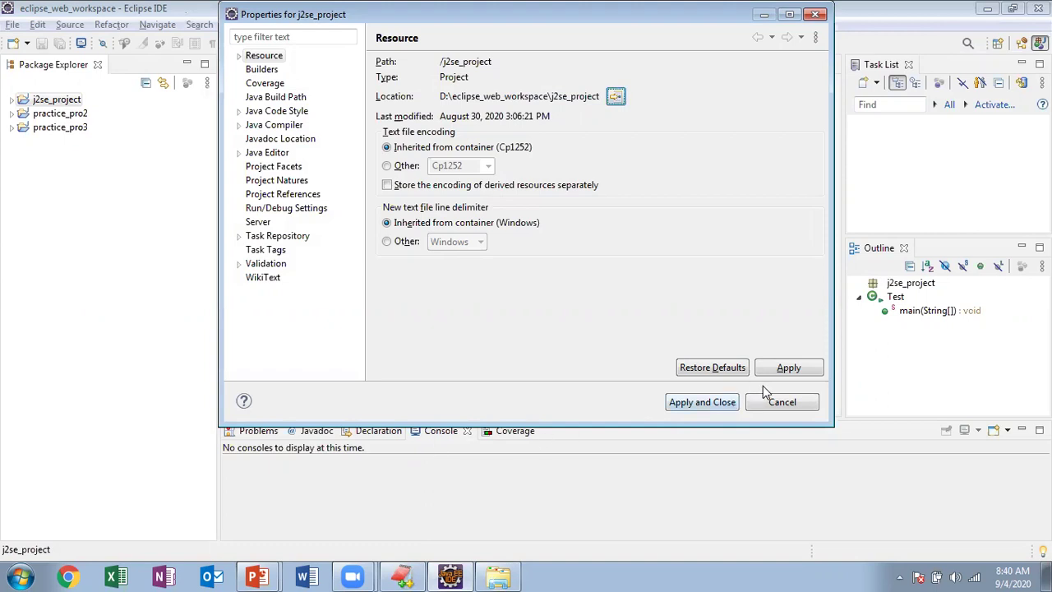
pyautogui.click(776, 402)
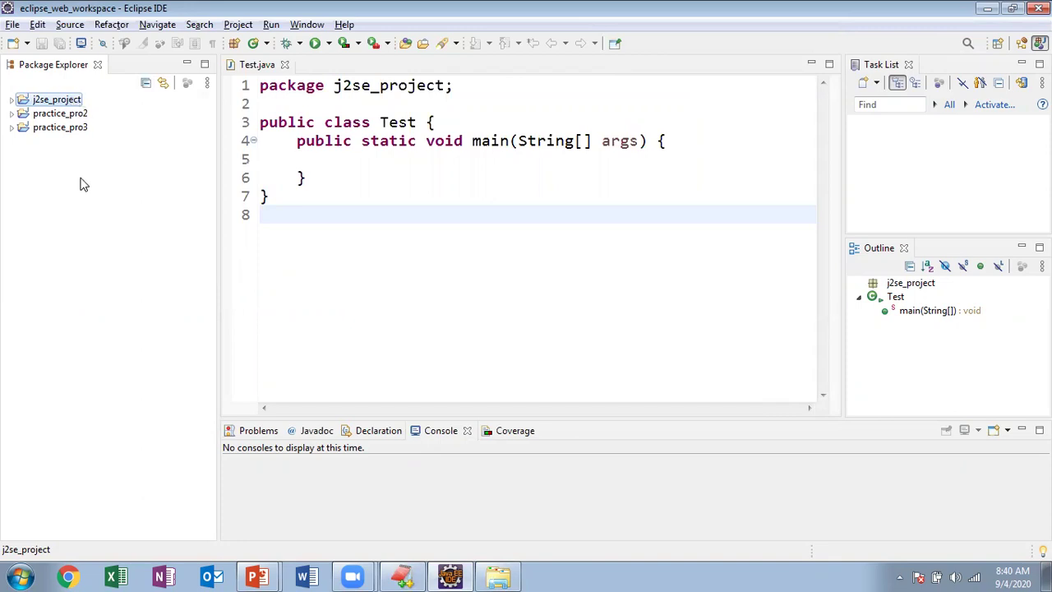
pyautogui.hotkey('alt', 'Return')
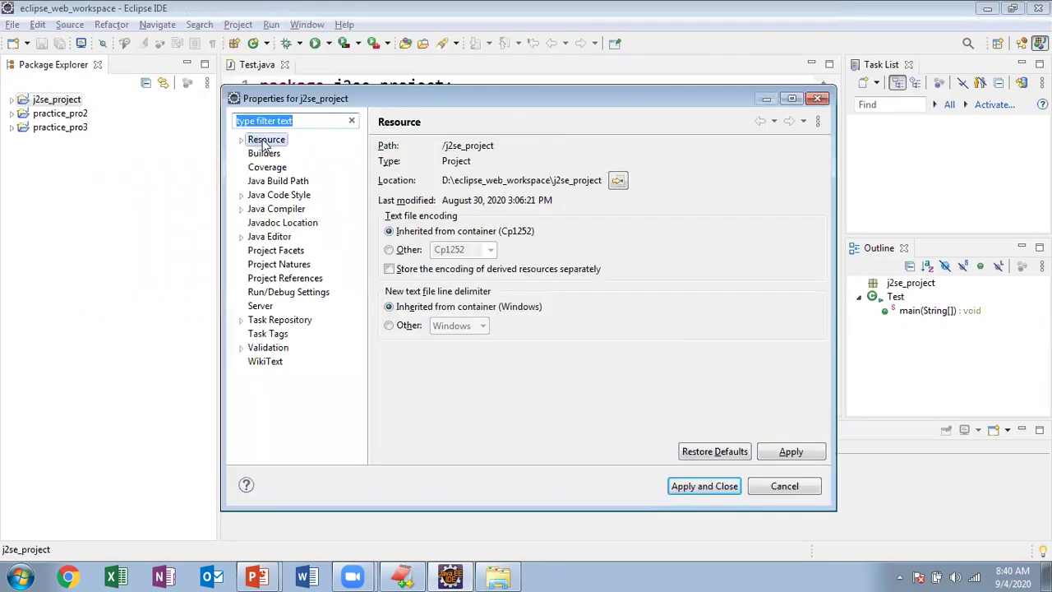
pyautogui.click(266, 141)
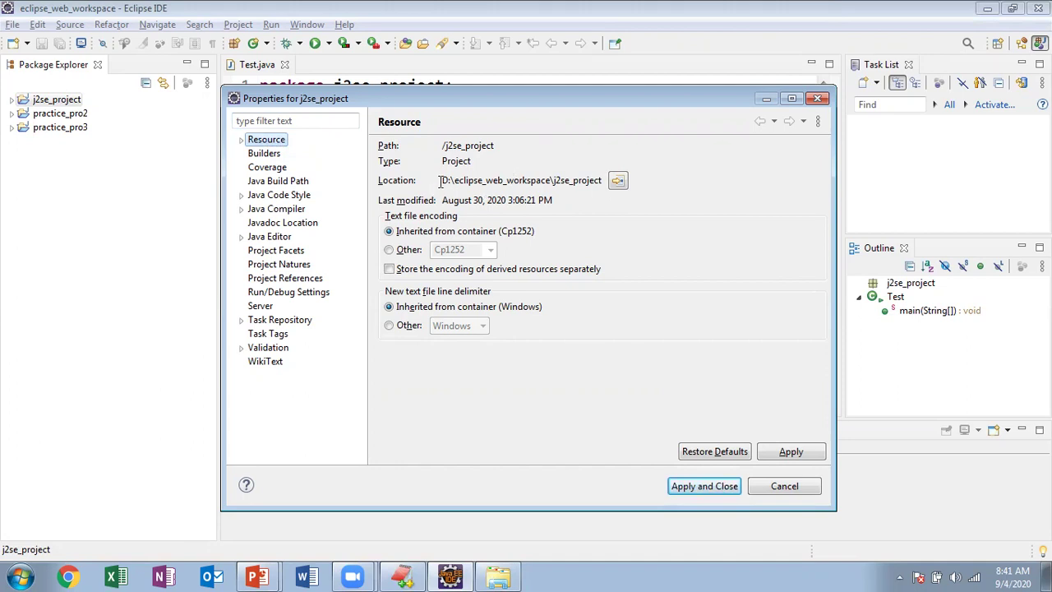
pyautogui.moveTo(442, 181); pyautogui.dragTo(502, 182)
pyautogui.click(505, 181)
# Step: Show the project's folder in the system explorer from its properties, and close both the folder window and the properties
pyautogui.click(618, 181)
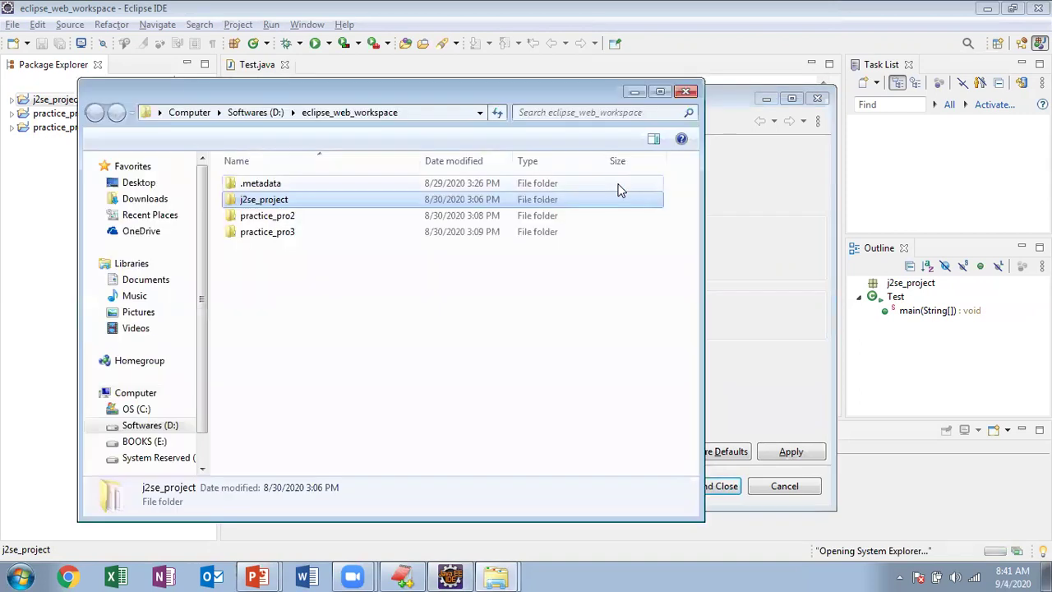
pyautogui.click(687, 92)
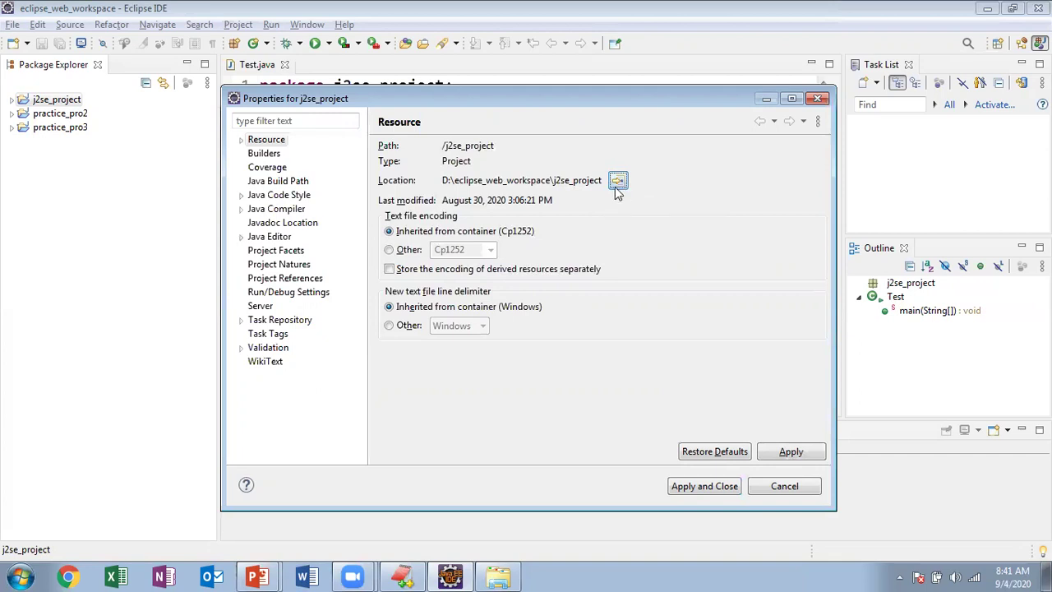
pyautogui.moveTo(443, 180); pyautogui.dragTo(595, 180)
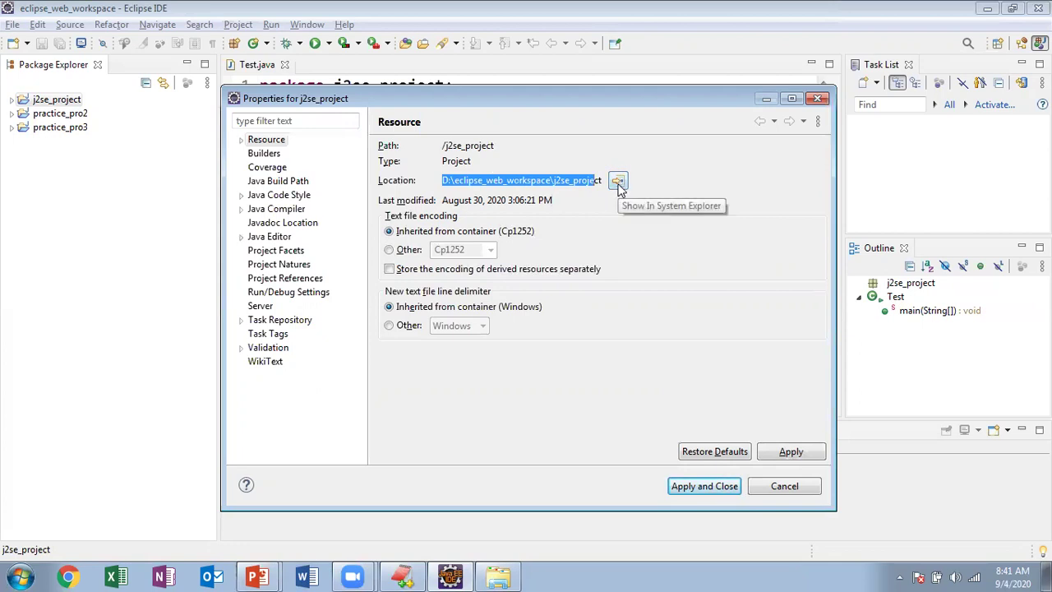
pyautogui.click(786, 487)
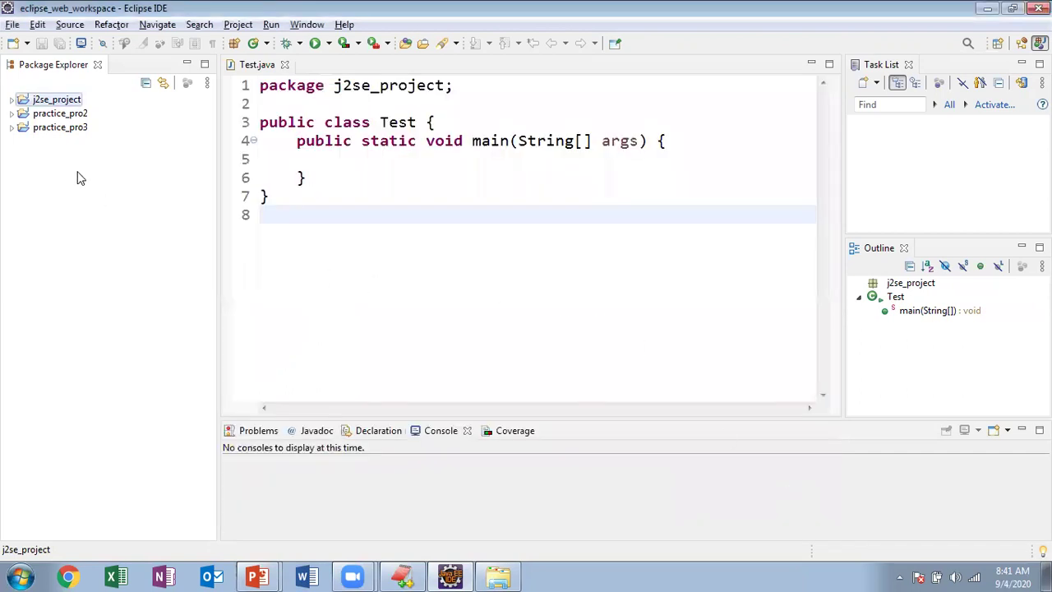
# Step: Expand j2se_project and its src folder, and start a new Java package in src with the name prefix com.sample
pyautogui.click(11, 100)
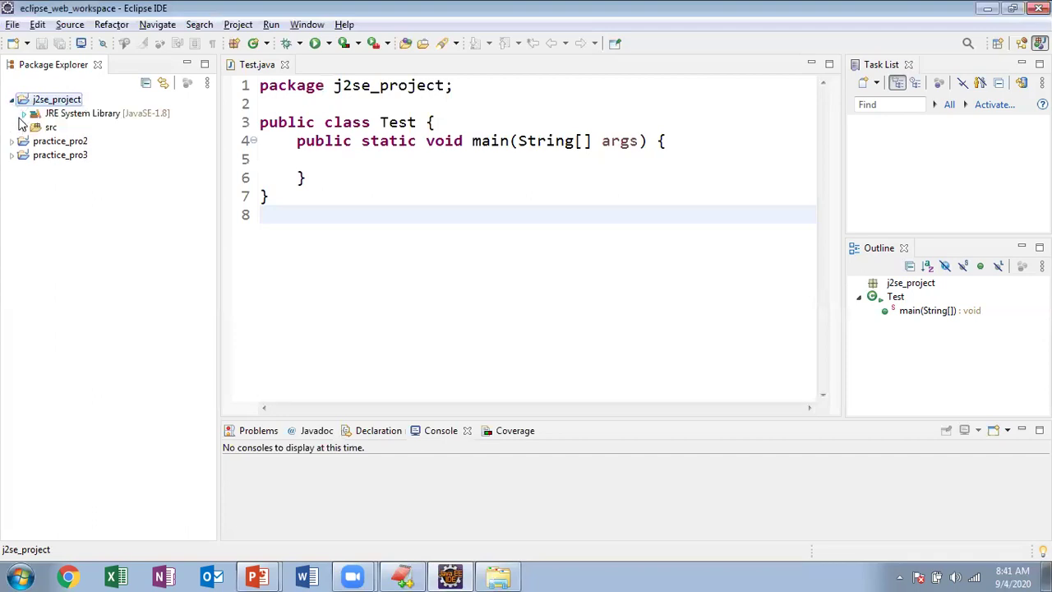
pyautogui.click(24, 128)
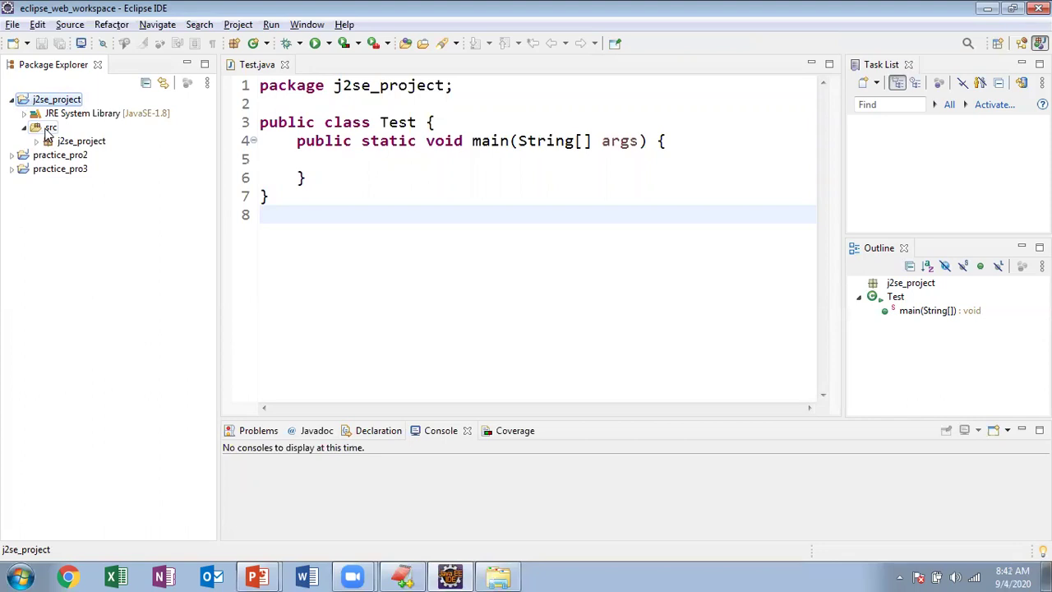
pyautogui.click(48, 130)
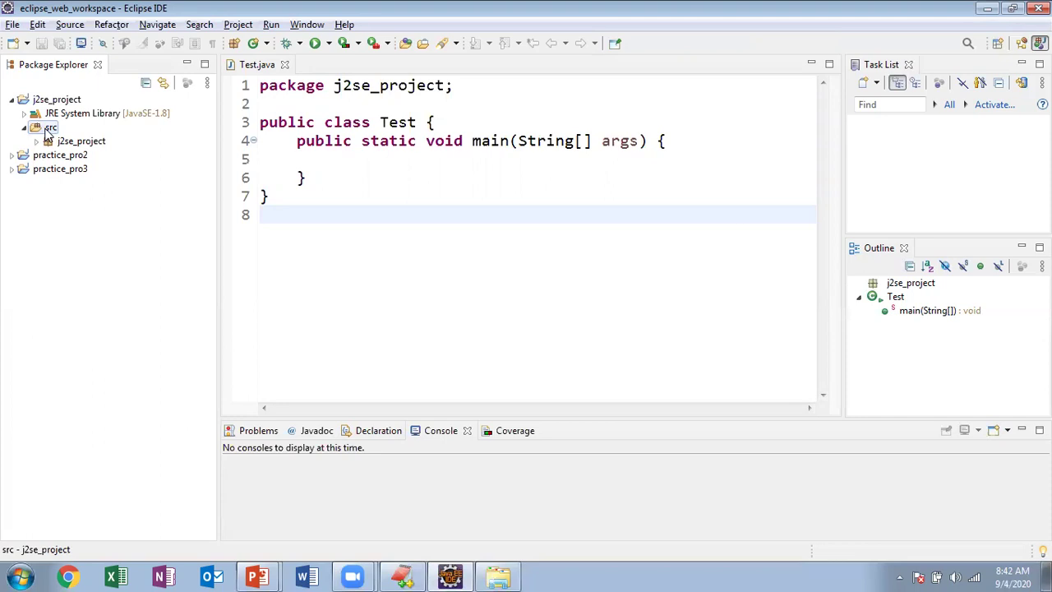
pyautogui.rightClick(47, 131)
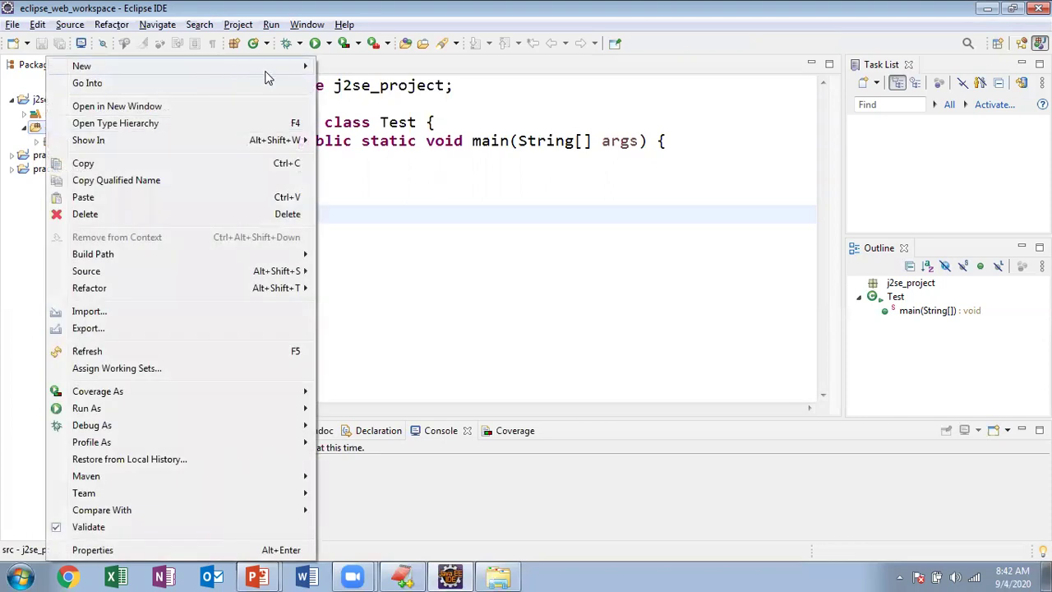
pyautogui.moveTo(266, 74)
pyautogui.click(355, 107)
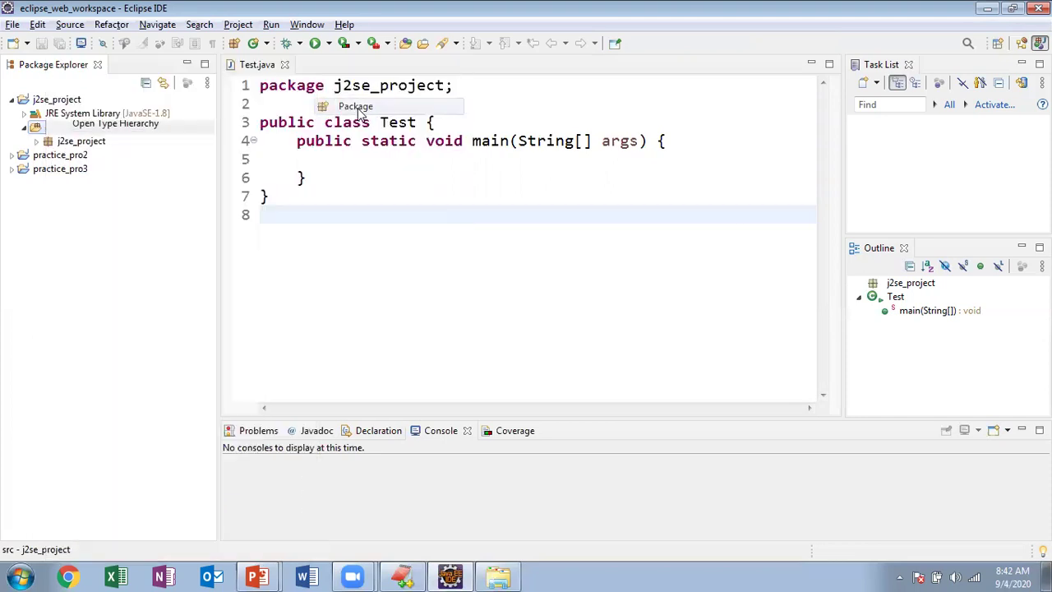
pyautogui.write('com')
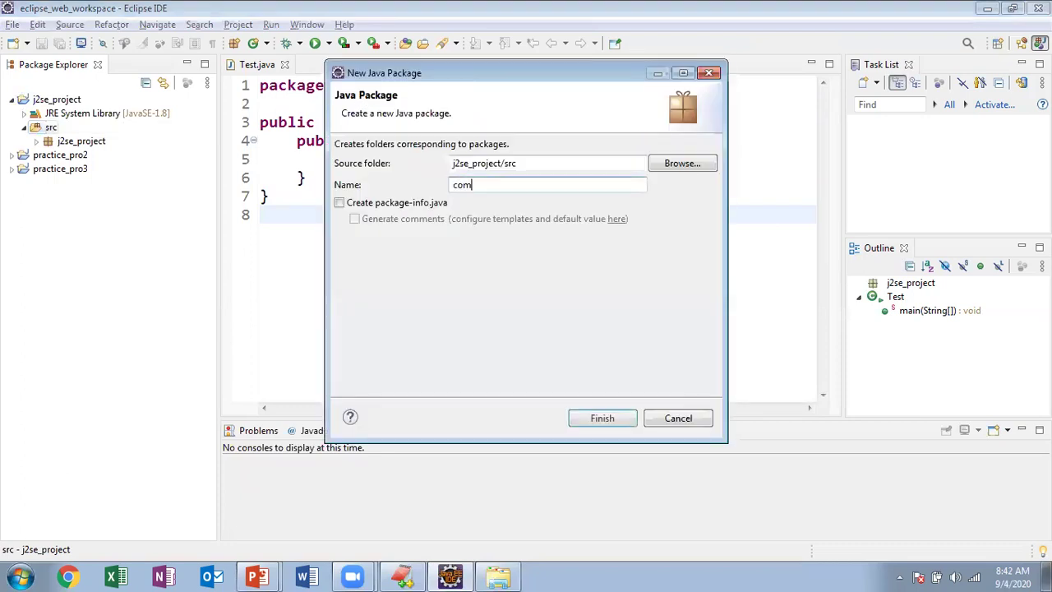
pyautogui.write('.sample.')
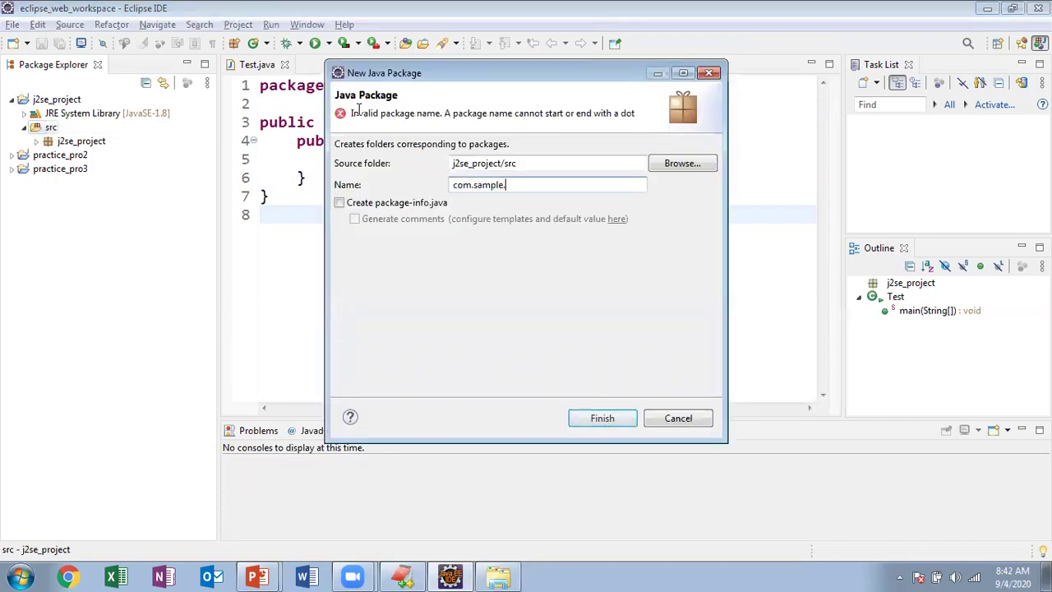
pyautogui.write('java')
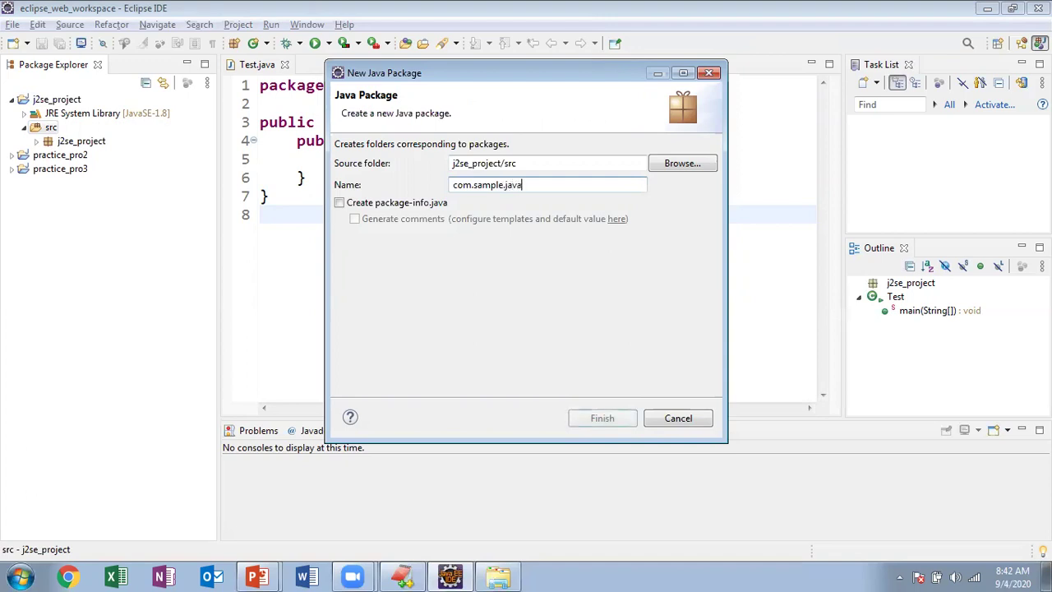
pyautogui.press('BackSpace')
pyautogui.press('BackSpace')
pyautogui.press('BackSpace')
pyautogui.press('BackSpace')
pyautogui.write('j')
pyautogui.press('BackSpace')
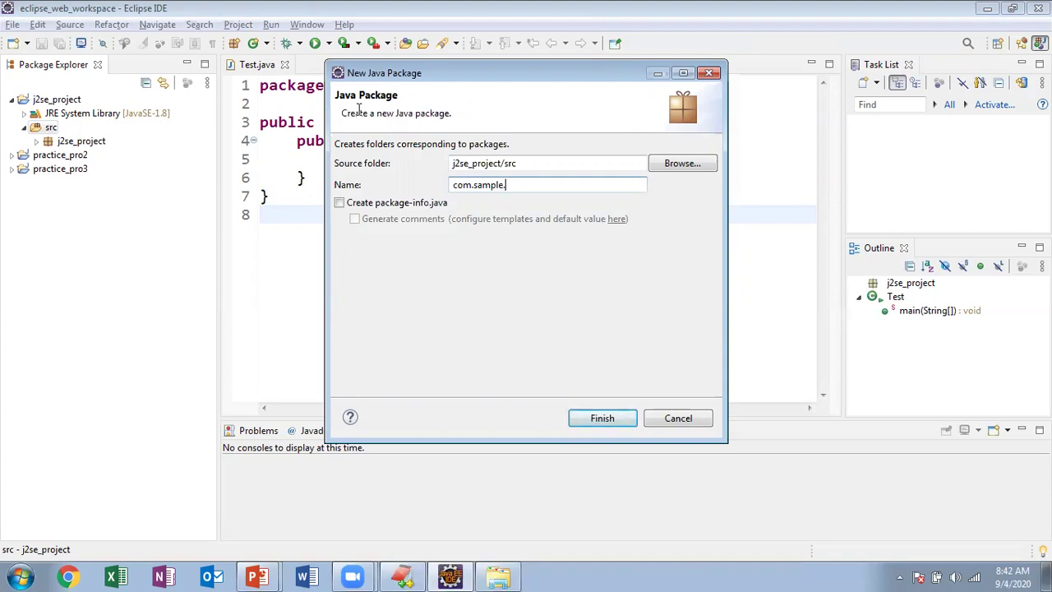
# Step: Complete the package name as com.sample.collections and create the package
pyautogui.write('collections')
pyautogui.click(603, 419)
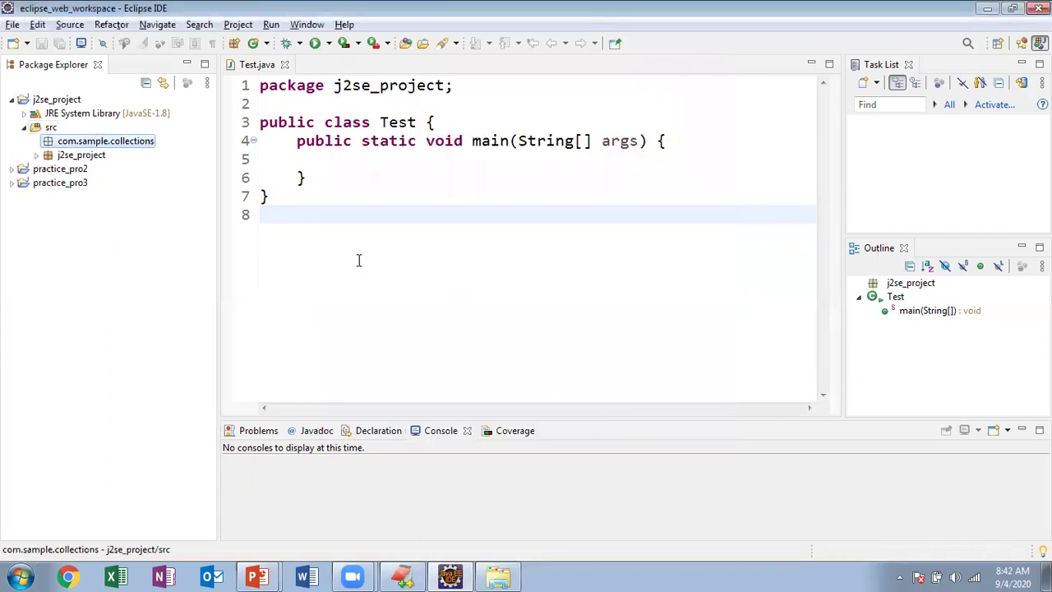
# Step: Create a public class ArrayListExample in com.sample.collections with a public static void main method stub
pyautogui.rightClick(139, 151)
pyautogui.moveTo(380, 100)
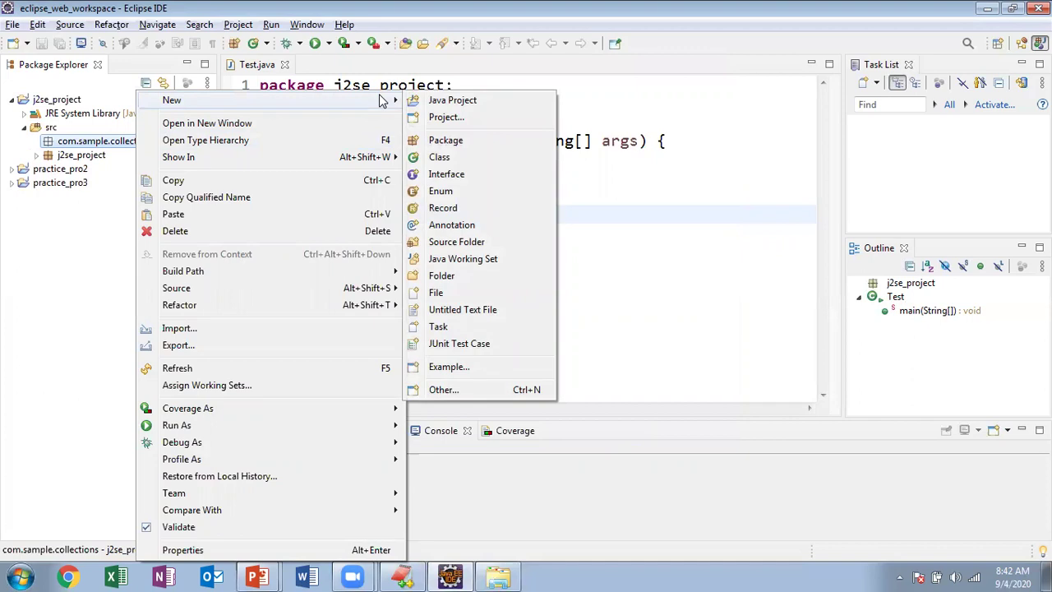
pyautogui.click(444, 160)
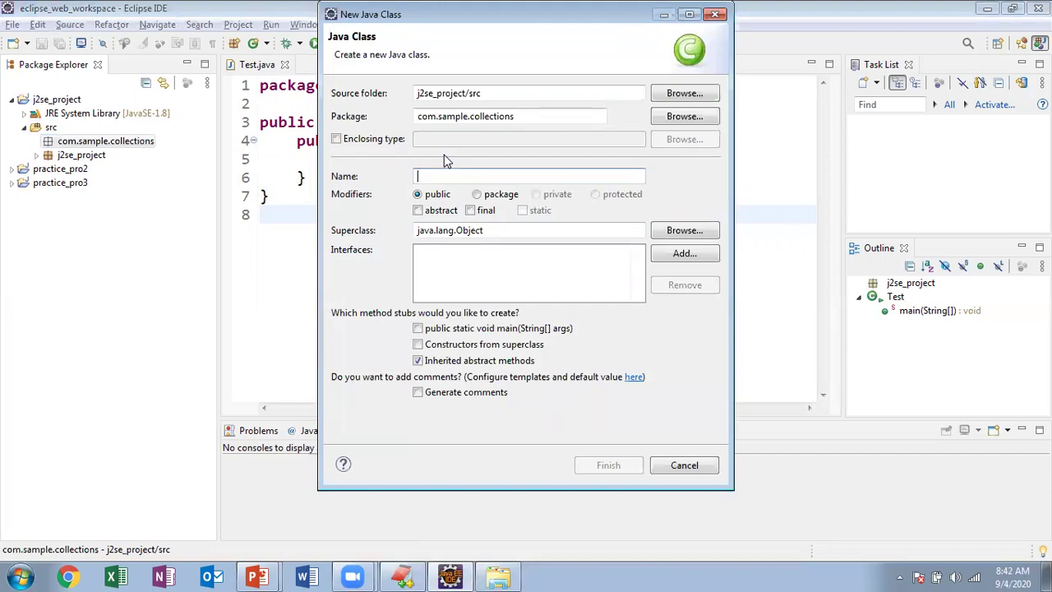
pyautogui.write('ArrayListExampl')
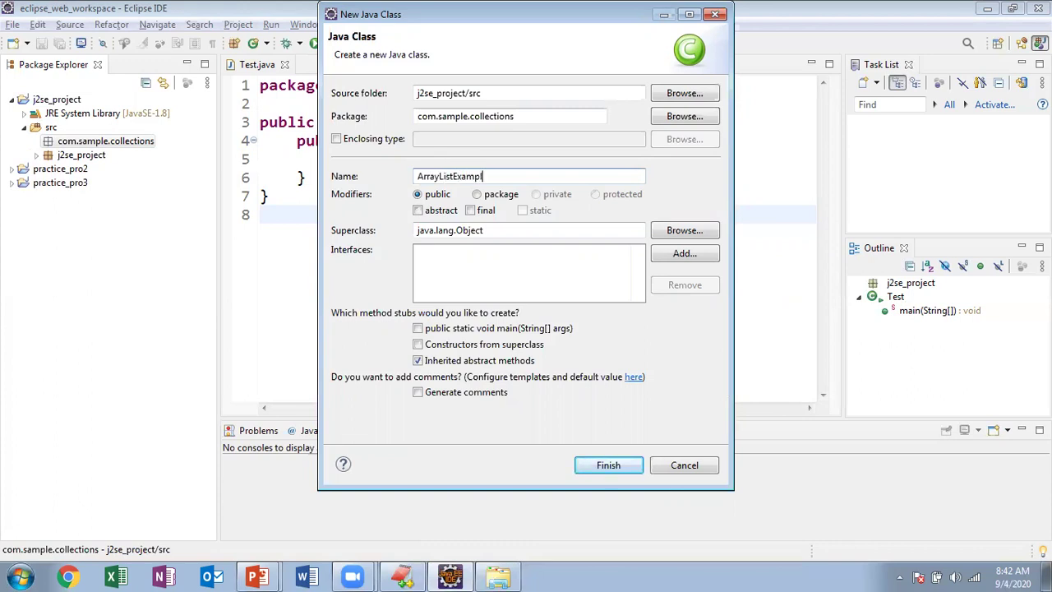
pyautogui.write('e')
pyautogui.click(420, 330)
pyautogui.click(606, 465)
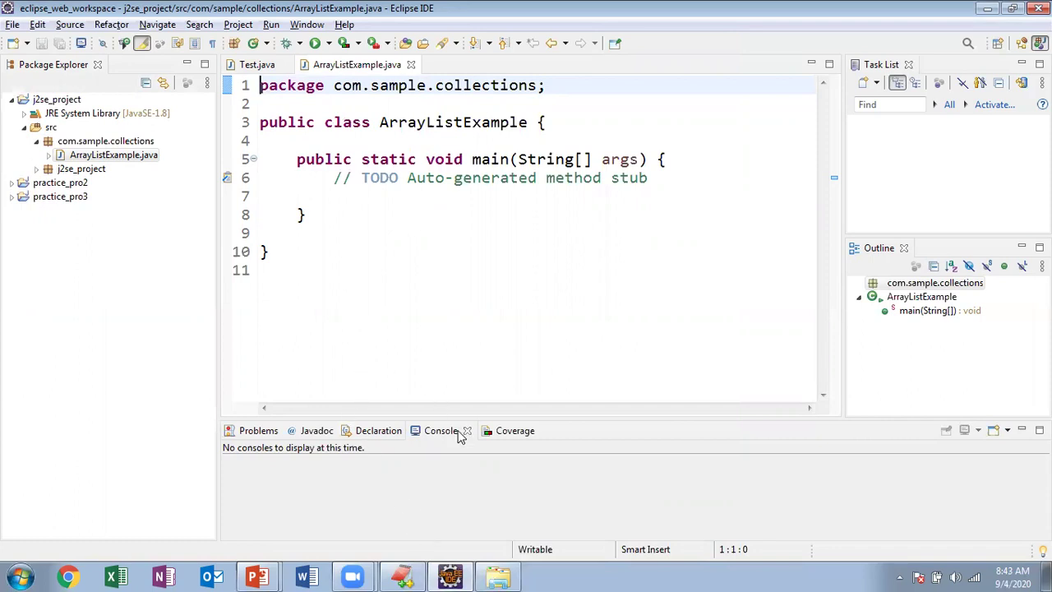
# Step: Close the open Explorer window and show the j2se_project location in the system explorer from the project's properties
pyautogui.click(500, 575)
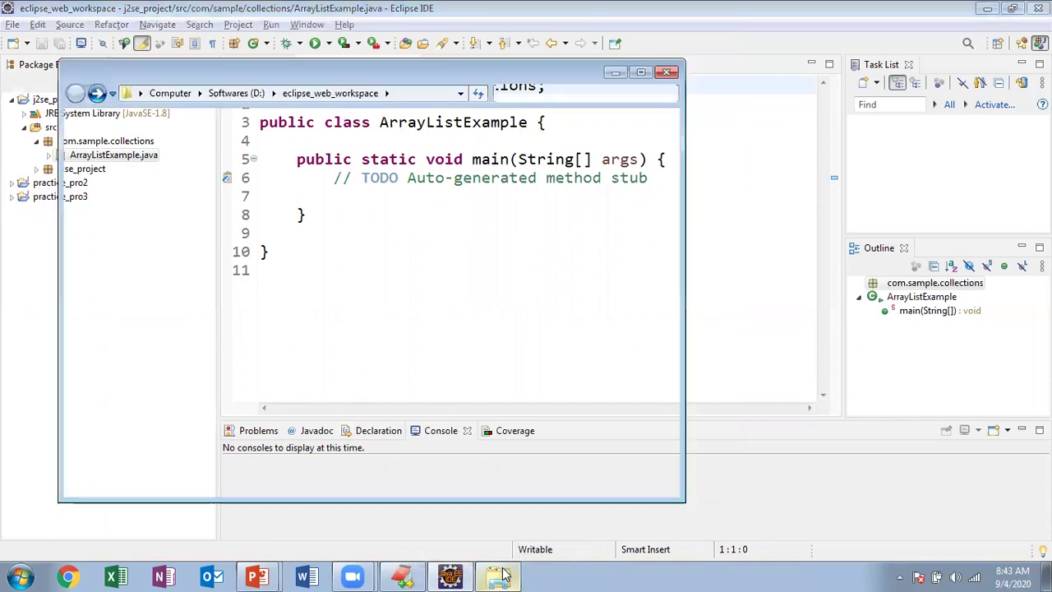
pyautogui.click(667, 71)
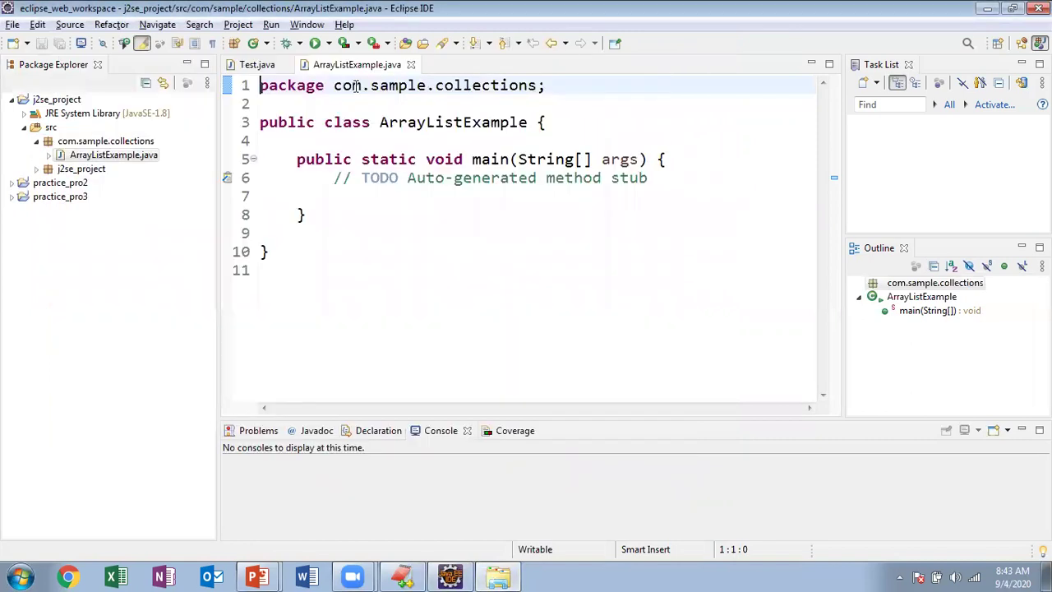
pyautogui.click(57, 101)
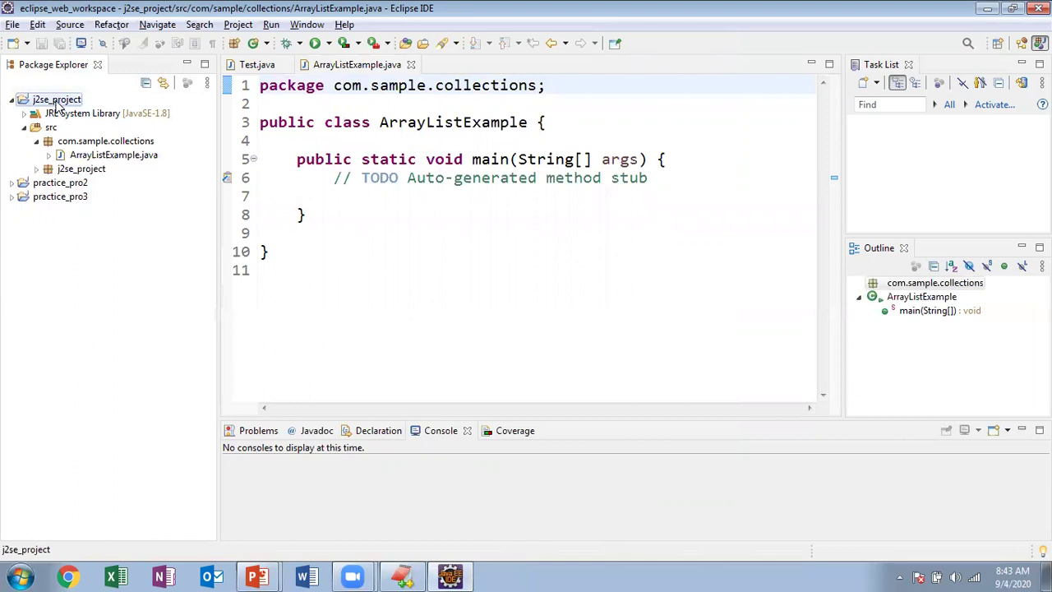
pyautogui.hotkey('alt', 'Return')
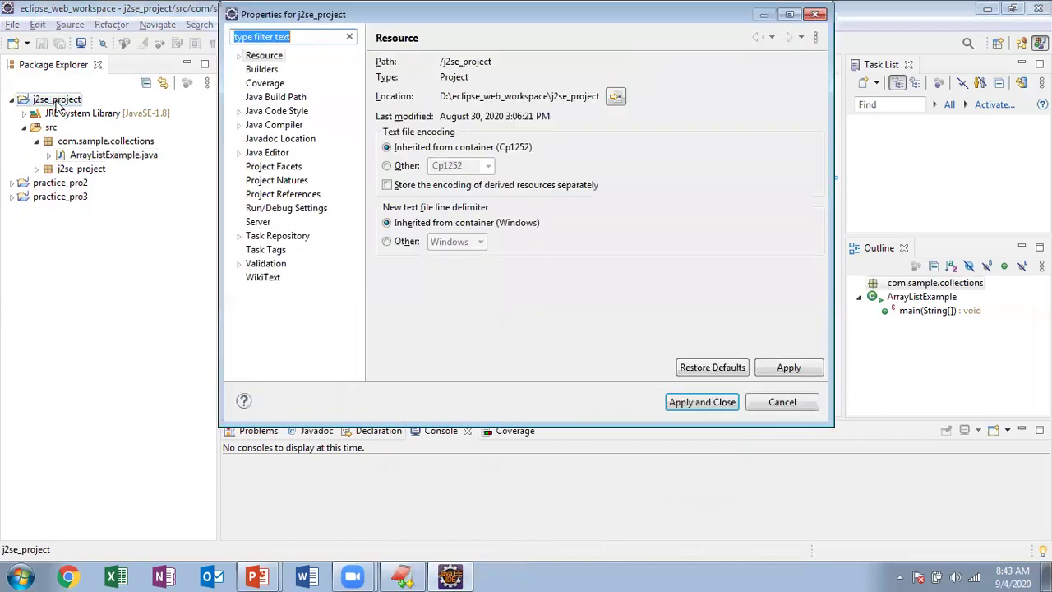
pyautogui.click(623, 100)
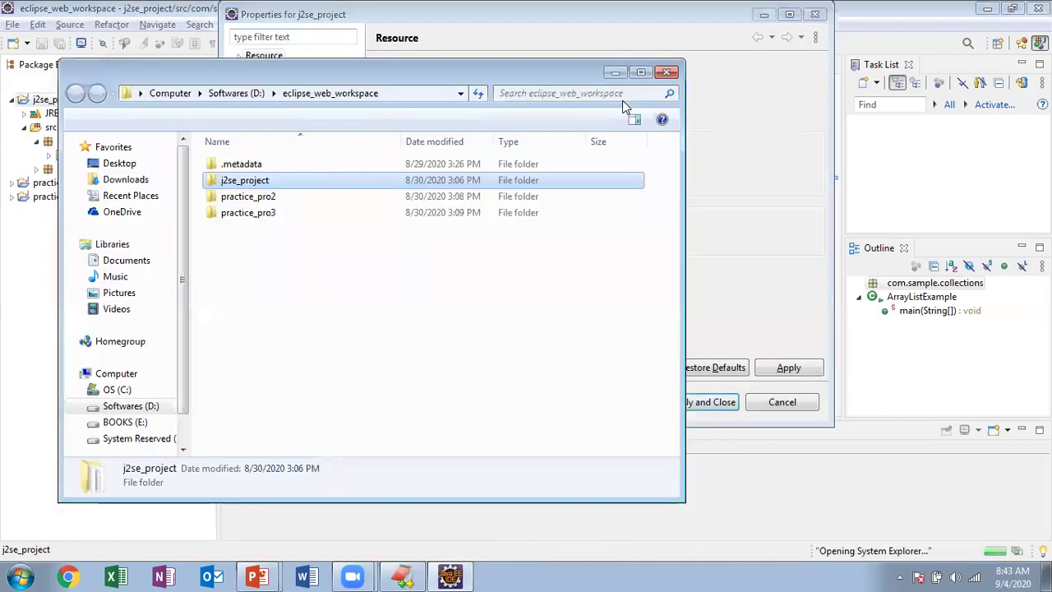
# Step: Open j2se_project\src in Explorer and move the window aside to compare its folders with the packages in Eclipse
pyautogui.doubleClick(251, 182)
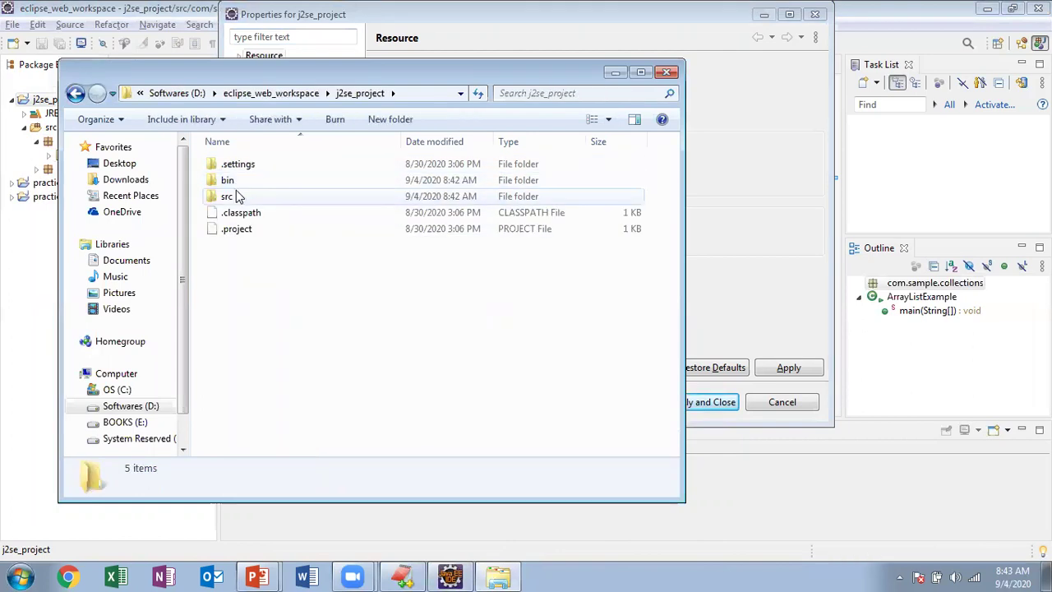
pyautogui.click(234, 197)
pyautogui.doubleClick(235, 197)
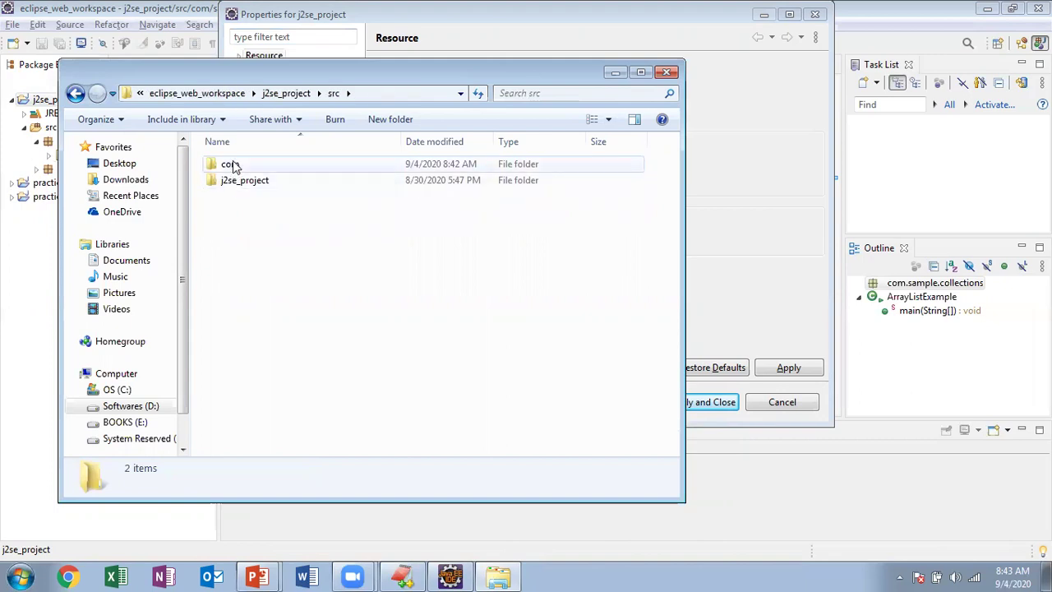
pyautogui.moveTo(265, 80); pyautogui.dragTo(314, 89)
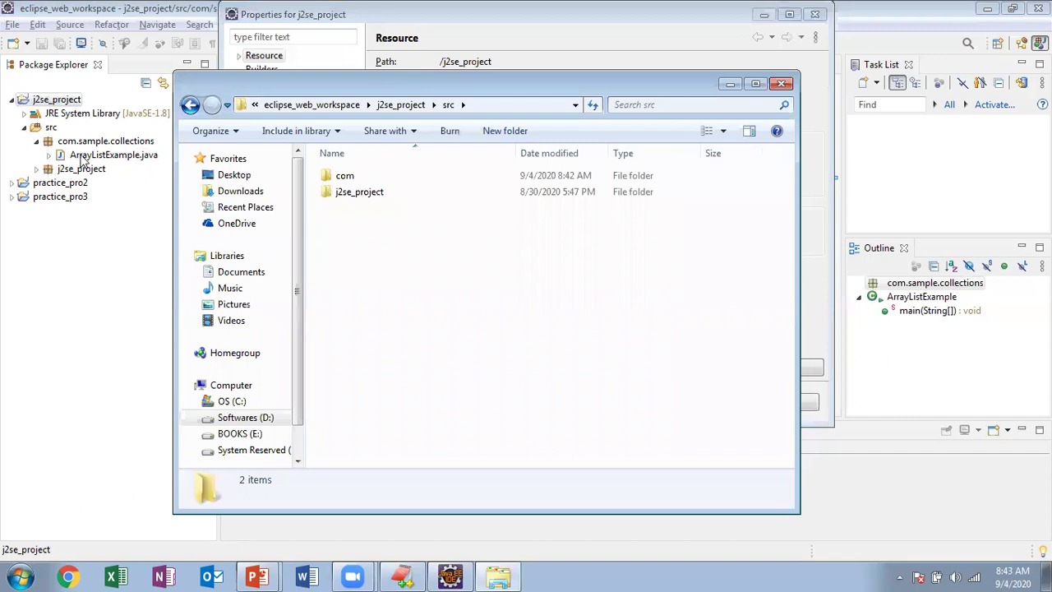
# Step: Close the project properties, restore the Eclipse window to a smaller size and move the Explorer window so the packages stay visible
pyautogui.hotkey('alt', 'Tab')
pyautogui.press('Escape')
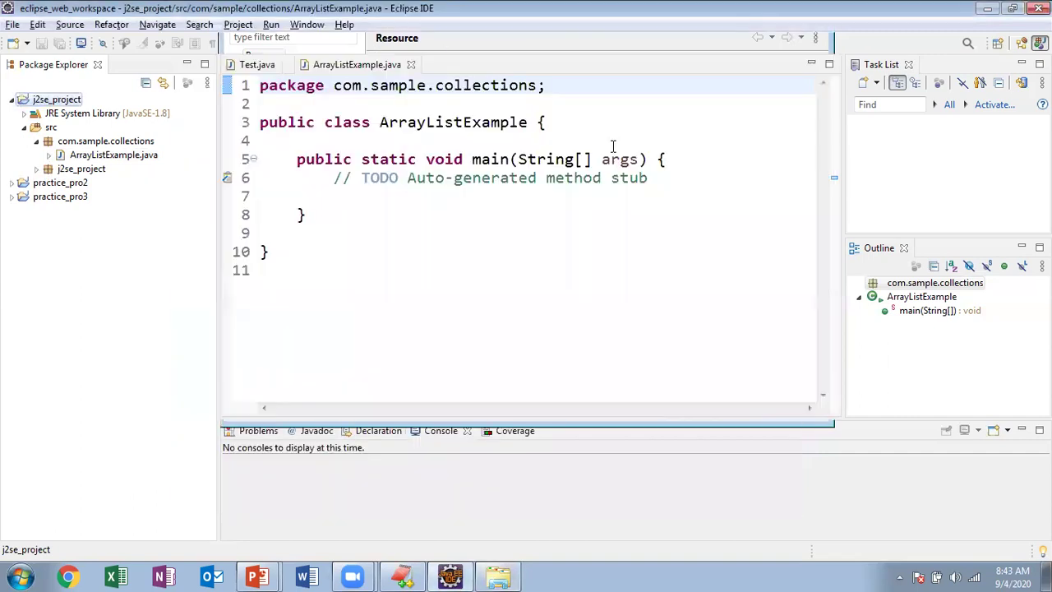
pyautogui.doubleClick(921, 16)
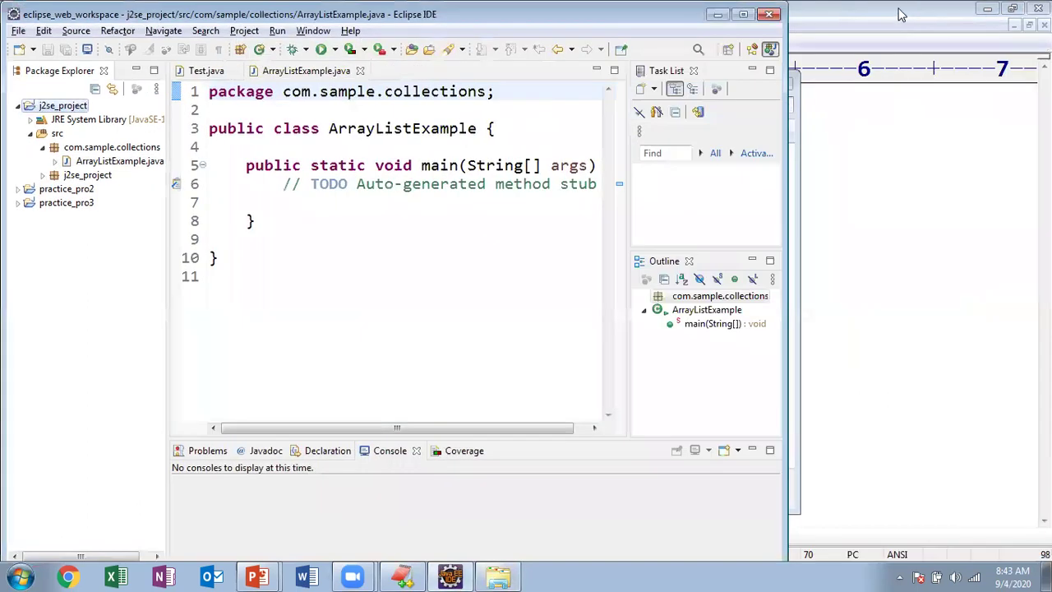
pyautogui.click(939, 225)
pyautogui.hotkey('alt', 'Tab')
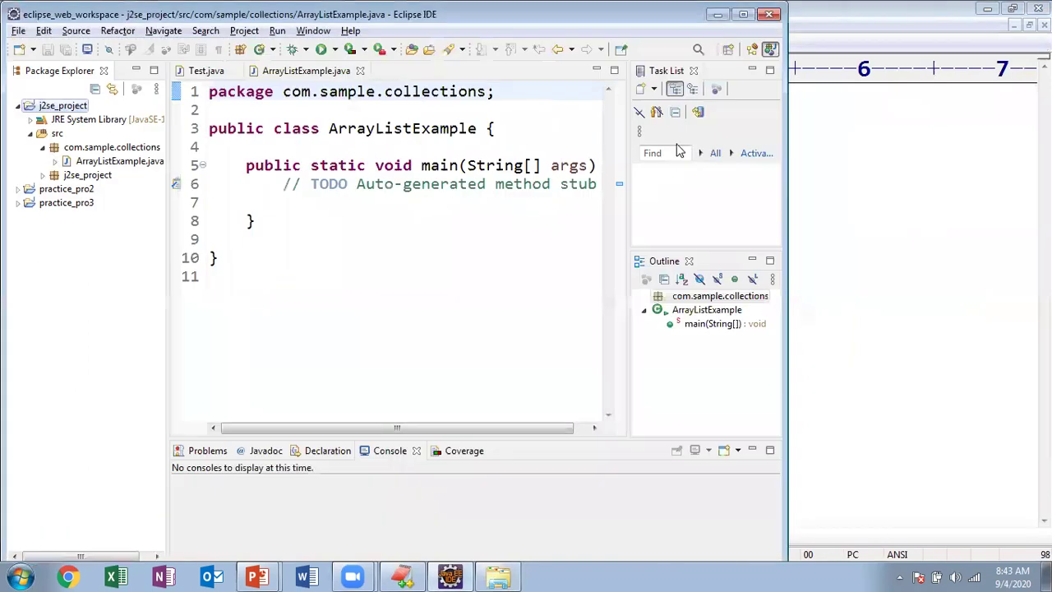
pyautogui.hotkey('alt', 'Tab')
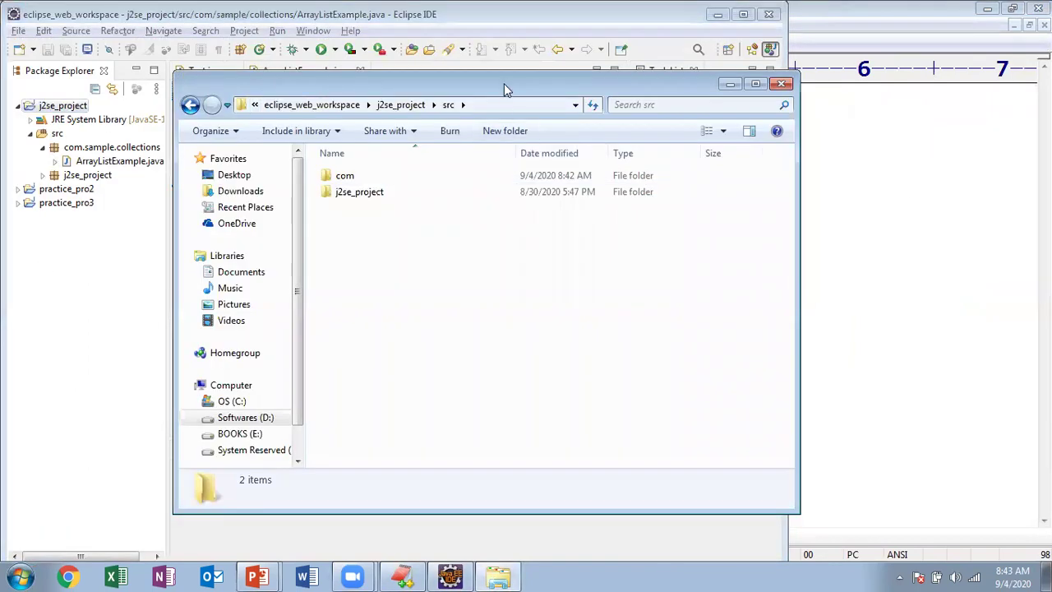
pyautogui.moveTo(505, 83); pyautogui.dragTo(685, 69)
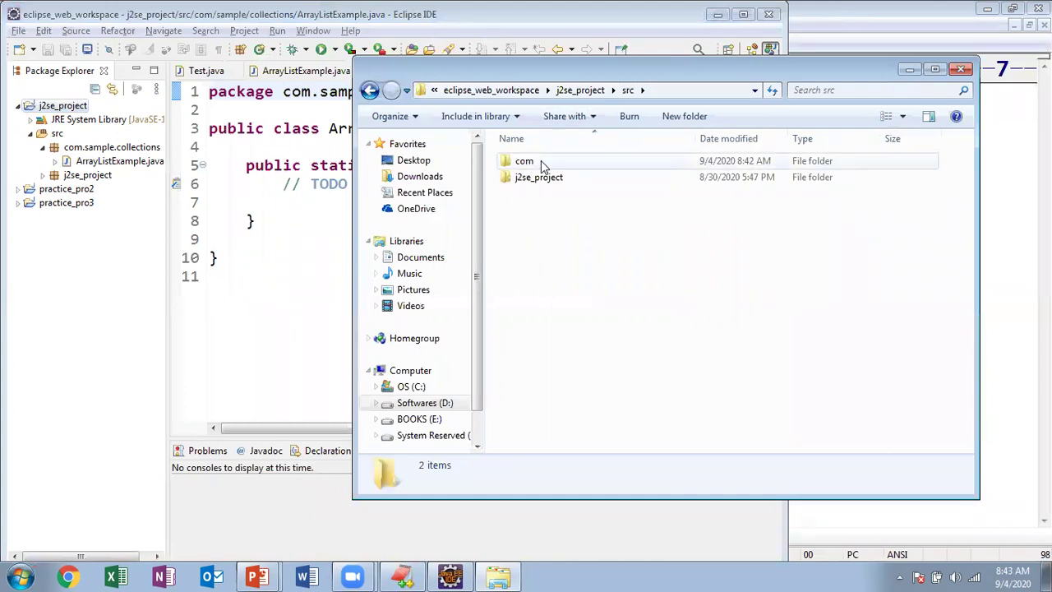
# Step: Collapse com.sample.collections in Eclipse, trace its folders down to src\com\sample\collections in Explorer, and return to src
pyautogui.click(54, 148)
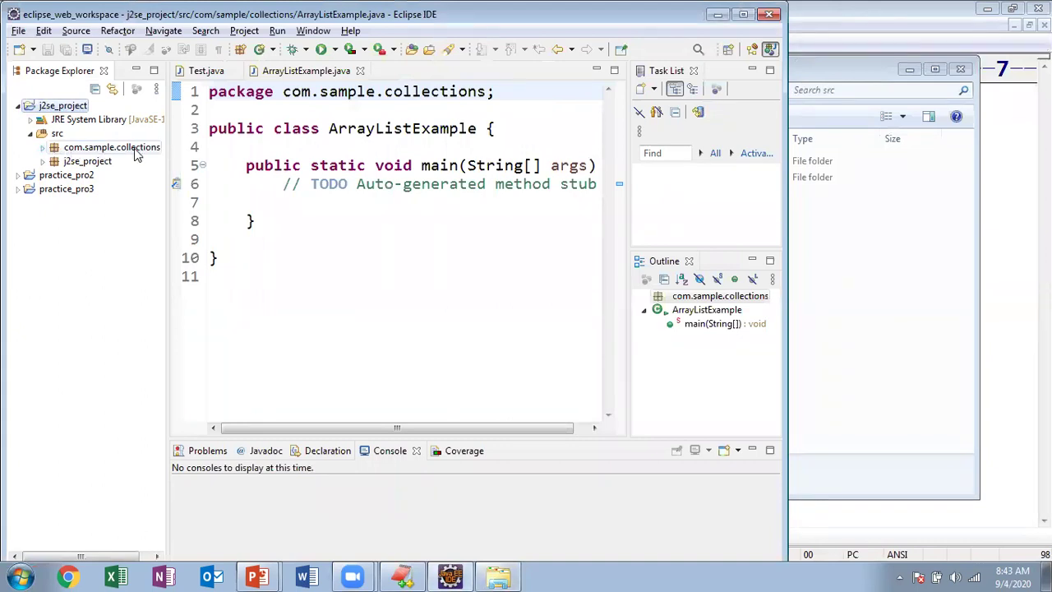
pyautogui.hotkey('alt', 'Tab')
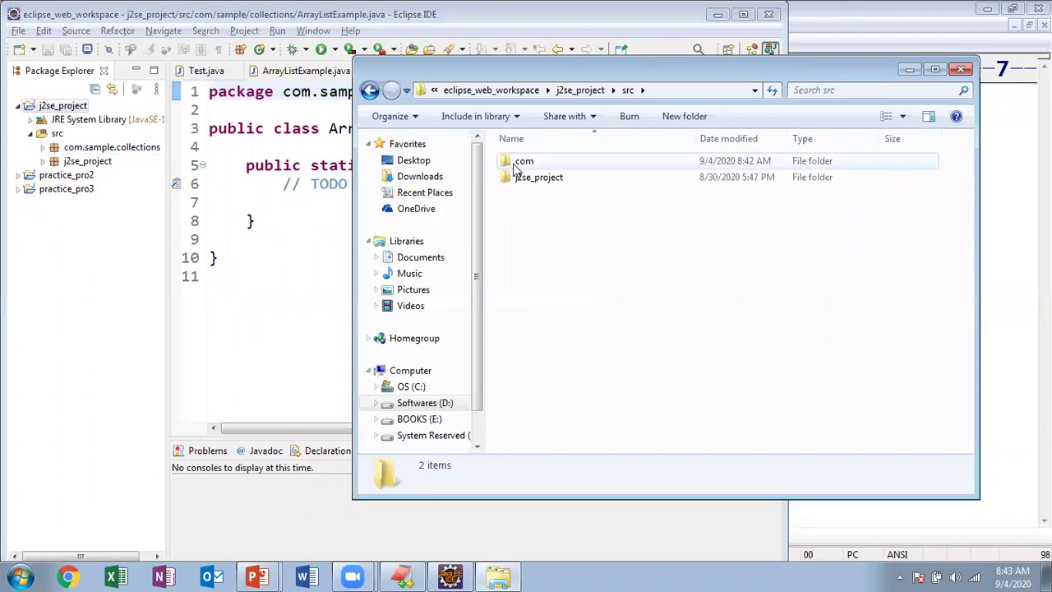
pyautogui.doubleClick(517, 164)
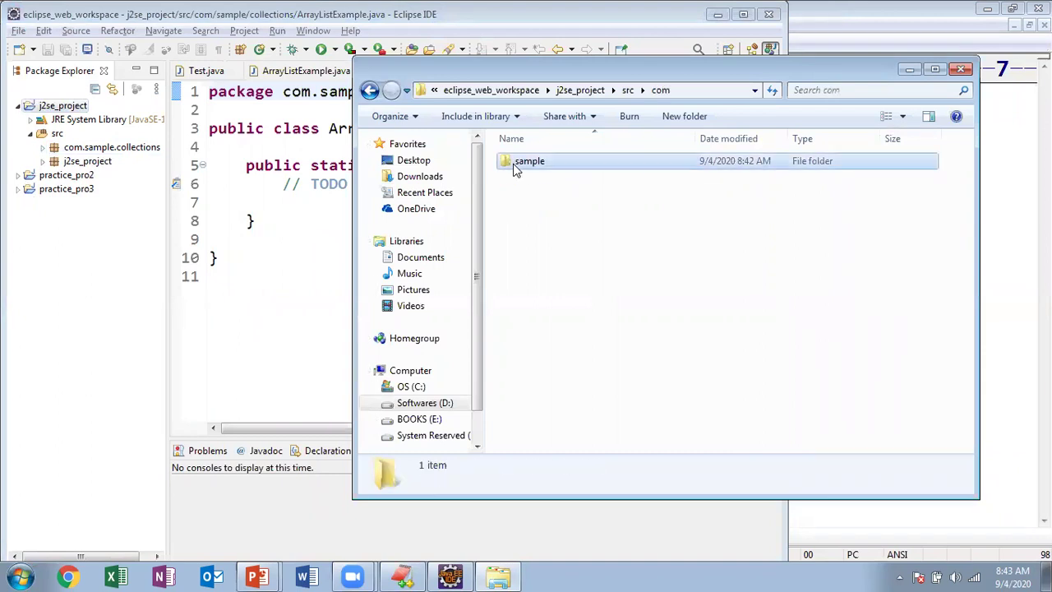
pyautogui.doubleClick(526, 161)
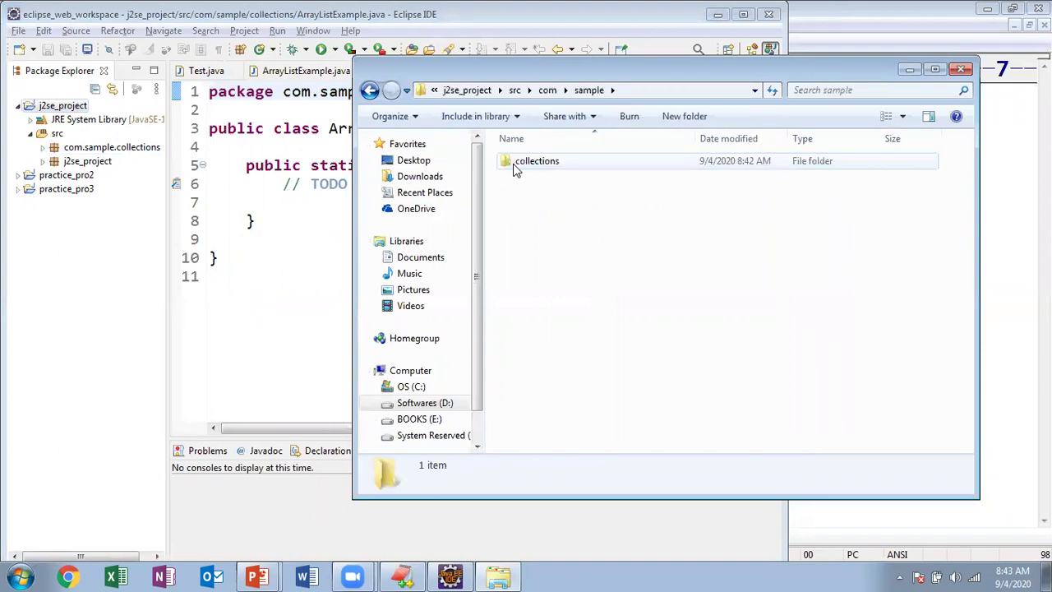
pyautogui.doubleClick(526, 161)
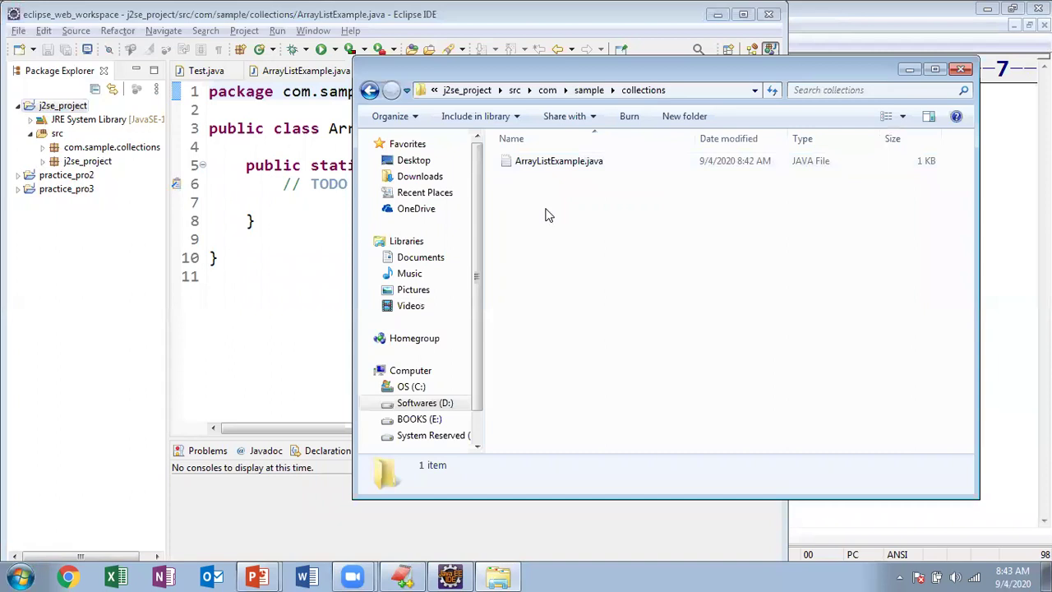
pyautogui.press('BackSpace')
pyautogui.press('BackSpace')
pyautogui.press('BackSpace')
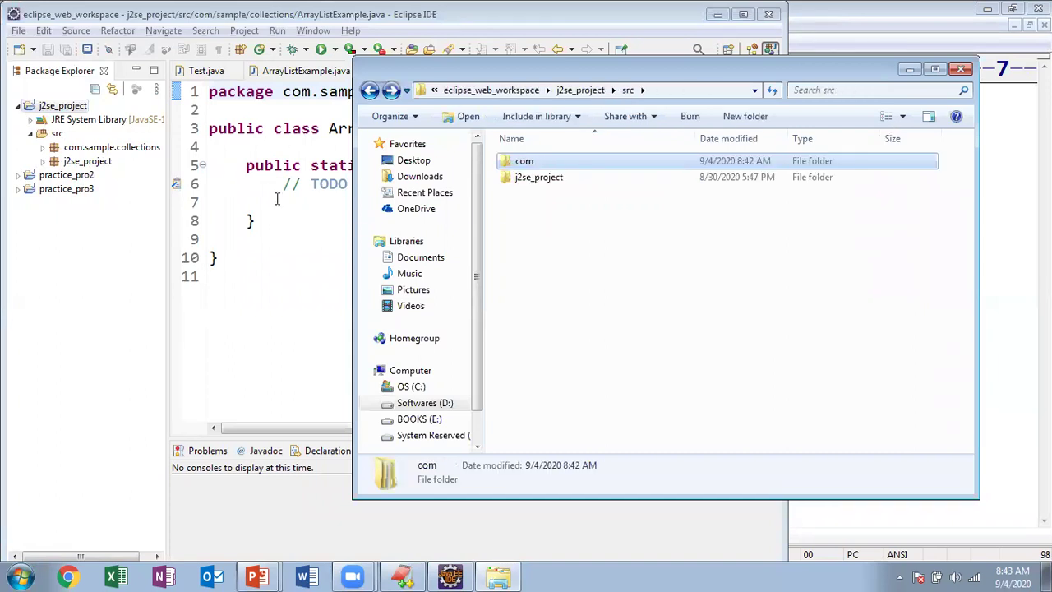
# Step: Expand the com.sample.collections and j2se_project packages in Eclipse to examine their source files
pyautogui.click(43, 149)
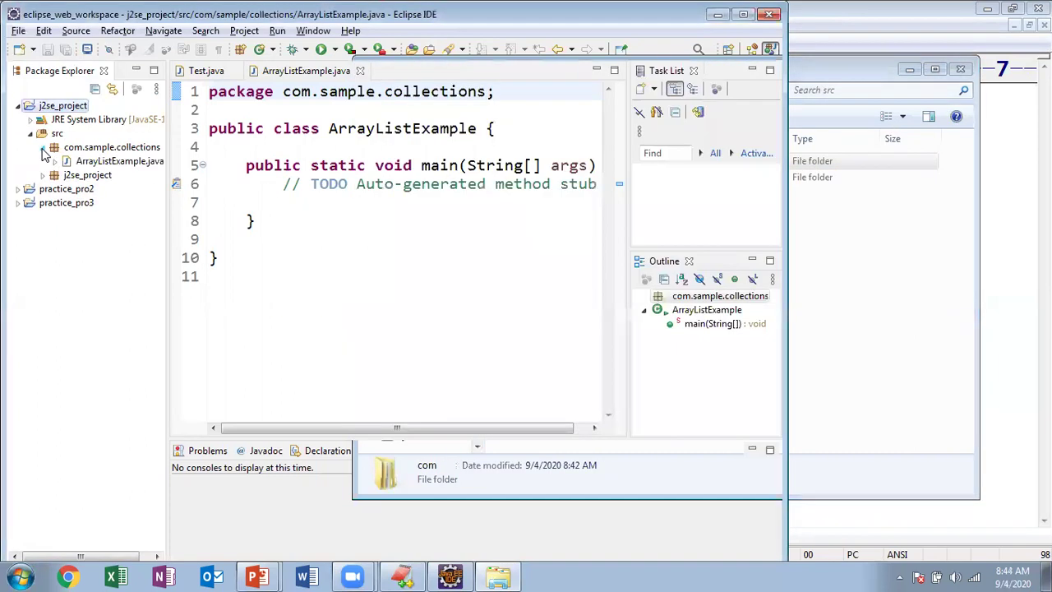
pyautogui.click(43, 175)
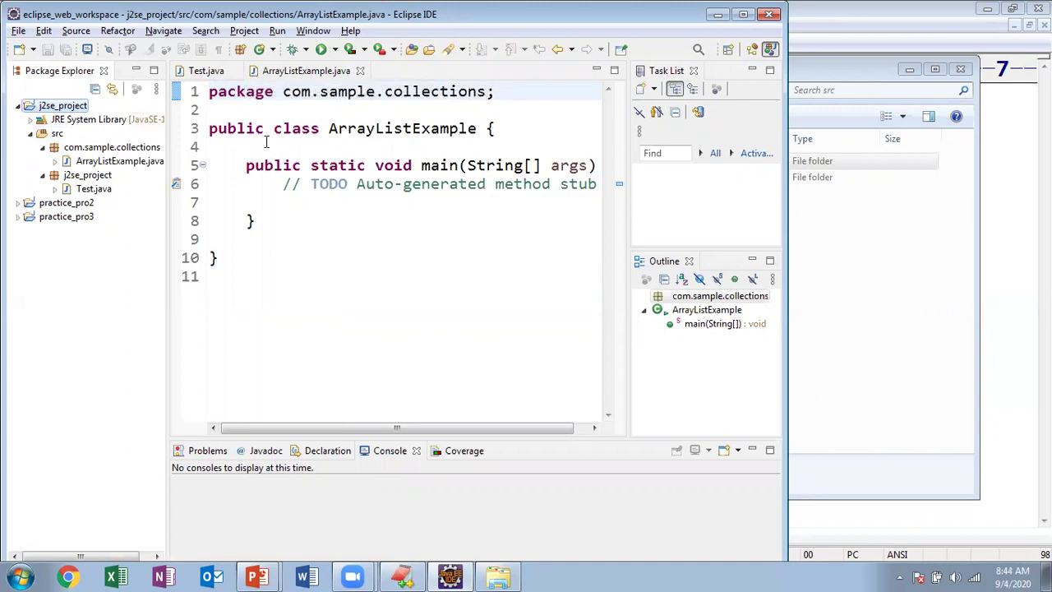
pyautogui.click(327, 202)
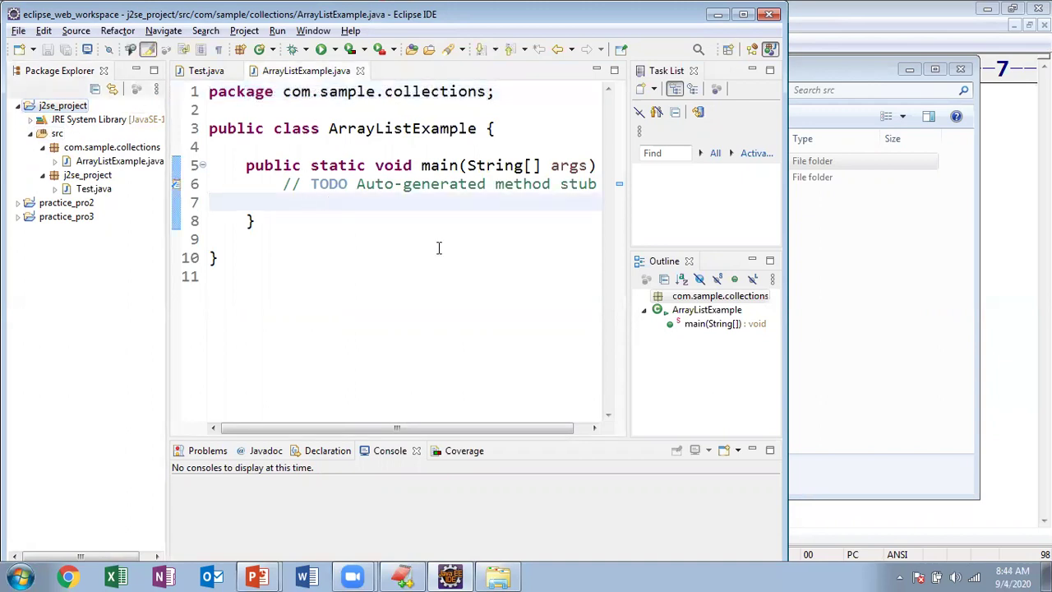
# Step: Browse to j2se_project\bin\com\sample\collections in Explorer to examine the compiled output of the package
pyautogui.click(880, 316)
pyautogui.press('BackSpace')
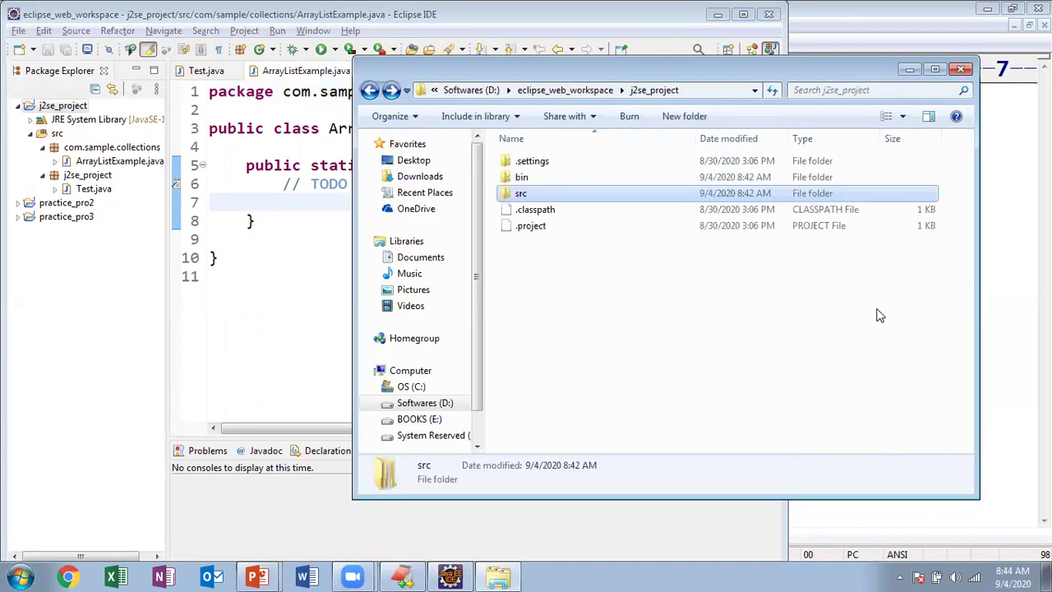
pyautogui.press('BackSpace')
pyautogui.press('Return')
pyautogui.press('Return')
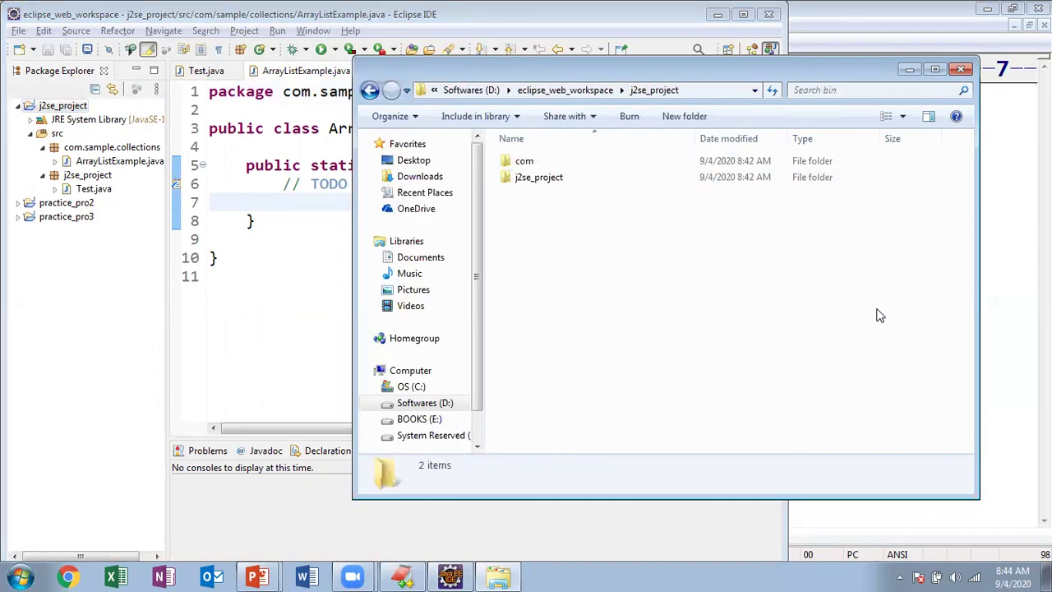
pyautogui.press('Down')
pyautogui.press('Return')
pyautogui.press('Down')
pyautogui.press('Return')
pyautogui.press('Down')
pyautogui.press('Return')
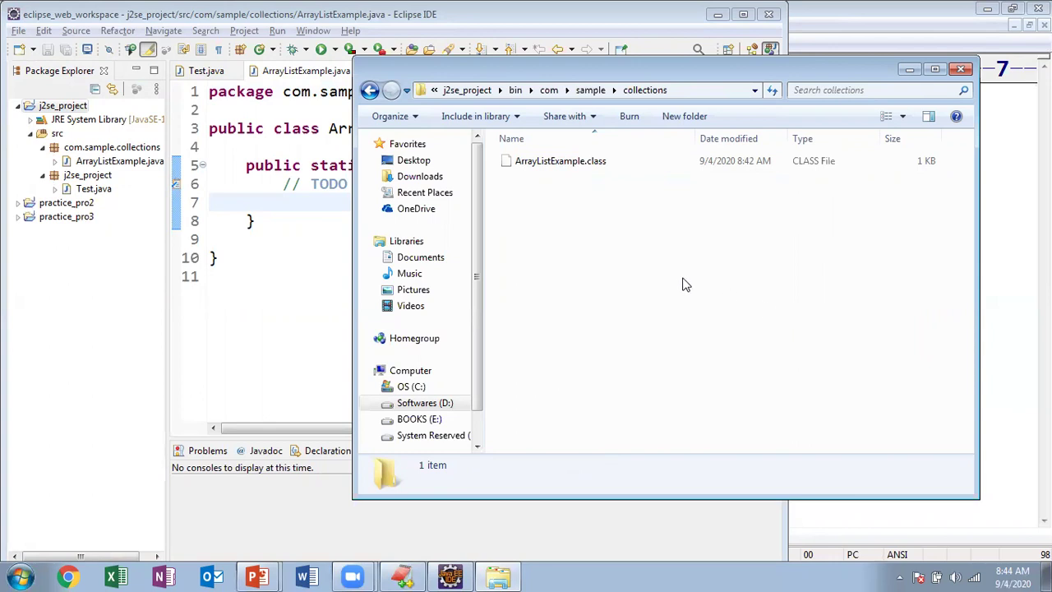
# Step: Add the incomplete statement "int x" on a new line in ArrayListExample's main method and inspect its error marker
pyautogui.click(289, 187)
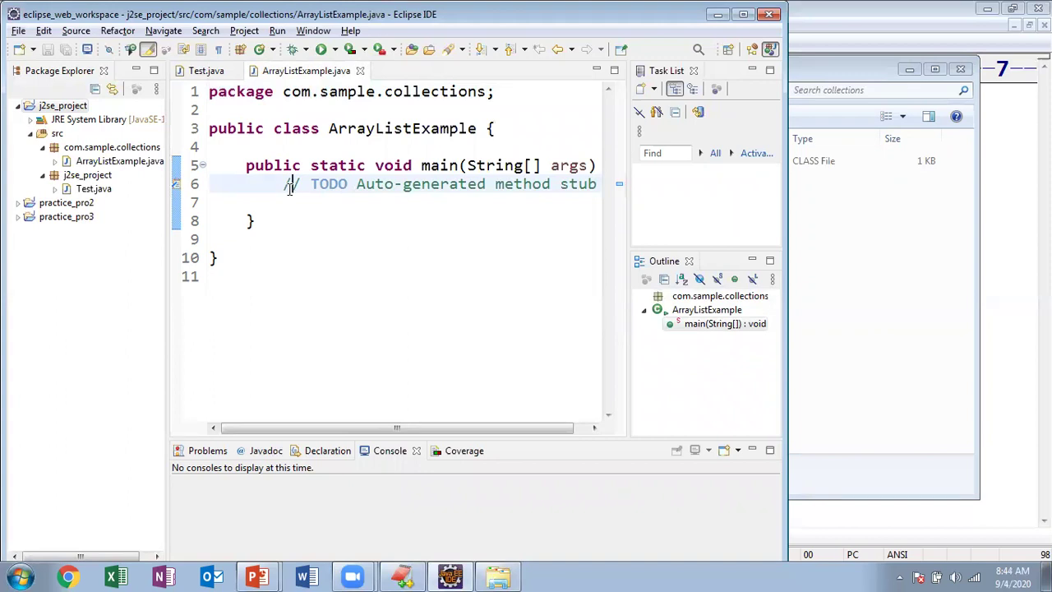
pyautogui.click(312, 197)
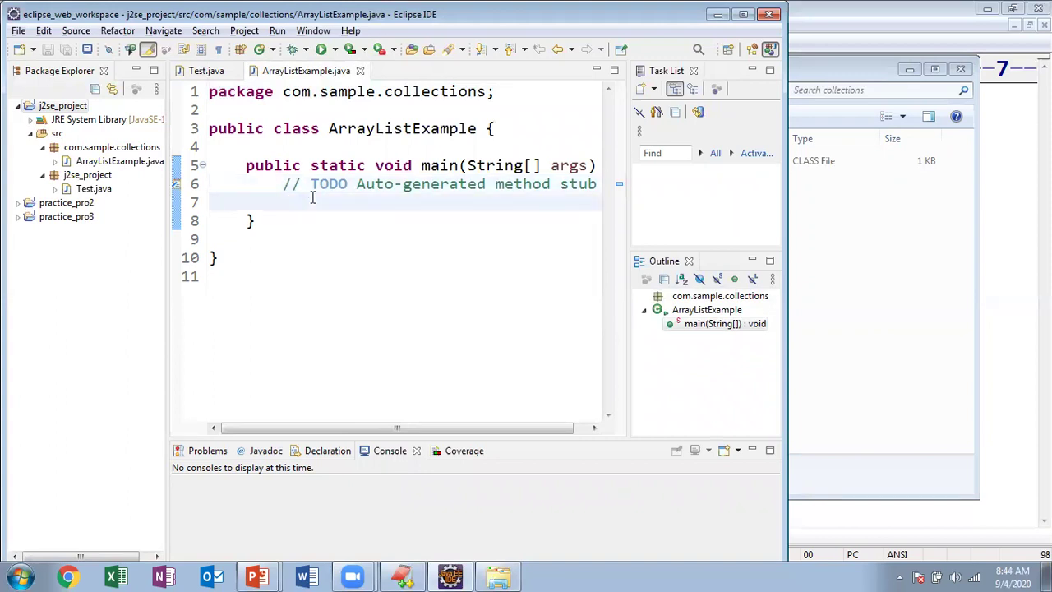
pyautogui.press('Return')
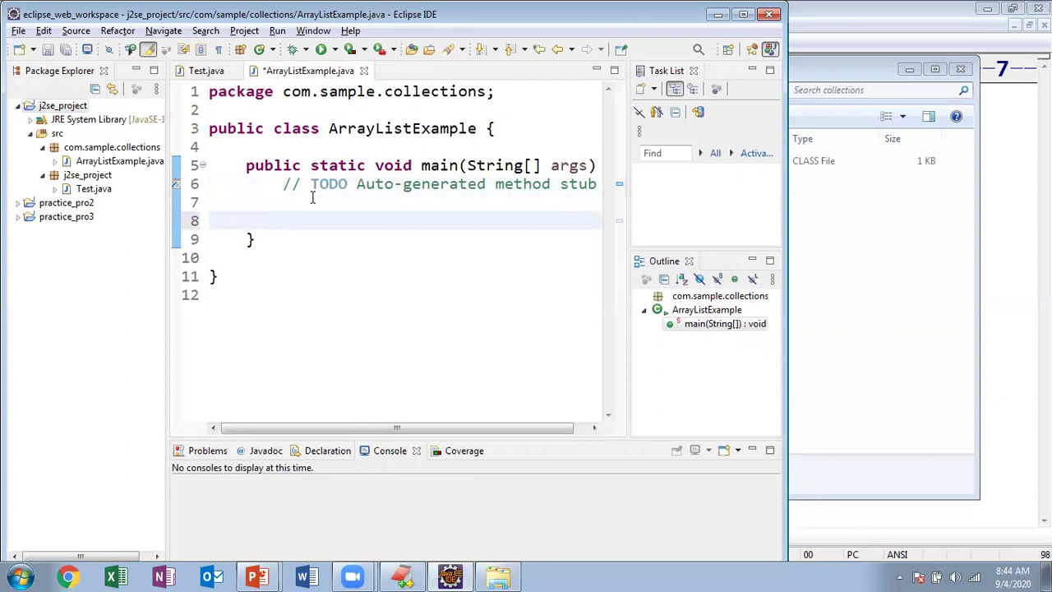
pyautogui.write('int x')
pyautogui.moveTo(620, 227)
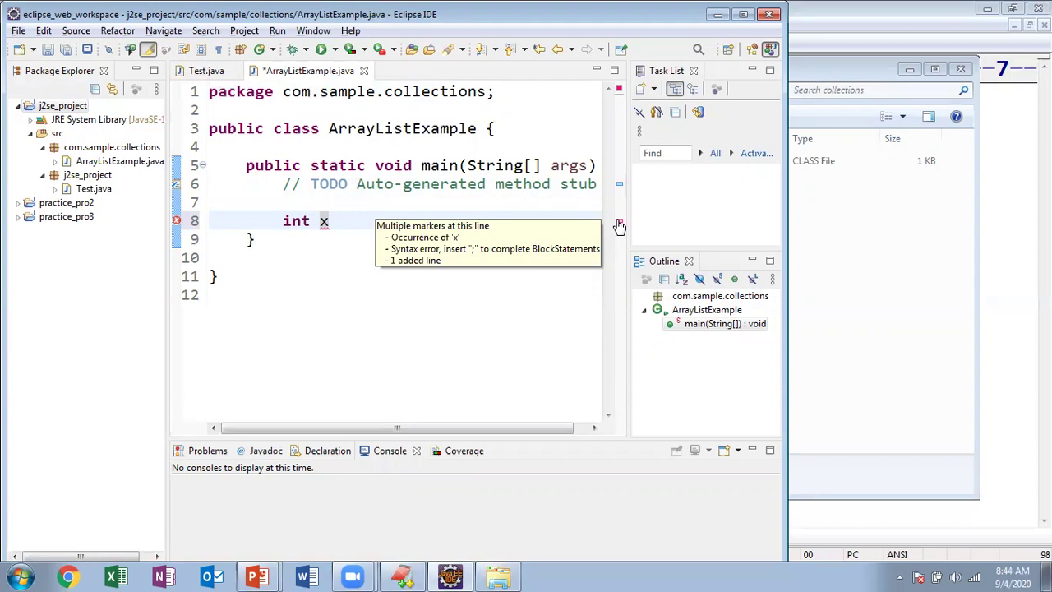
# Step: Delete the "int x" line from main, save ArrayListExample.java, and check the class file's modification time in Explorer
pyautogui.press('Home')
pyautogui.hotkey('shift', 'End')
pyautogui.press('Delete')
pyautogui.press('Delete')
pyautogui.hotkey('ctrl', 's')
pyautogui.press('BackSpace')
pyautogui.press('BackSpace')
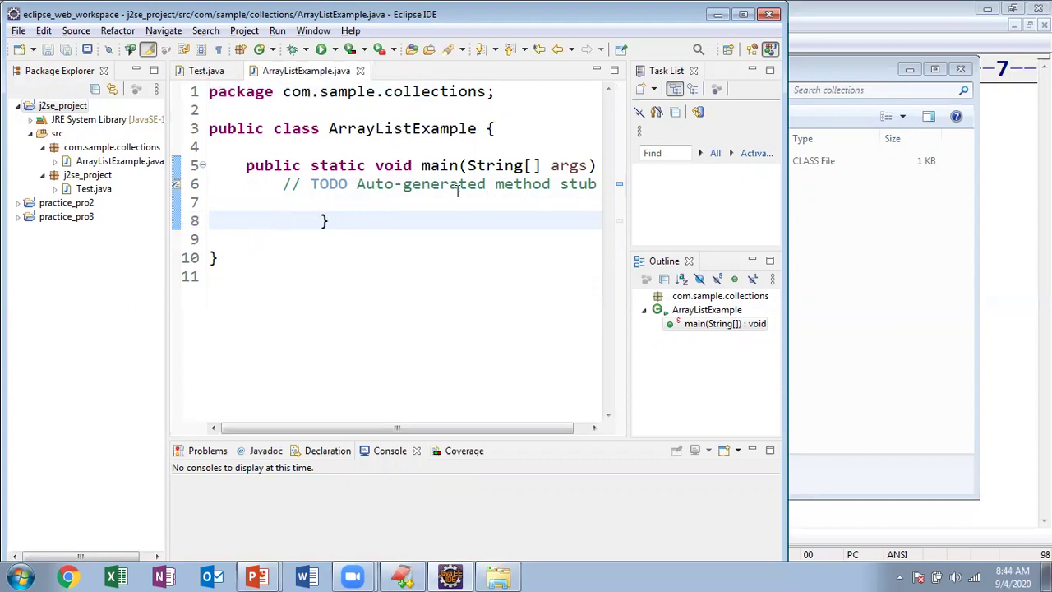
pyautogui.hotkey('ctrl', 's')
pyautogui.click(870, 252)
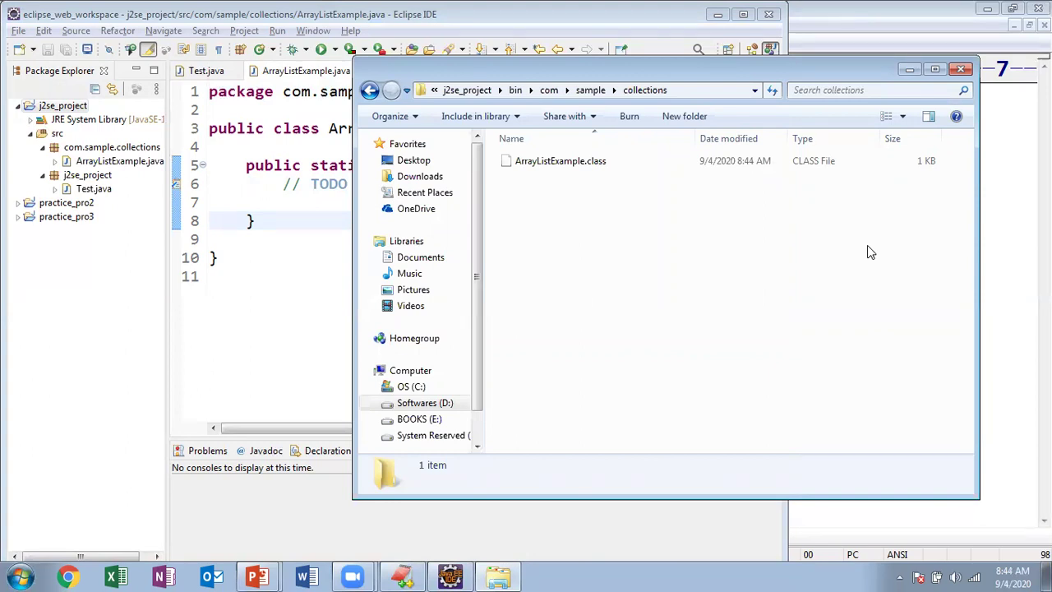
# Step: Collapse j2se_project in Eclipse, close the Explorer window and maximize the Eclipse window
pyautogui.click(291, 203)
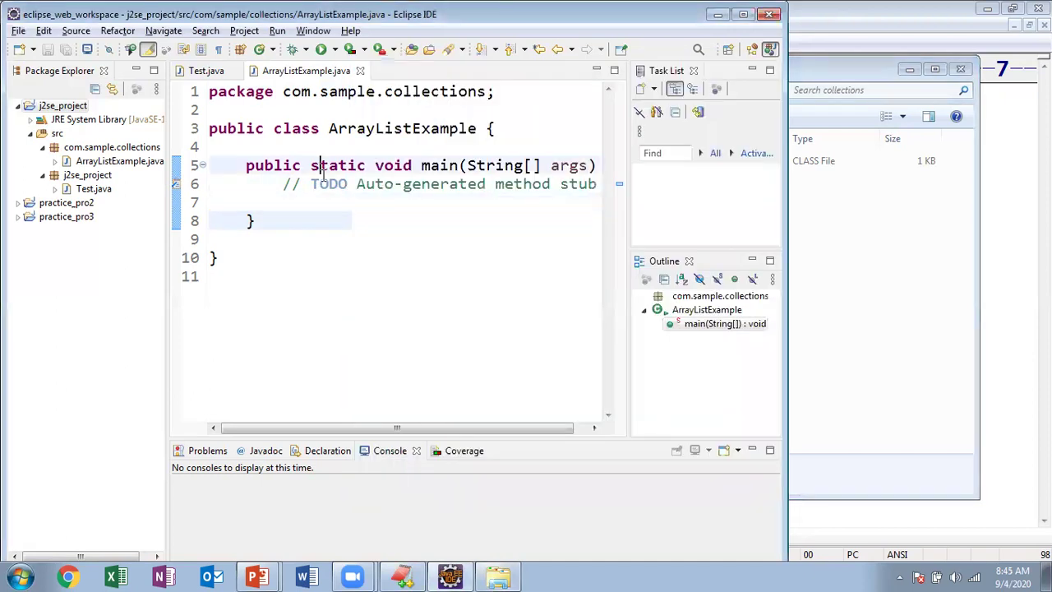
pyautogui.click(21, 107)
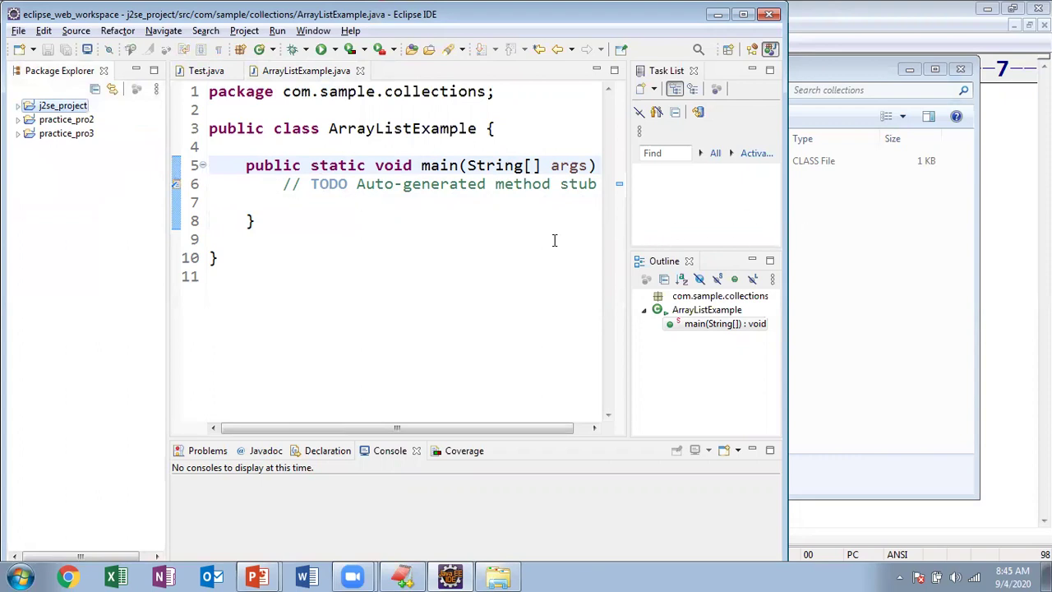
pyautogui.click(853, 249)
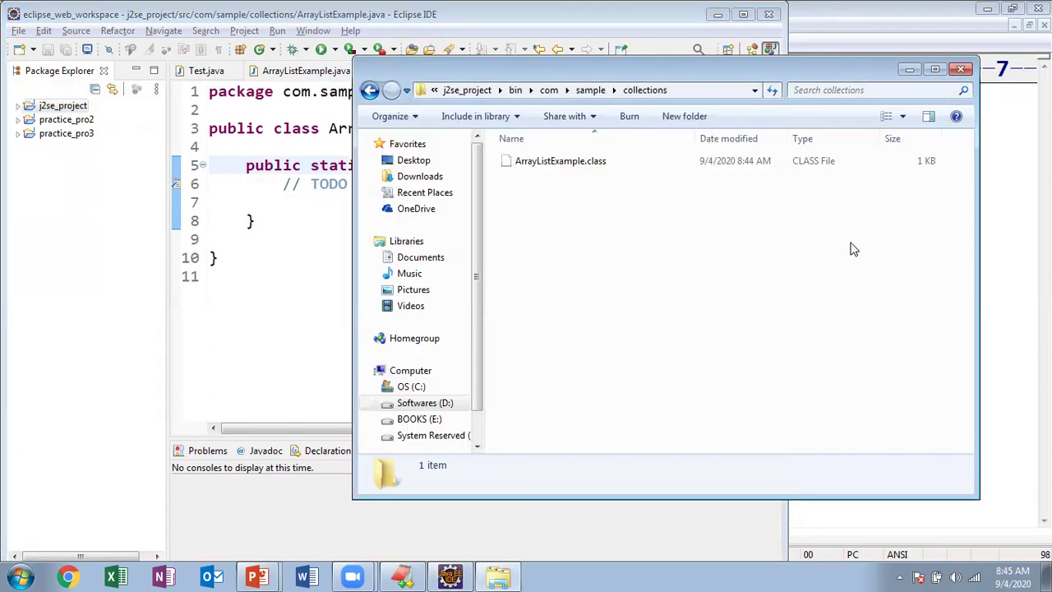
pyautogui.click(962, 68)
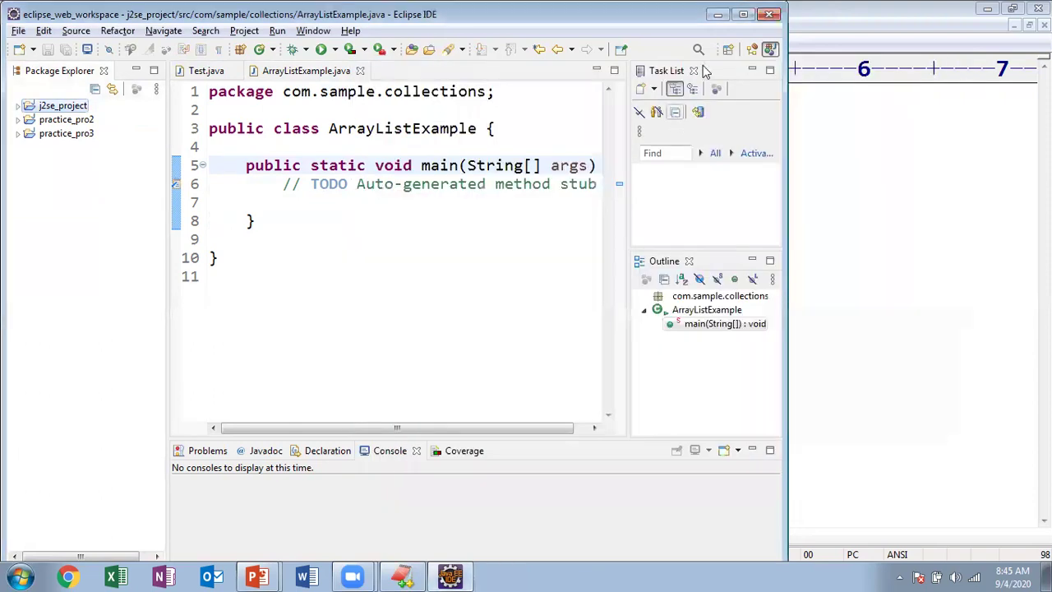
pyautogui.click(744, 14)
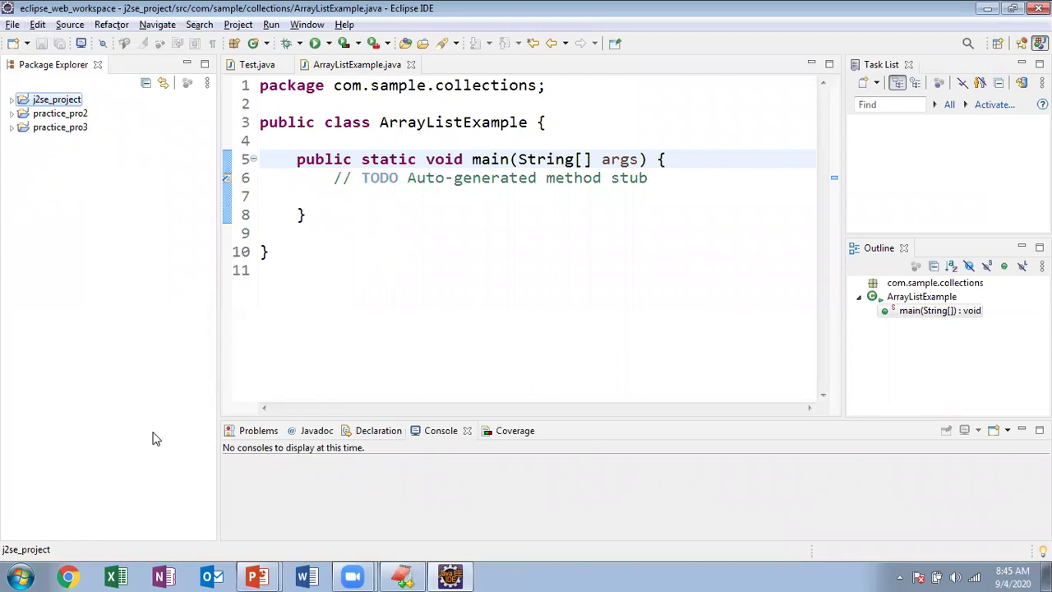
# Step: Switch to EditPlus and add the heading "Choose Another Workspace:" below the Untitled1 notes, with an indented empty line under it
pyautogui.click(403, 577)
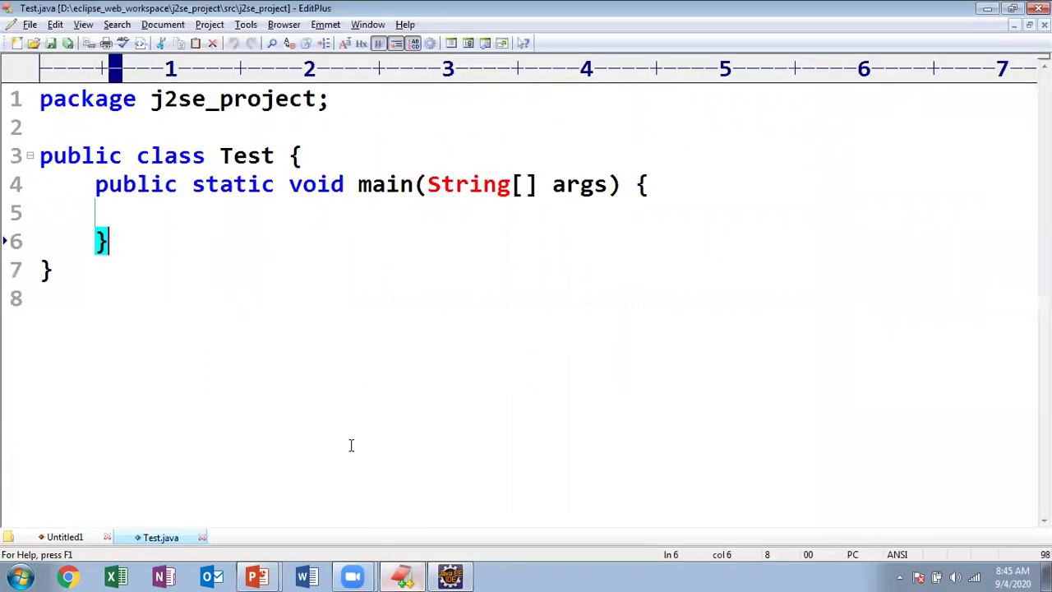
pyautogui.click(66, 537)
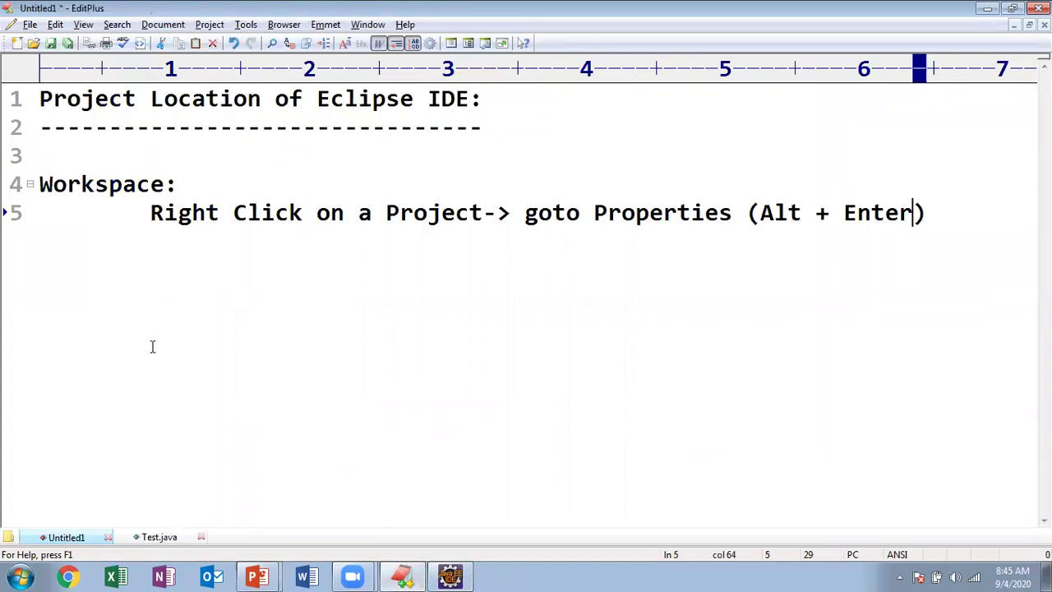
pyautogui.press('End')
pyautogui.press('Return')
pyautogui.press('Return')
pyautogui.press('BackSpace')
pyautogui.write('Choose Another Workspace:')
pyautogui.press('Return')
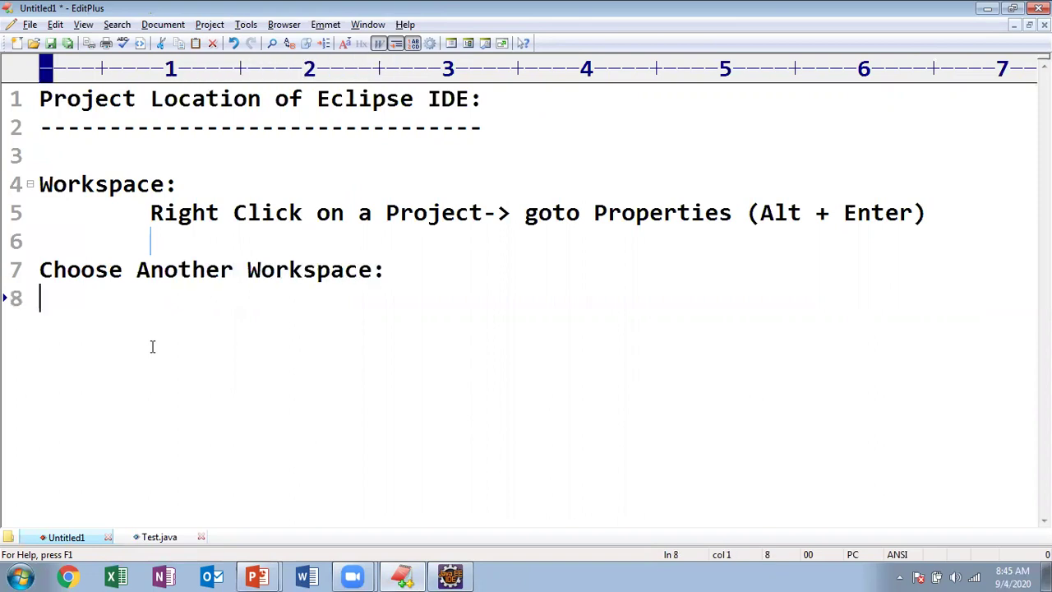
pyautogui.press('Tab')
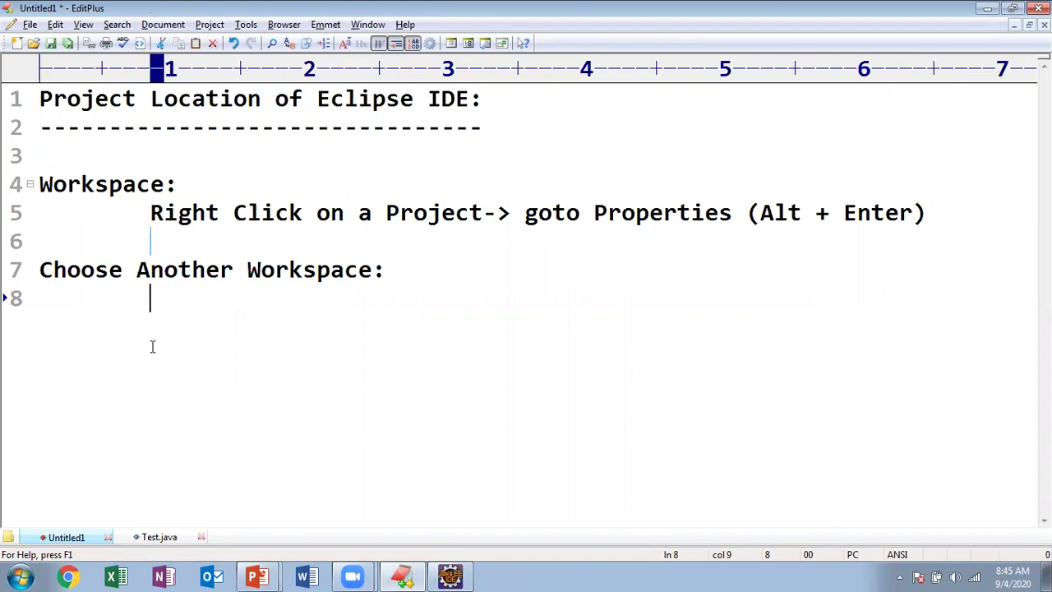
# Step: Switch to Eclipse and look up the command for choosing another workspace
pyautogui.hotkey('alt', 'Tab')
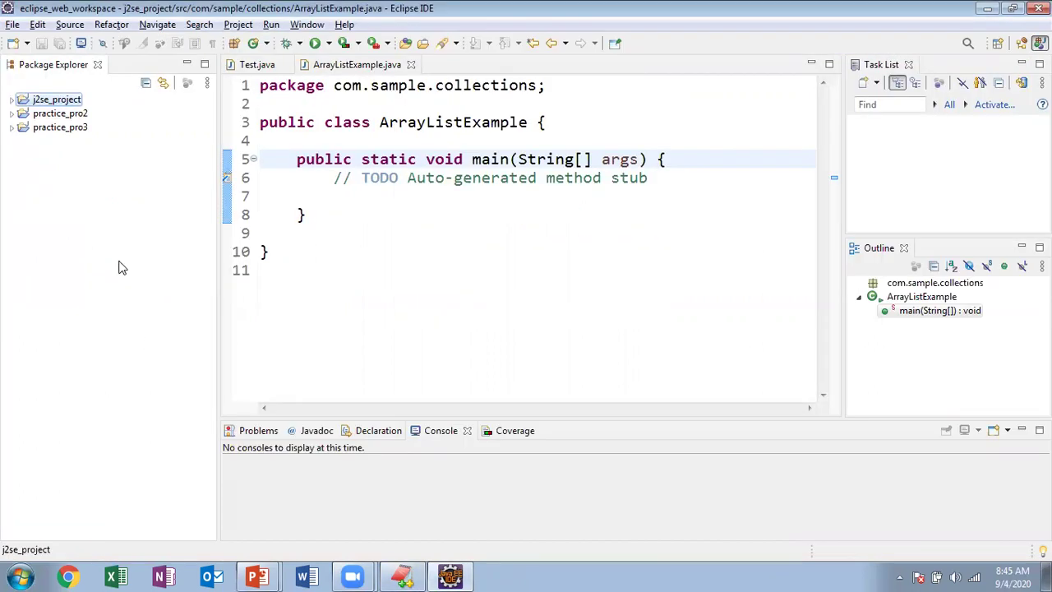
pyautogui.click(12, 26)
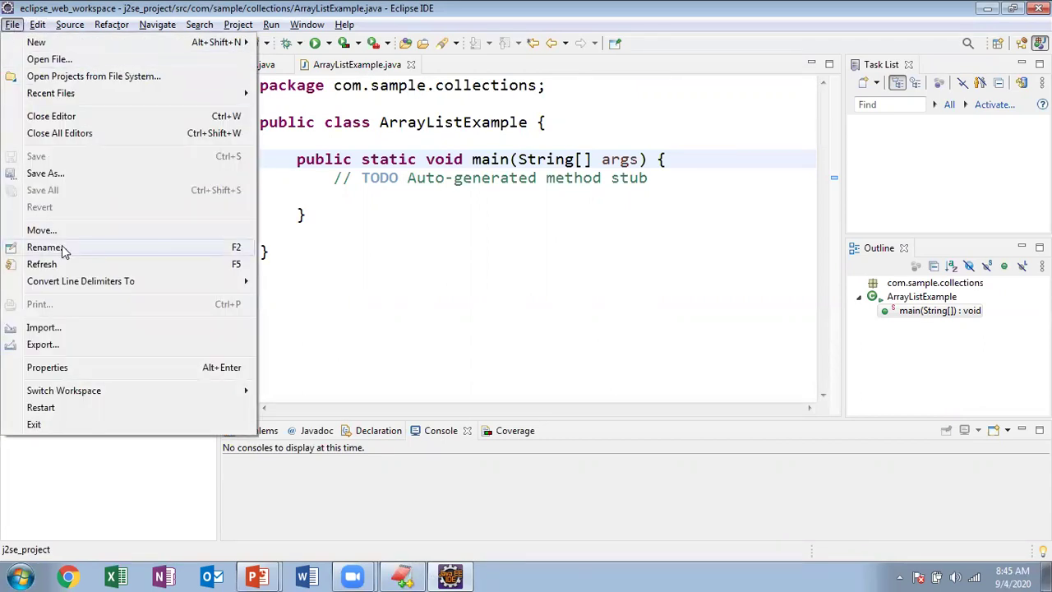
pyautogui.moveTo(127, 284)
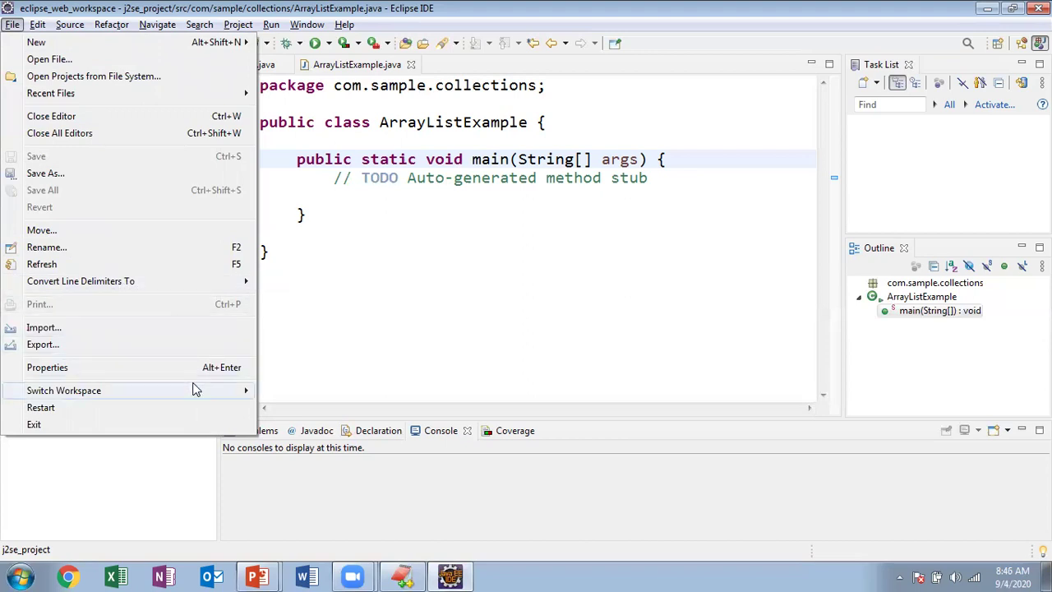
pyautogui.moveTo(210, 395)
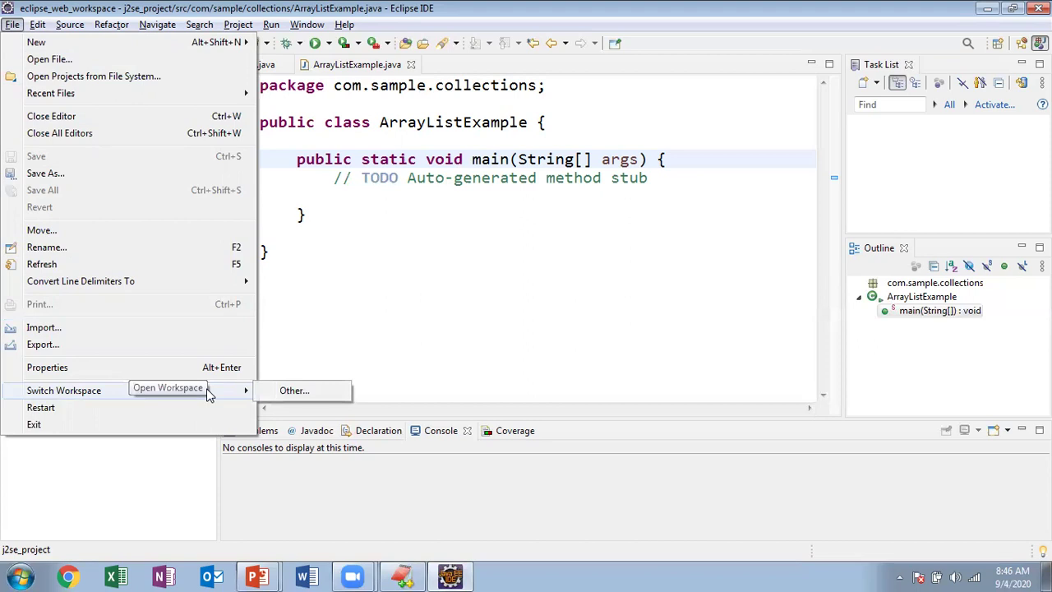
# Step: Switch to EditPlus and write "Goto File -> Switch to" on the indented line under "Choose Another Workspace:"
pyautogui.hotkey('alt', 'Tab')
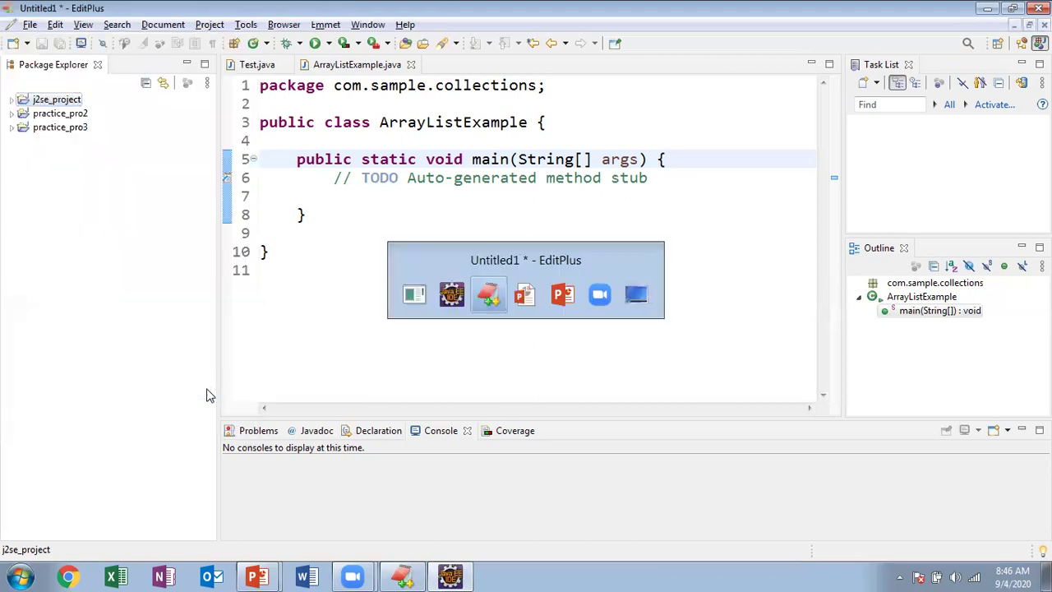
pyautogui.write('Goto File ')
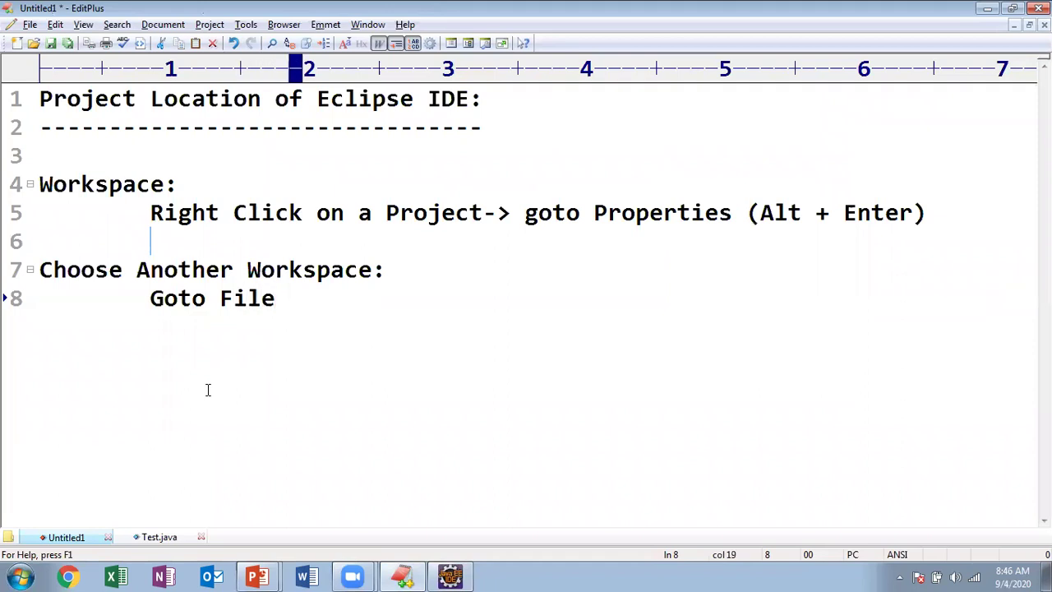
pyautogui.write('-> Sw')
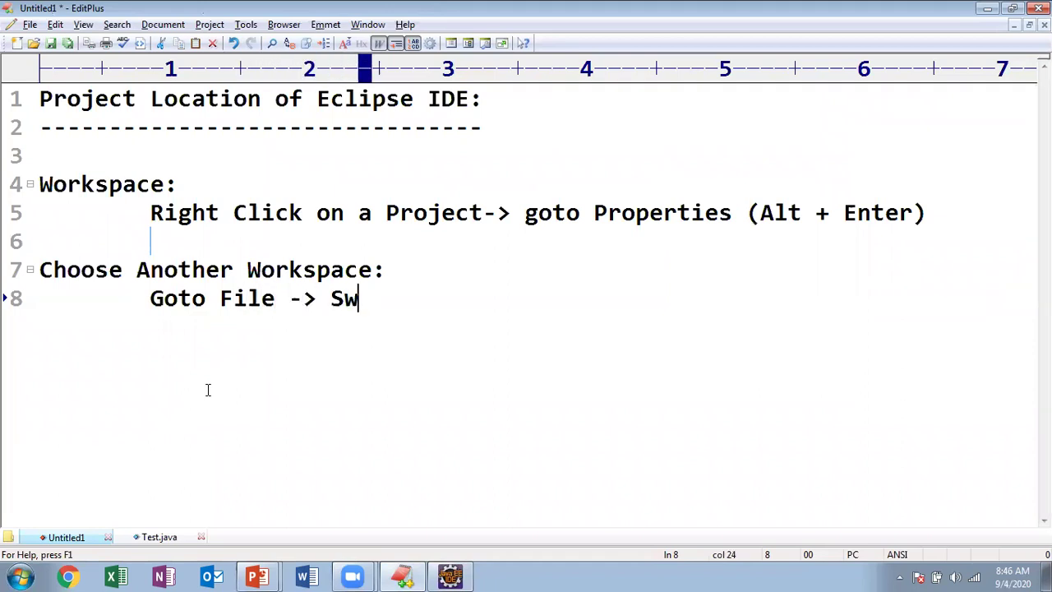
pyautogui.write('itch to')
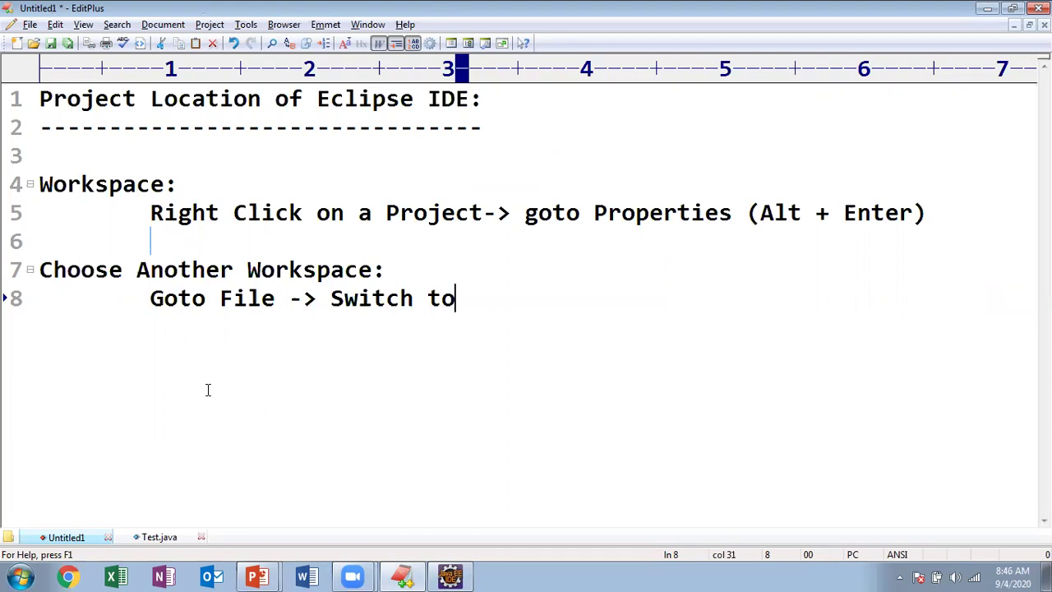
# Step: Check the exact command name in Eclipse, and complete the EditPlus line as "Goto File -> Switch Workspace -> Other"
pyautogui.hotkey('alt', 'Tab')
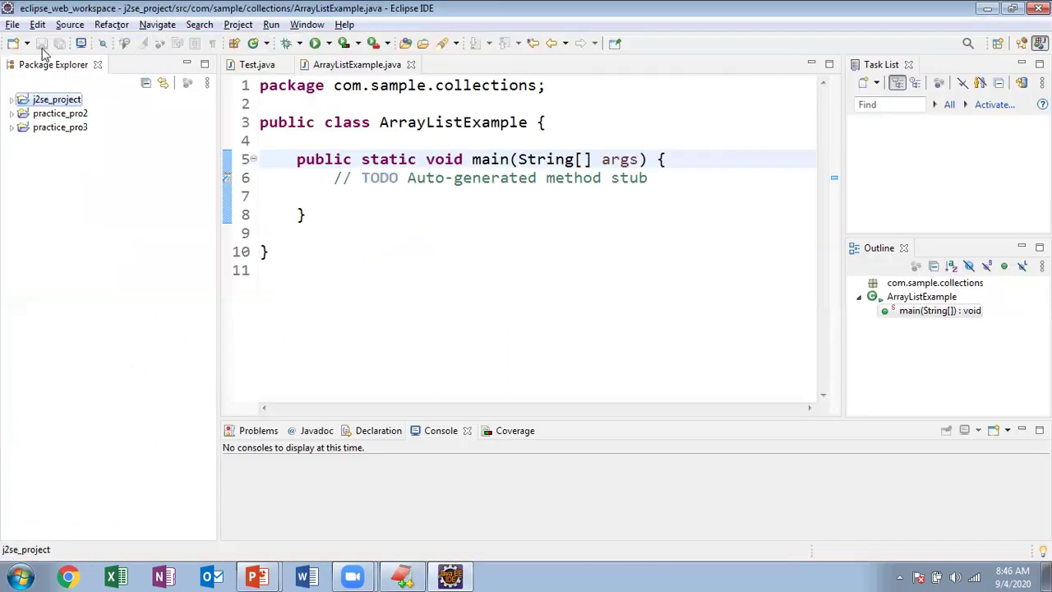
pyautogui.click(13, 24)
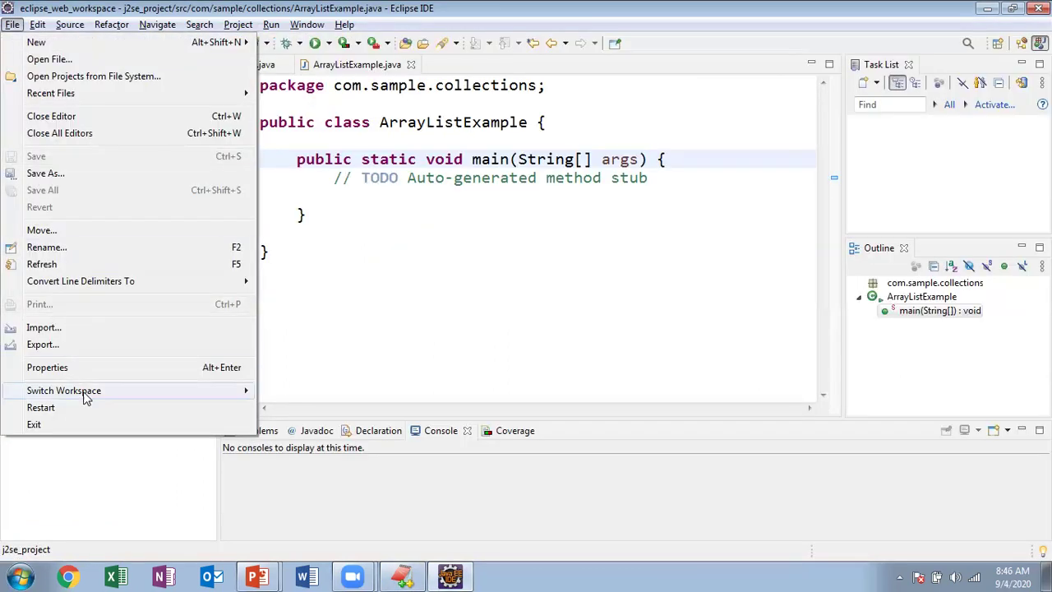
pyautogui.moveTo(86, 398)
pyautogui.press('Escape')
pyautogui.hotkey('alt', 'Tab')
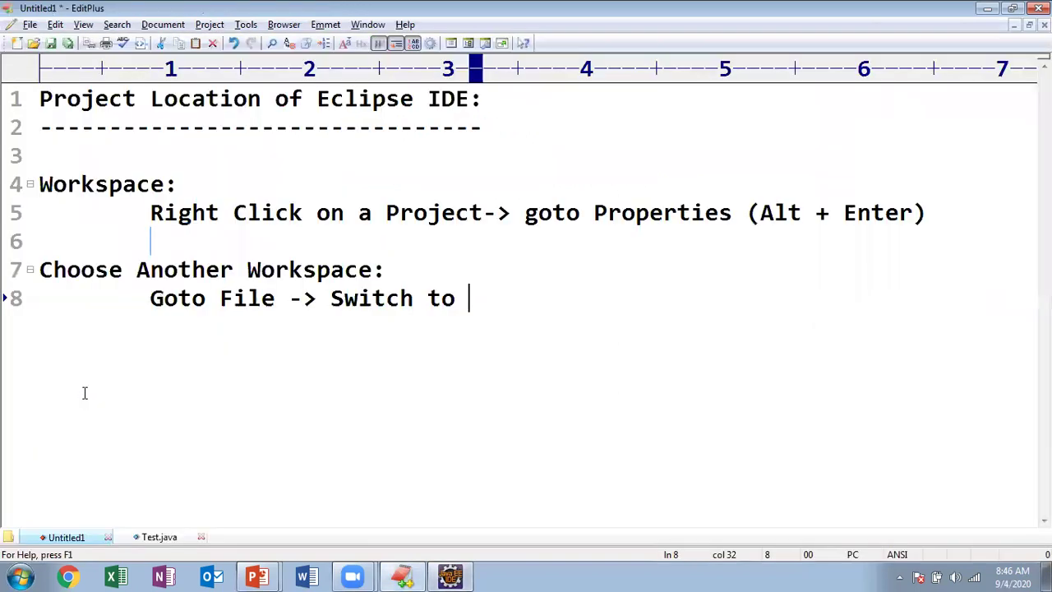
pyautogui.press('BackSpace')
pyautogui.press('BackSpace')
pyautogui.press('BackSpace')
pyautogui.write('W')
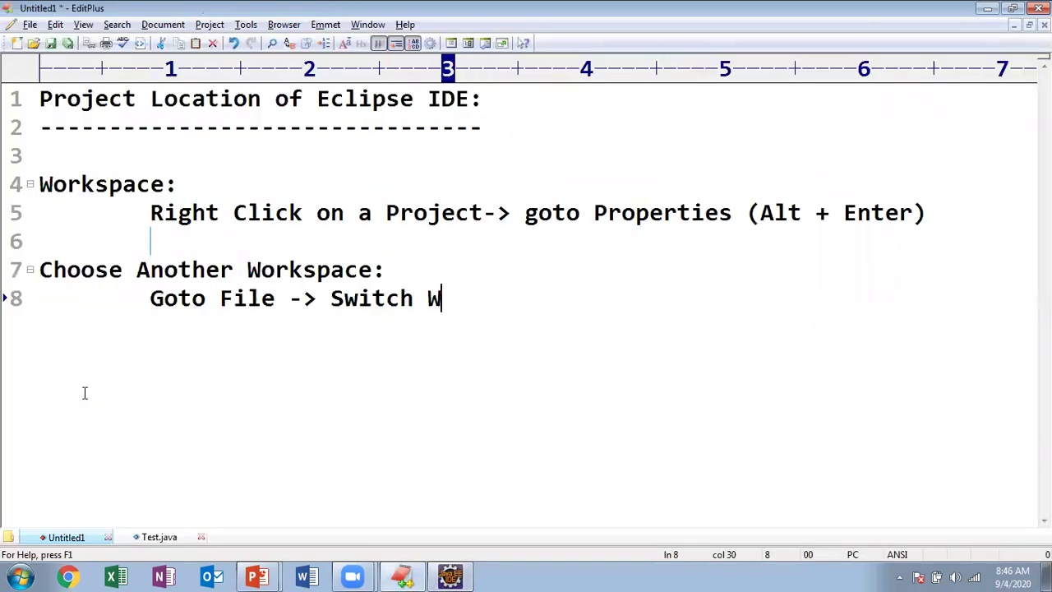
pyautogui.write('orkspace ')
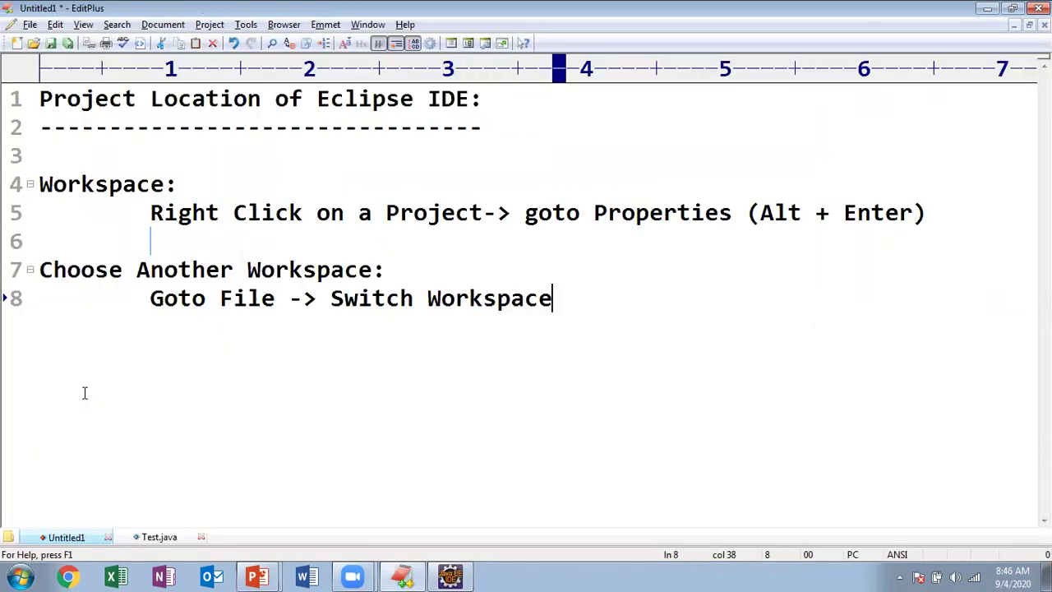
pyautogui.write('-> O')
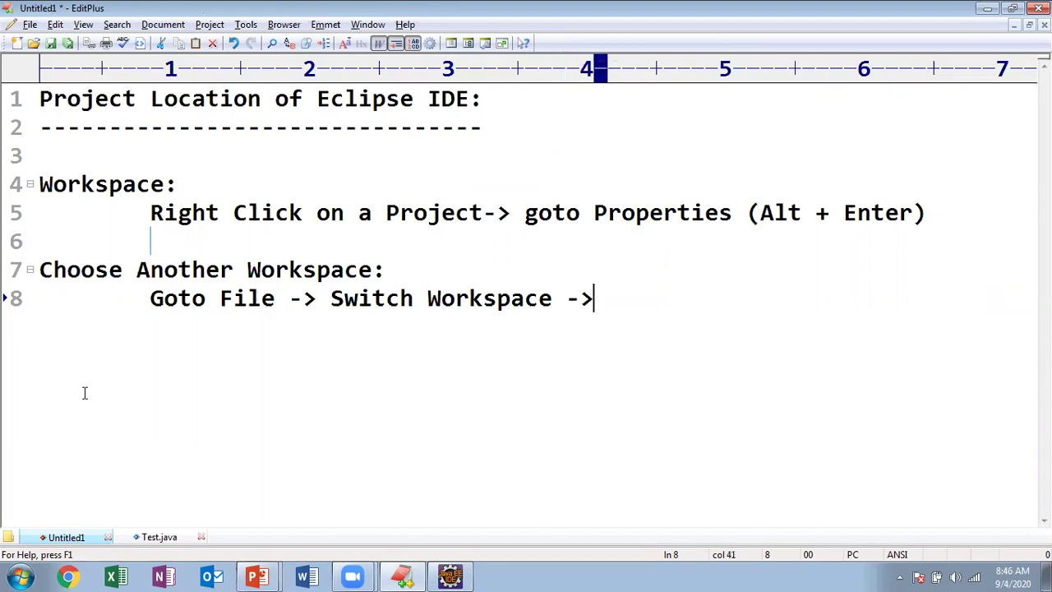
pyautogui.write('ther')
# Step: Switch to Eclipse, view the launcher dialog for selecting another workspace directory, and cancel it
pyautogui.hotkey('alt', 'Tab')
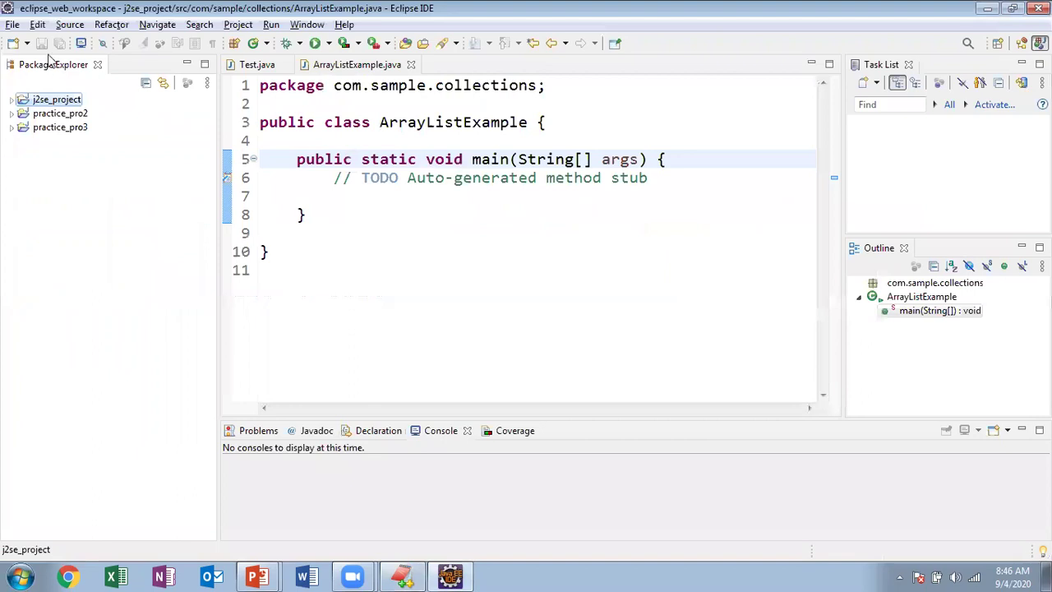
pyautogui.click(13, 24)
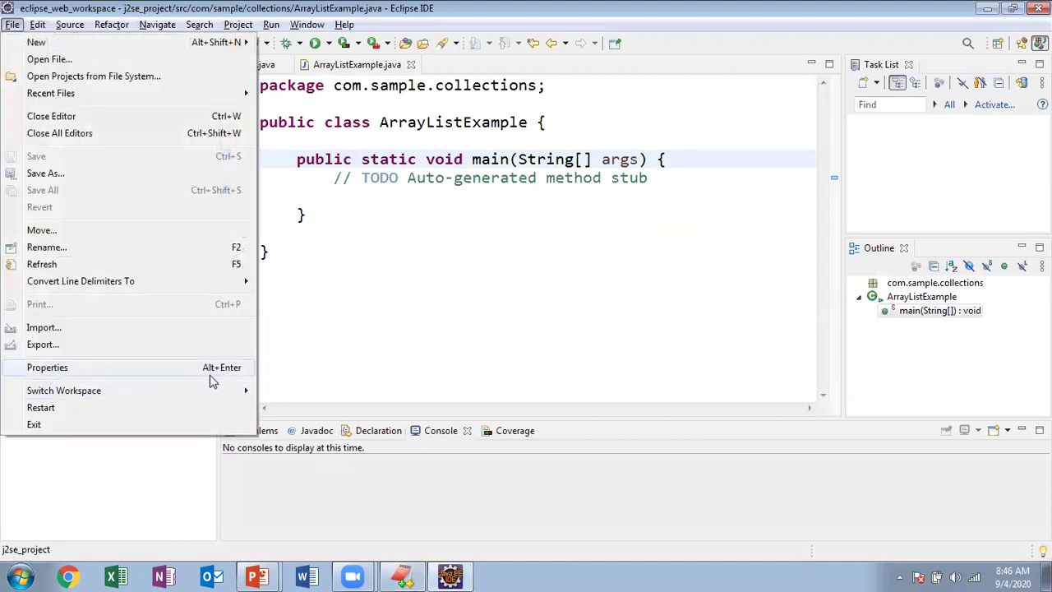
pyautogui.click(279, 392)
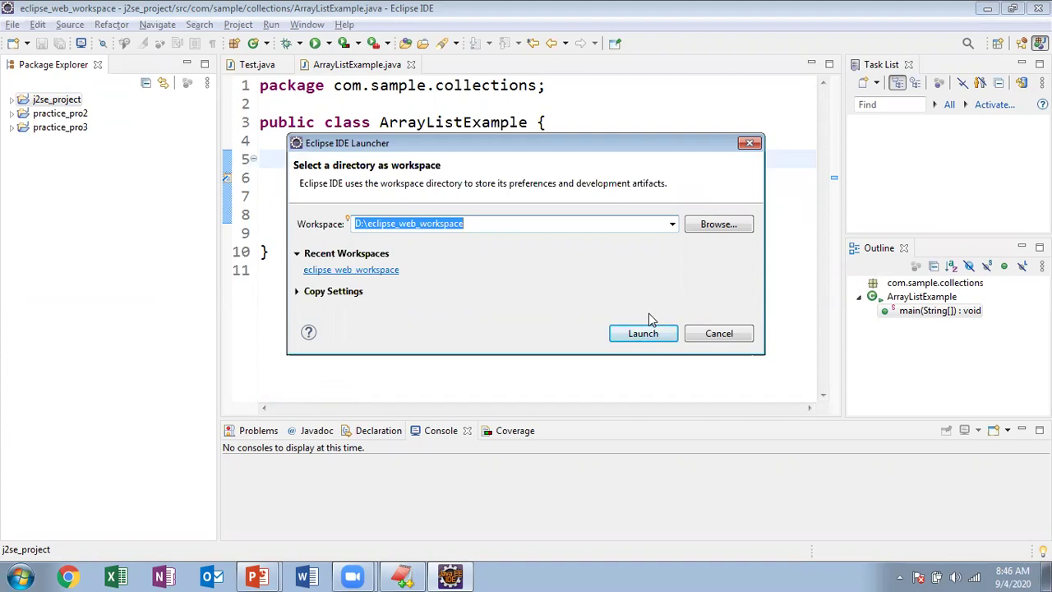
pyautogui.click(710, 333)
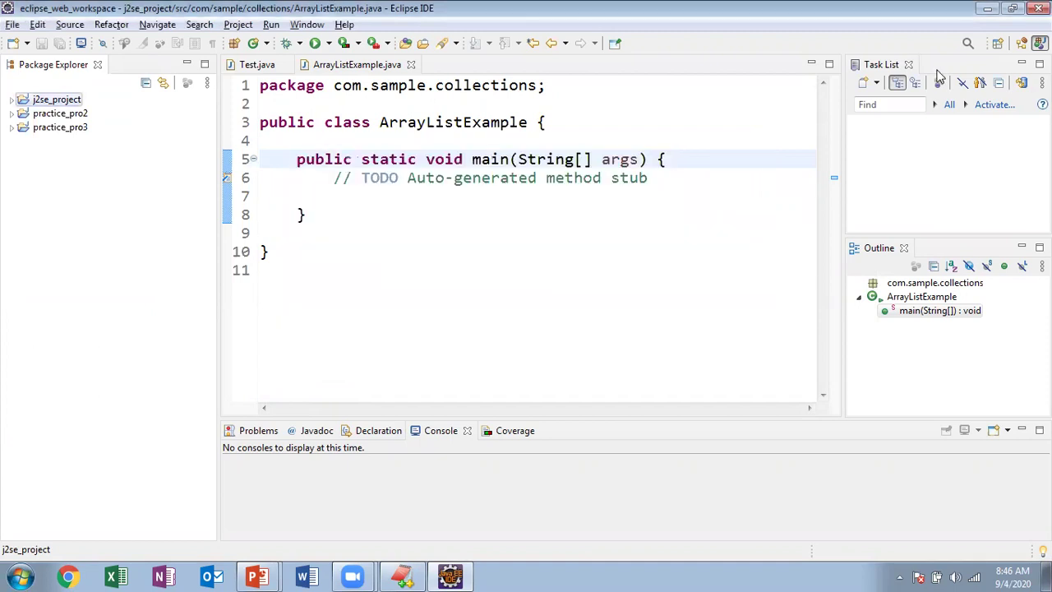
# Step: Exit Eclipse with confirmation and start it again from its eclipse.exe shortcut
pyautogui.click(1037, 8)
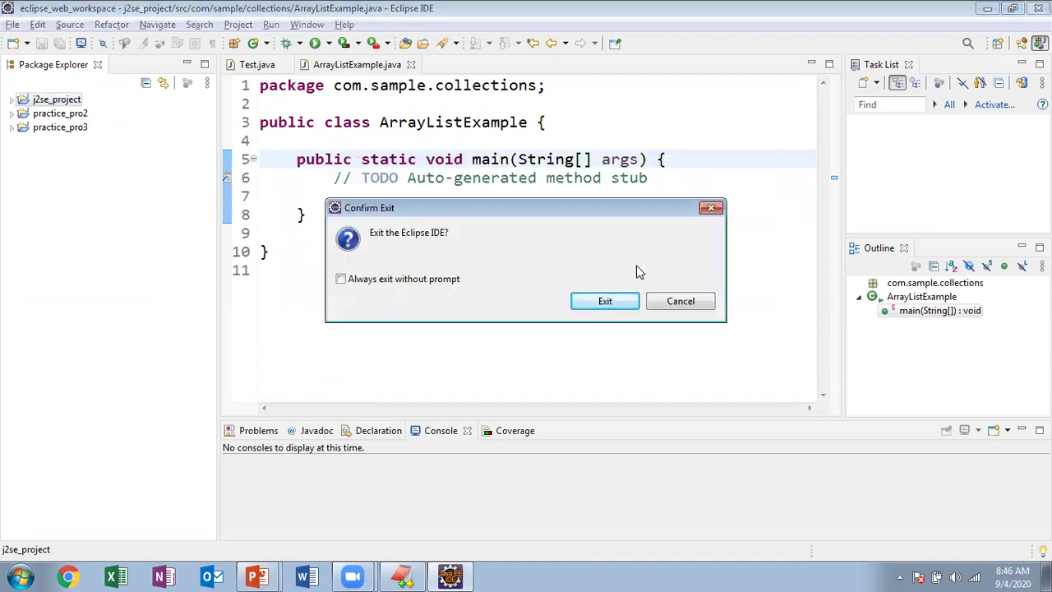
pyautogui.click(623, 301)
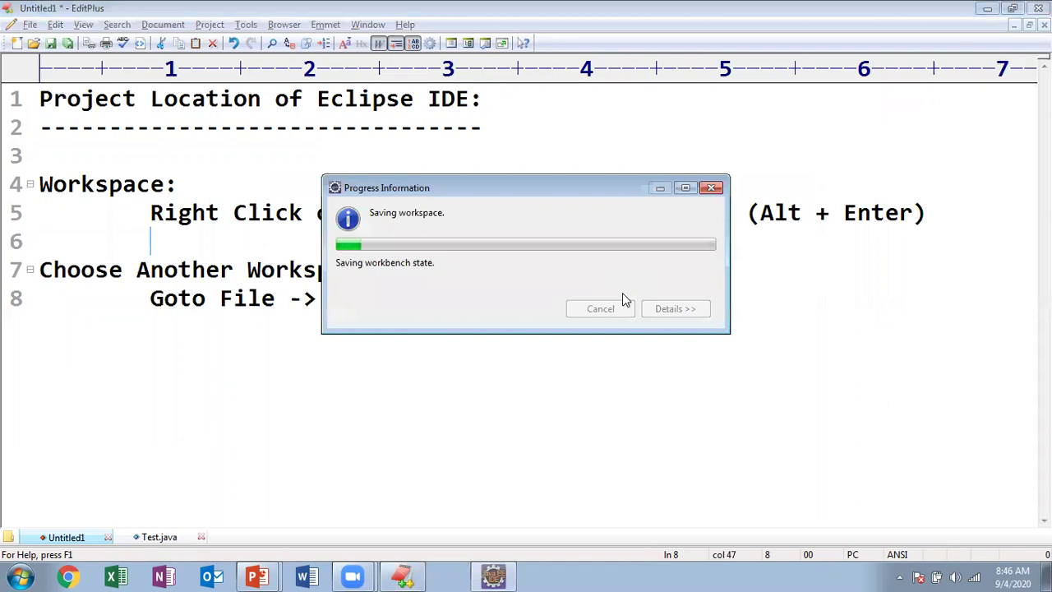
pyautogui.click(20, 577)
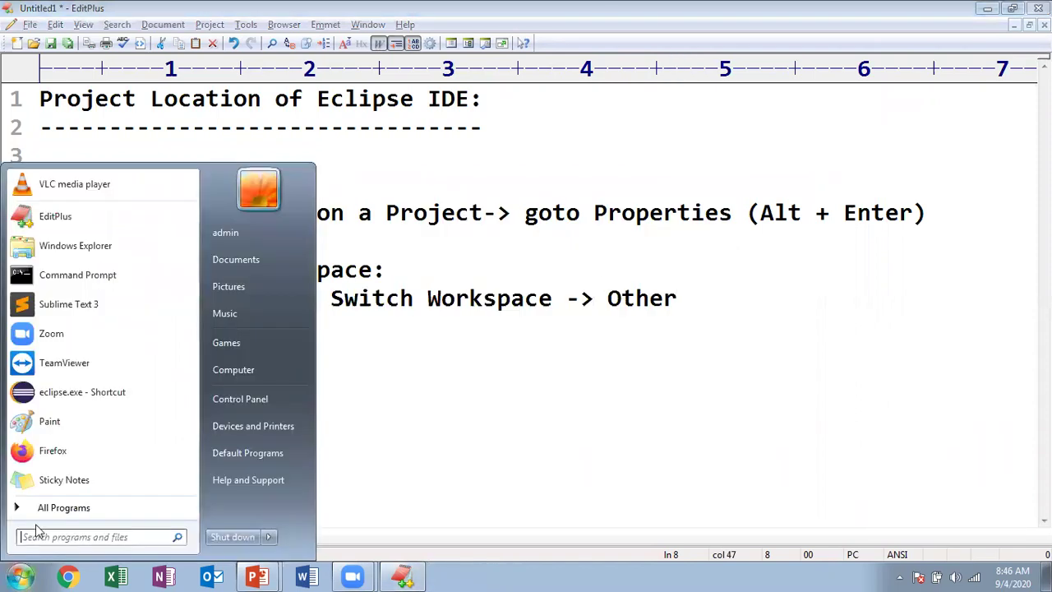
pyautogui.click(91, 396)
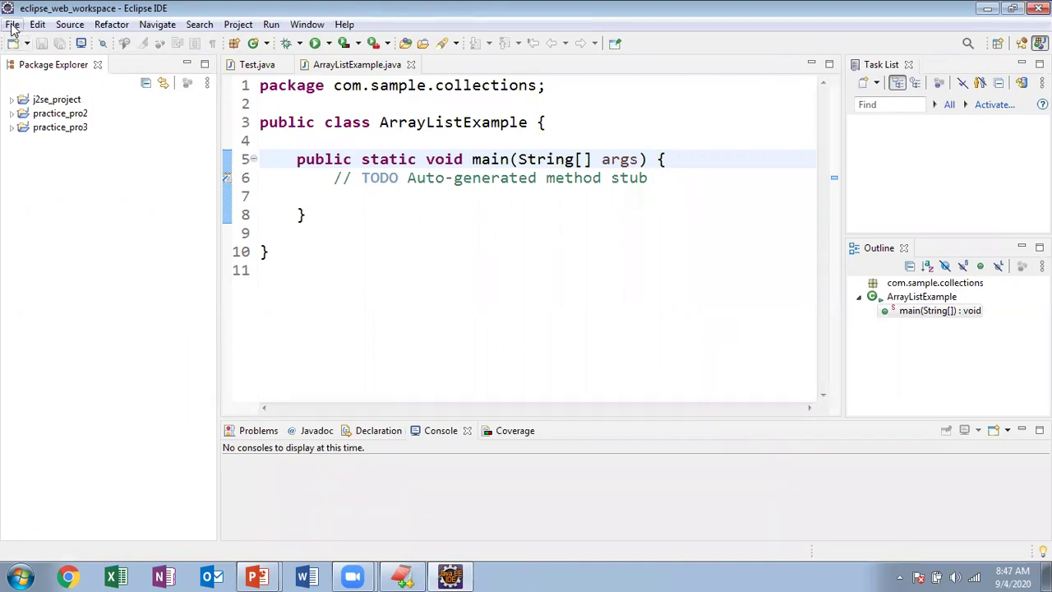
# Step: Review the EditPlus note, return to Eclipse, open the dialog for switching to another workspace and check its list of previous workspace paths
pyautogui.hotkey('alt', 'Tab')
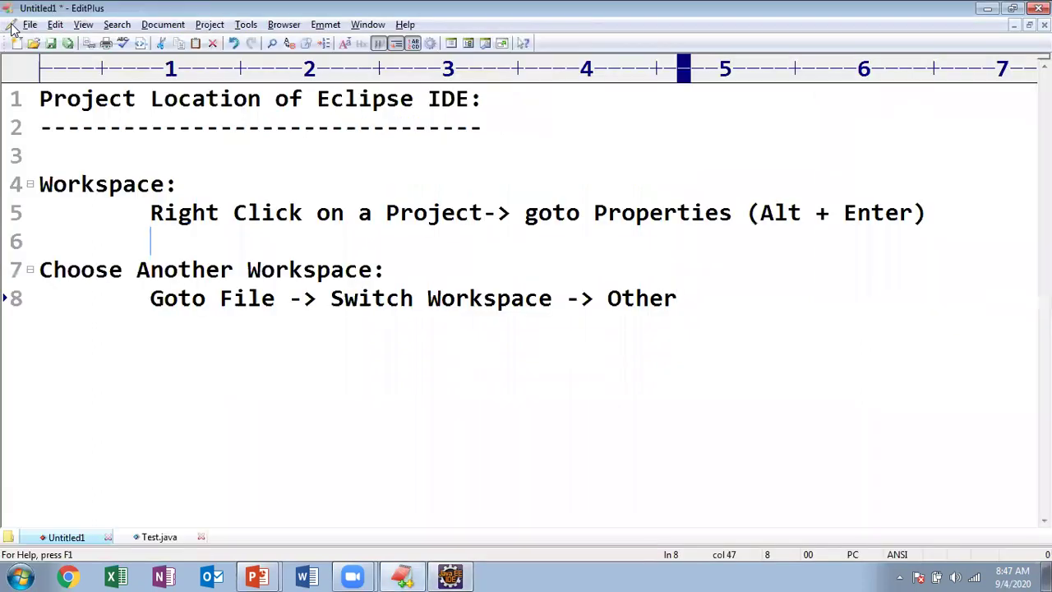
pyautogui.hotkey('alt', 'Tab')
pyautogui.click(12, 26)
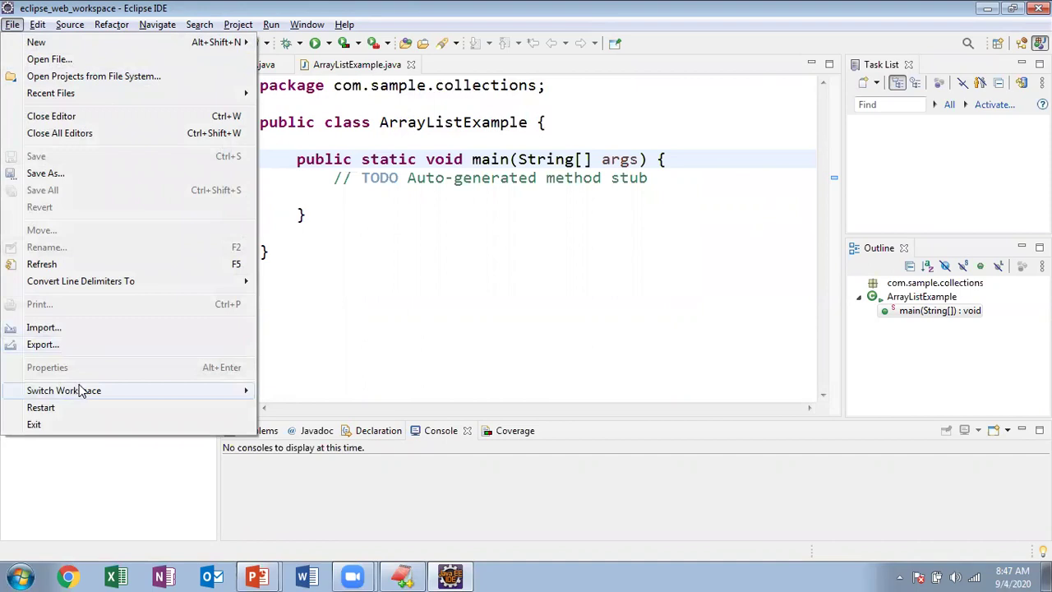
pyautogui.moveTo(83, 391)
pyautogui.click(294, 391)
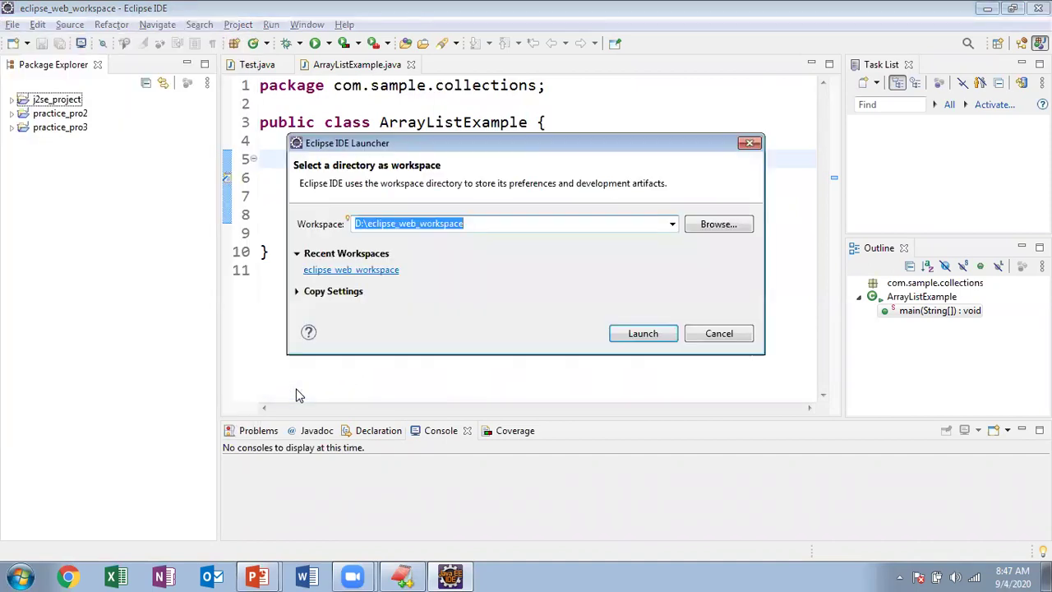
pyautogui.click(672, 230)
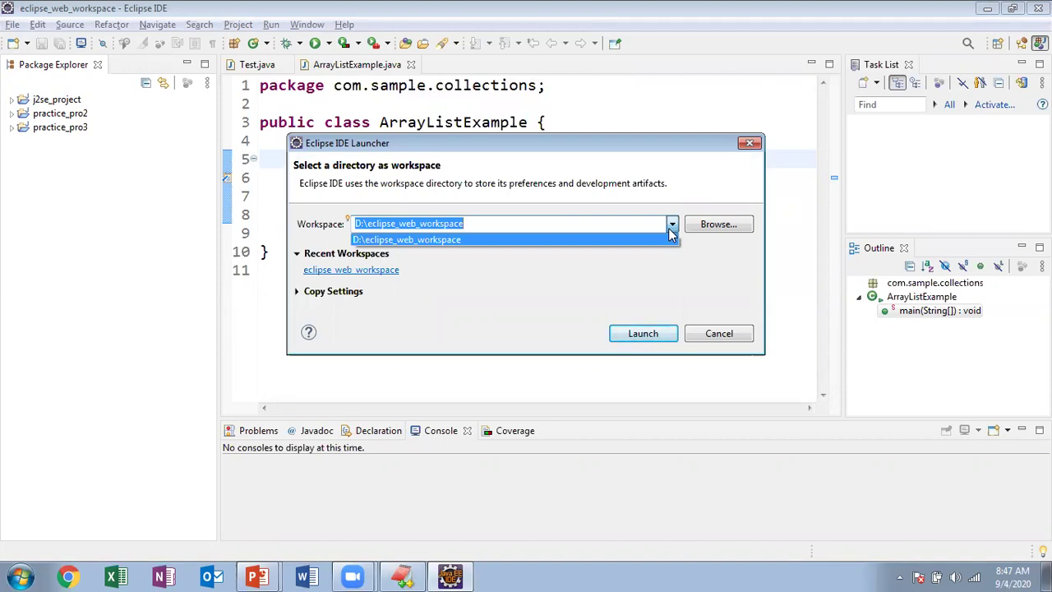
pyautogui.click(574, 285)
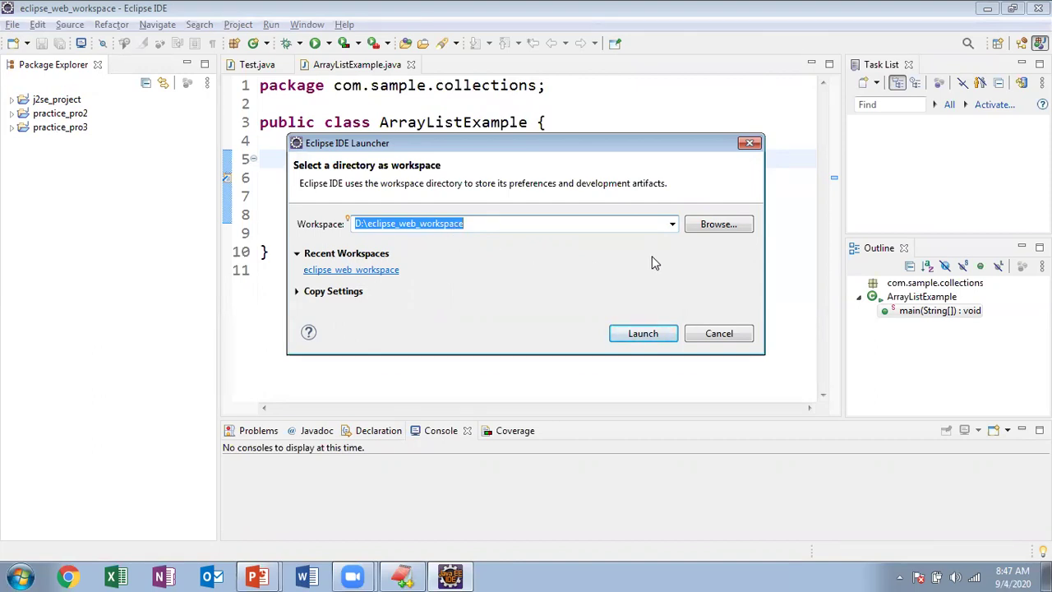
# Step: Browse for a workspace directory on the BOOKS (E:) drive and create a new folder there
pyautogui.click(717, 226)
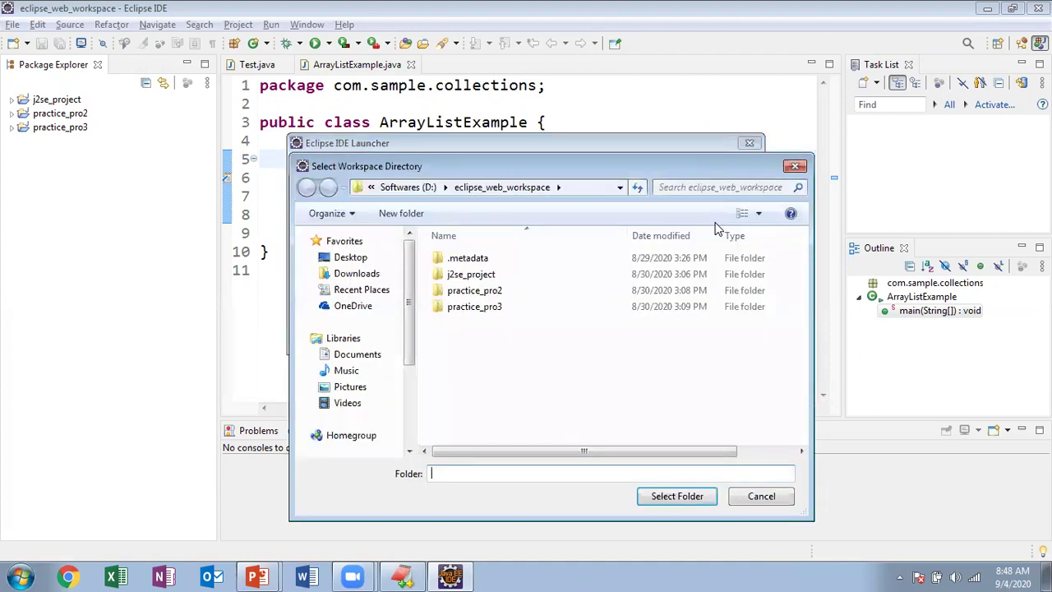
pyautogui.moveTo(652, 168); pyautogui.dragTo(798, 86)
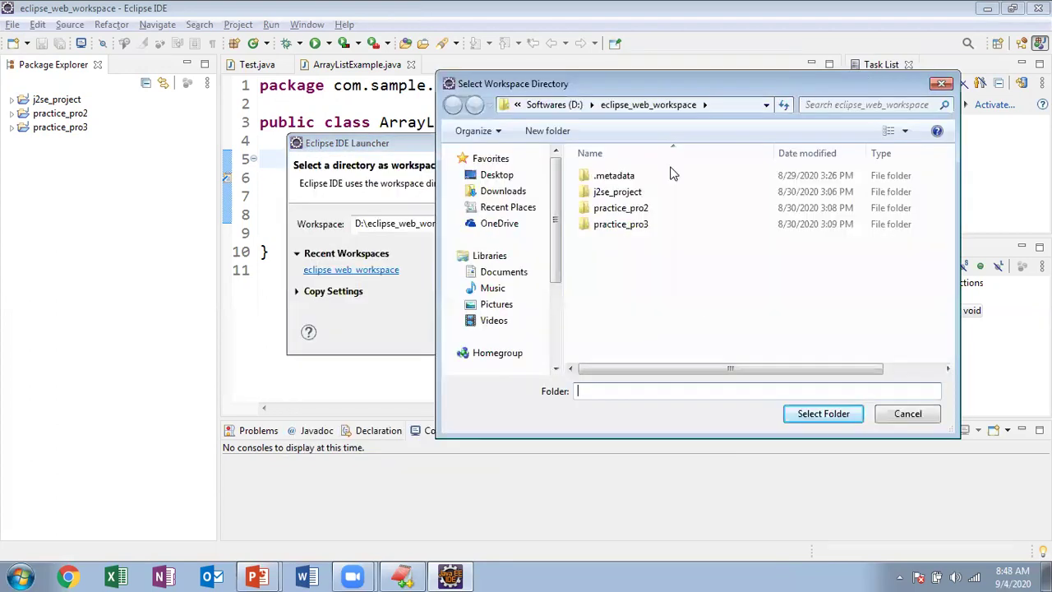
pyautogui.click(559, 337)
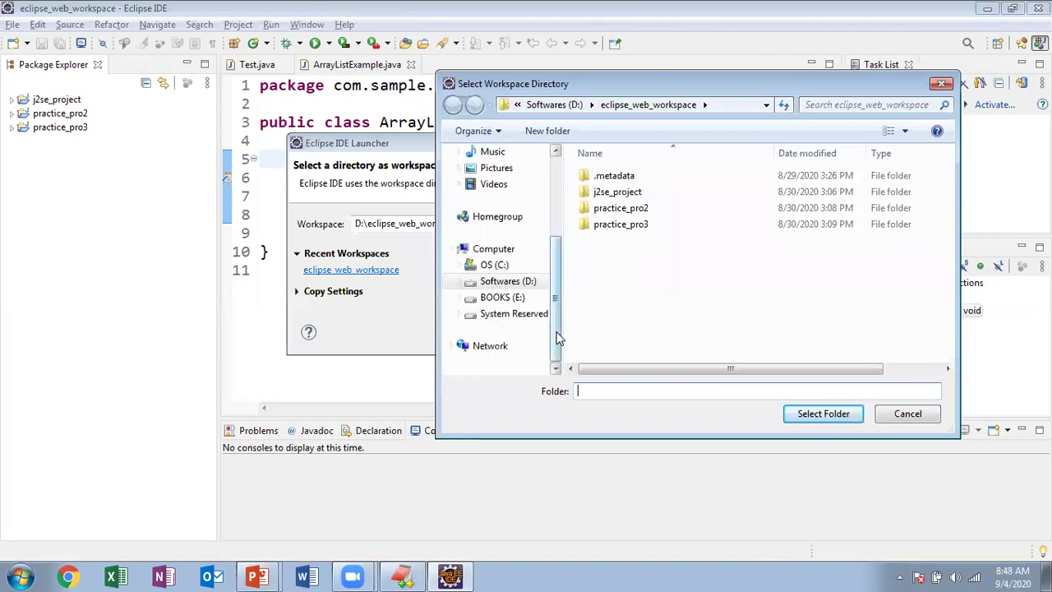
pyautogui.click(501, 298)
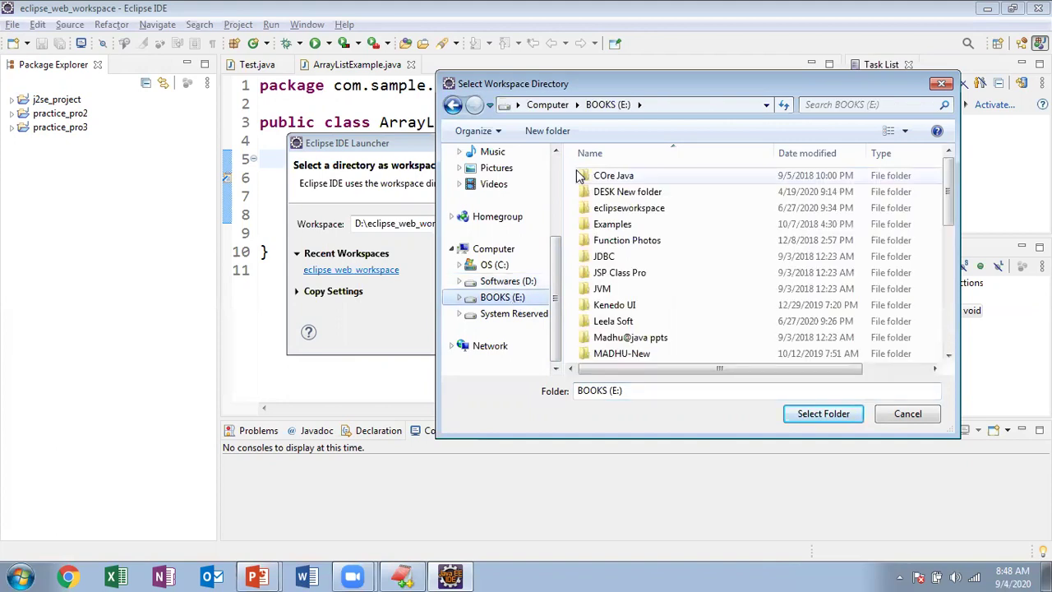
pyautogui.click(553, 135)
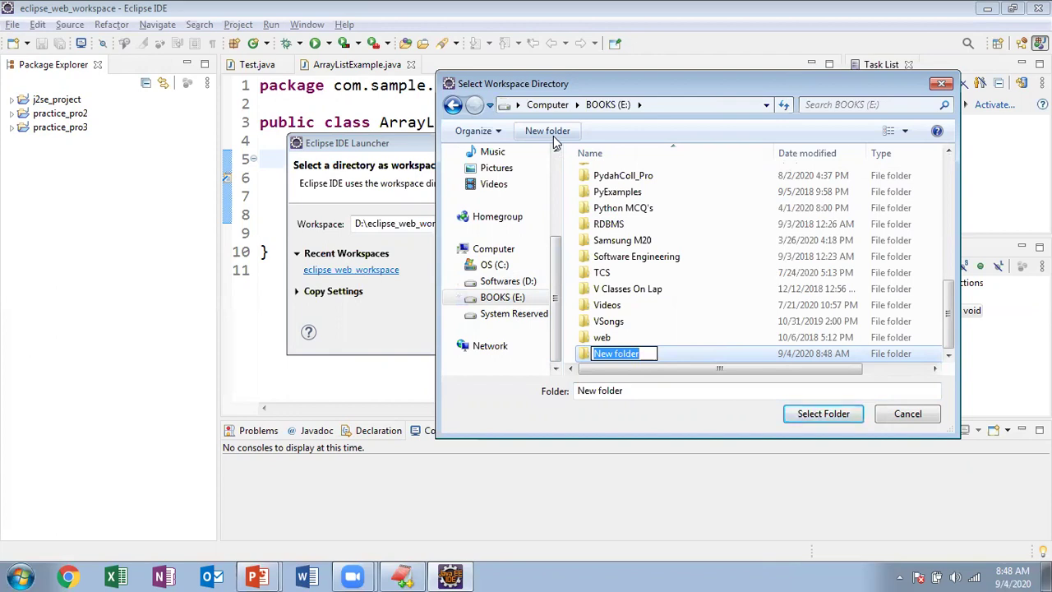
pyautogui.write('sep4thwo')
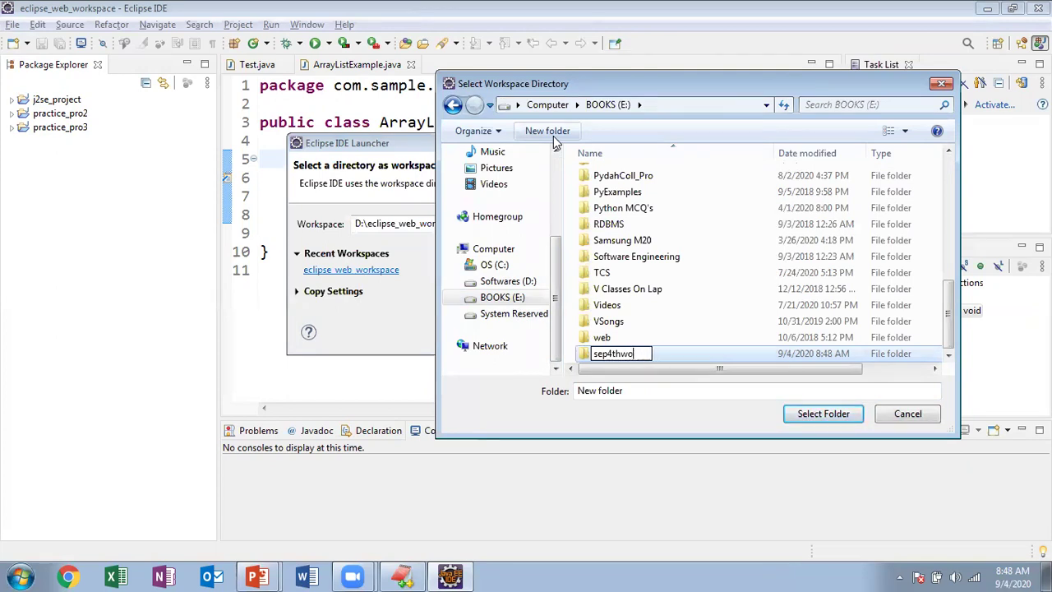
pyautogui.press('BackSpace')
pyautogui.press('BackSpace')
pyautogui.press('BackSpace')
pyautogui.press('BackSpace')
pyautogui.press('BackSpace')
pyautogui.press('BackSpace')
pyautogui.press('BackSpace')
pyautogui.press('BackSpace')
# Step: Name the newly created folder on the BOOKS (E:) drive "new_batch"
pyautogui.write('new_batch')
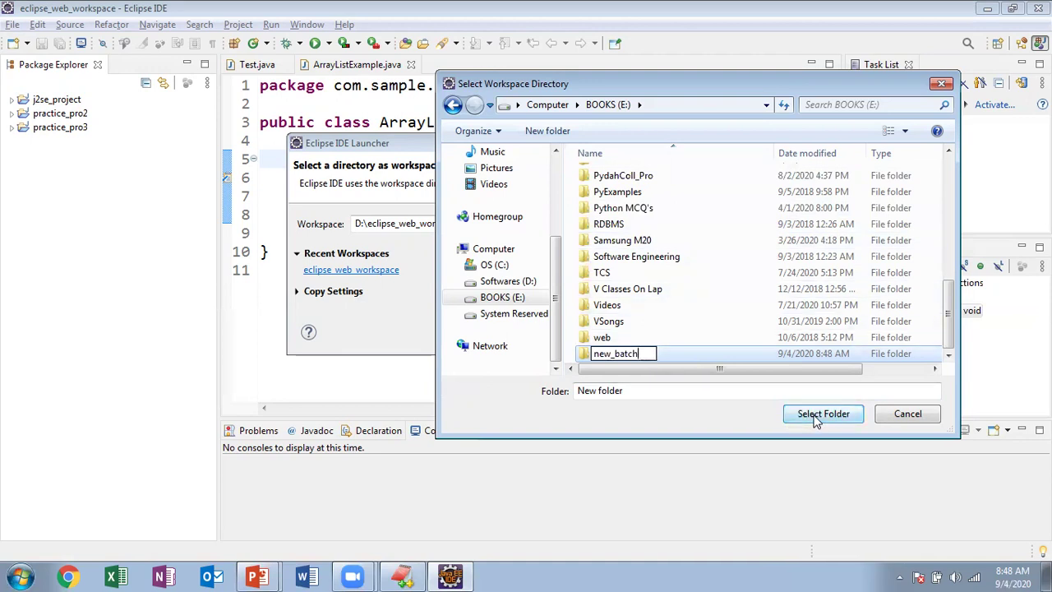
pyautogui.press('Return')
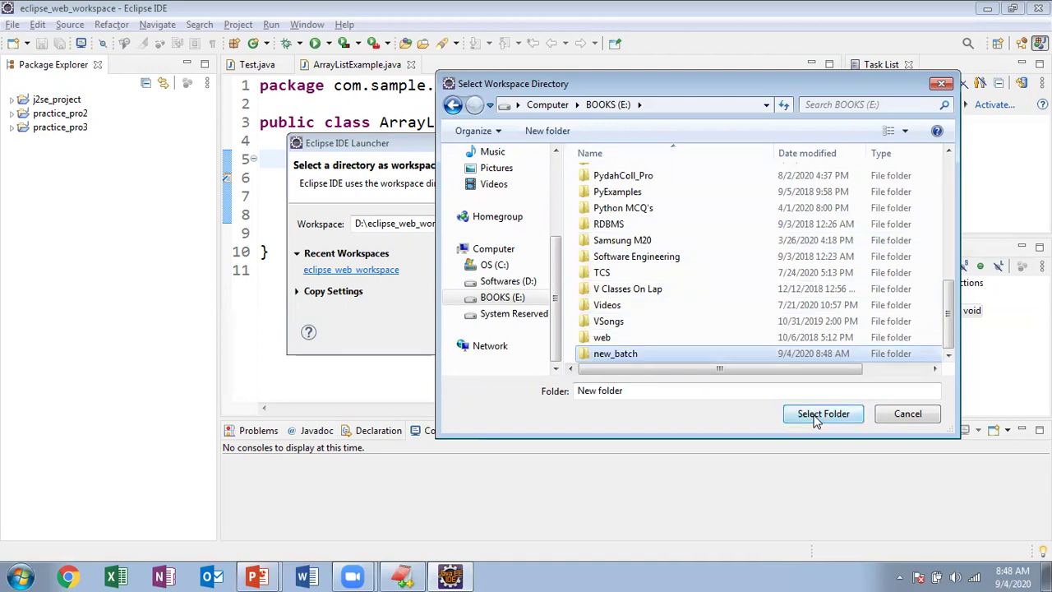
# Step: Launch Eclipse with E:\new_batch as the workspace, set the Welcome page to always show at start up and close it
pyautogui.click(816, 414)
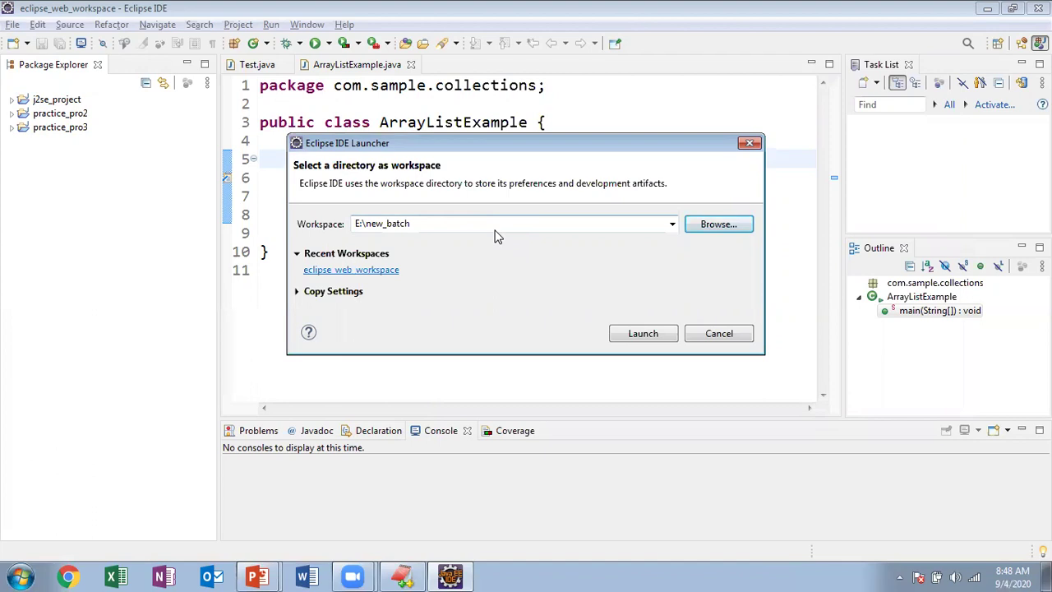
pyautogui.click(642, 334)
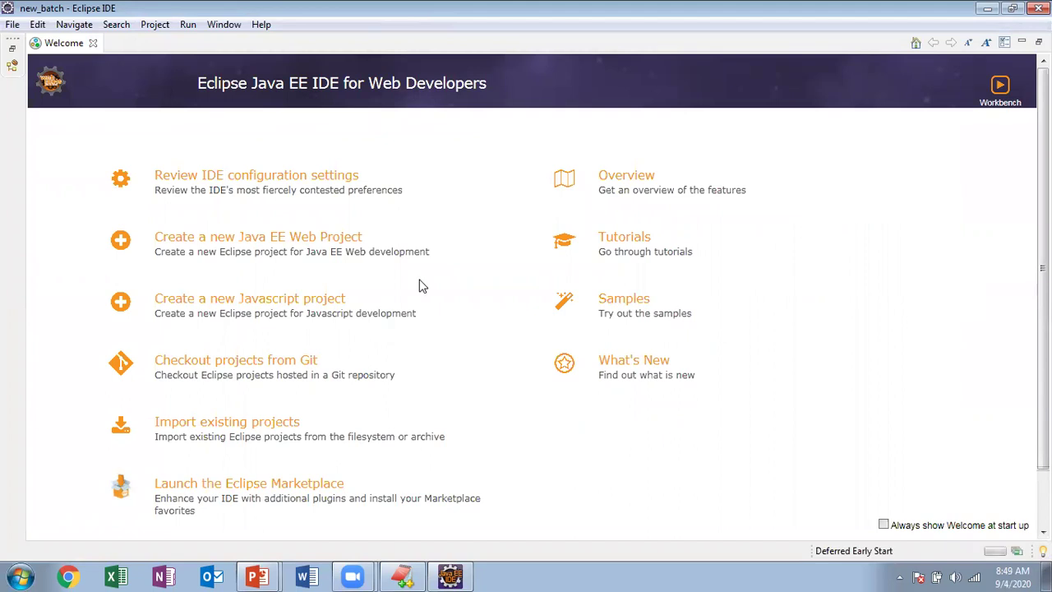
pyautogui.click(883, 525)
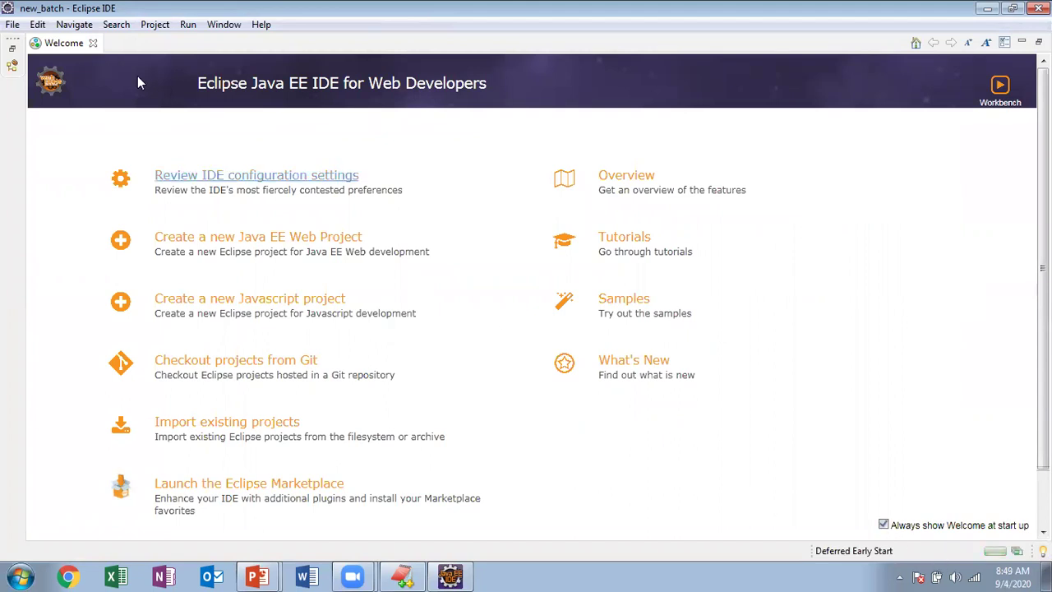
pyautogui.click(95, 43)
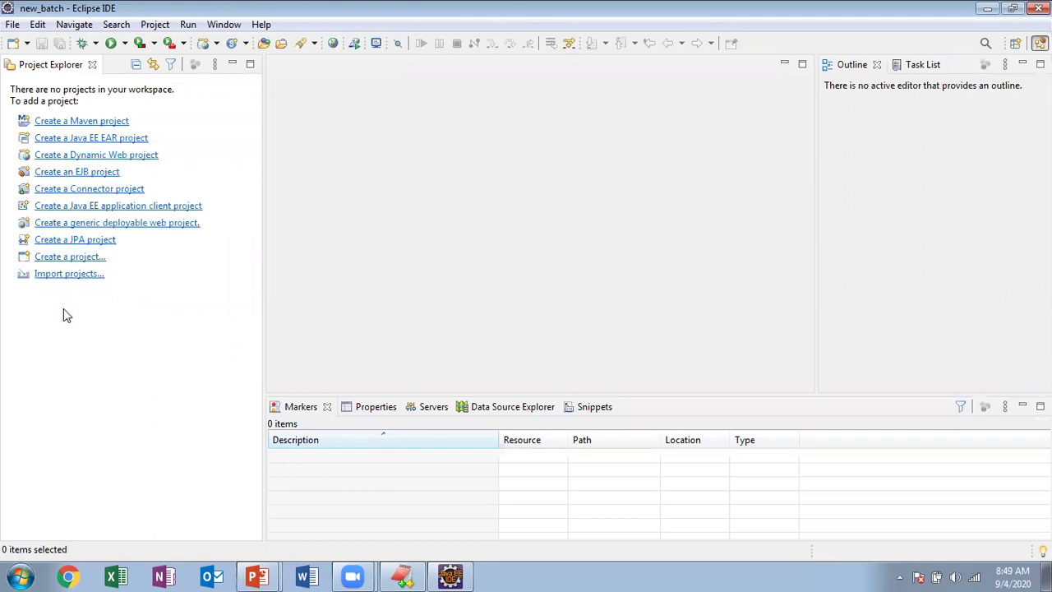
# Step: Start a new Java Project with the project wizard and name it "sample_j2se"
pyautogui.click(12, 25)
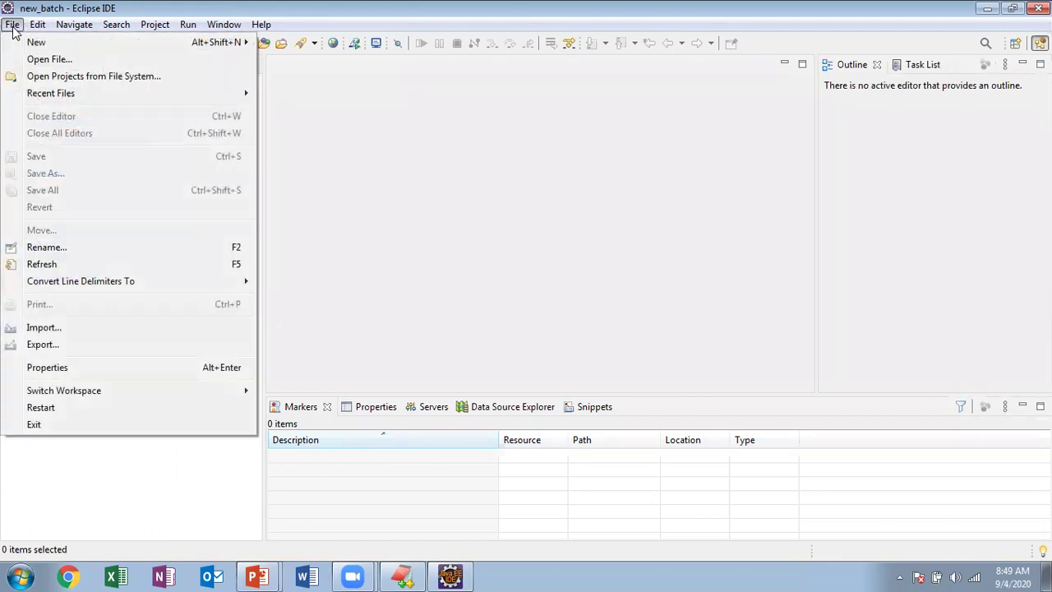
pyautogui.moveTo(45, 46)
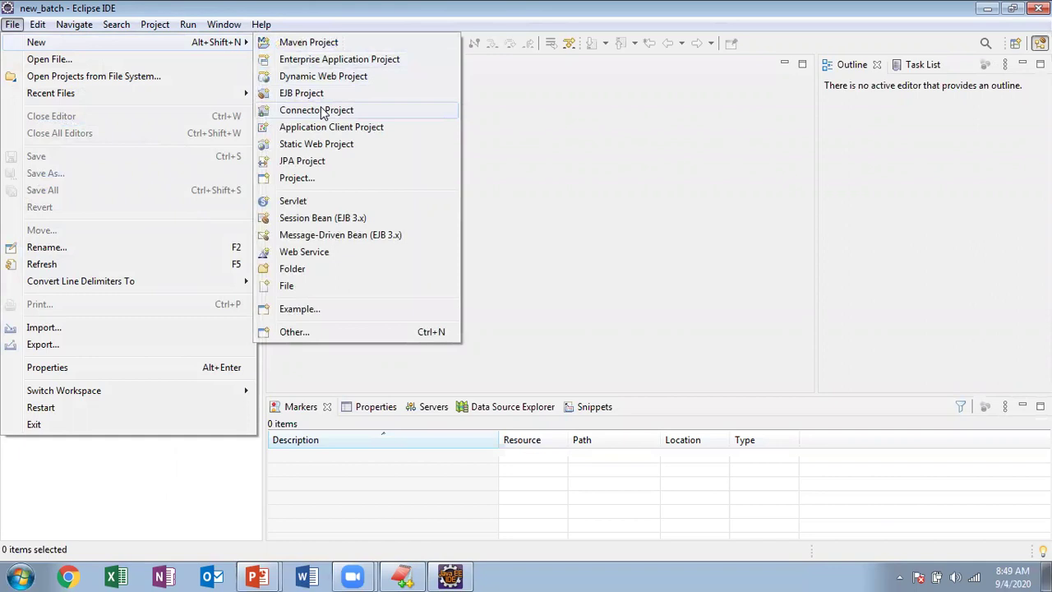
pyautogui.click(303, 179)
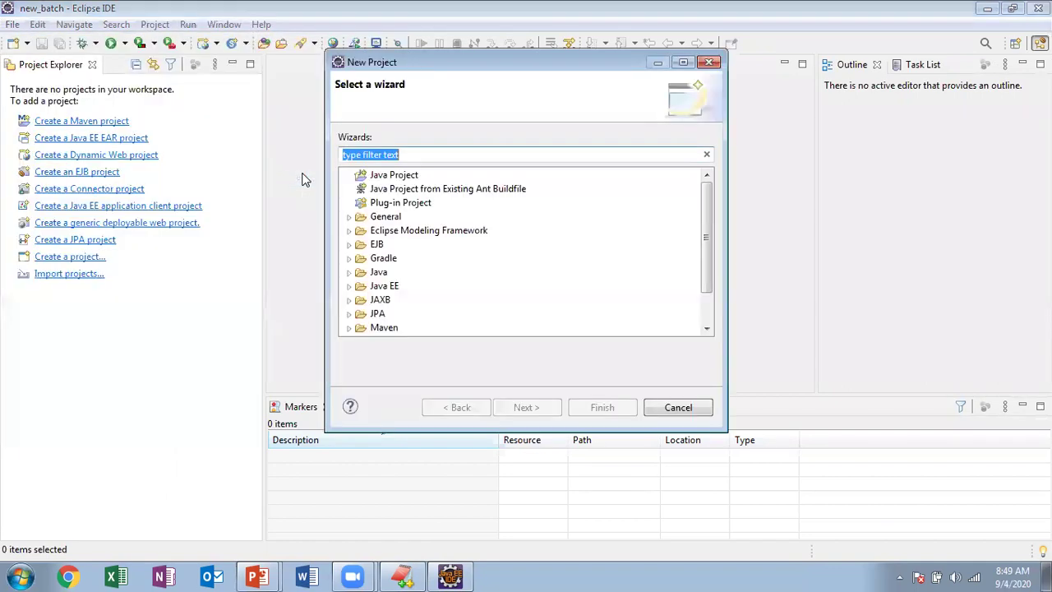
pyautogui.click(387, 176)
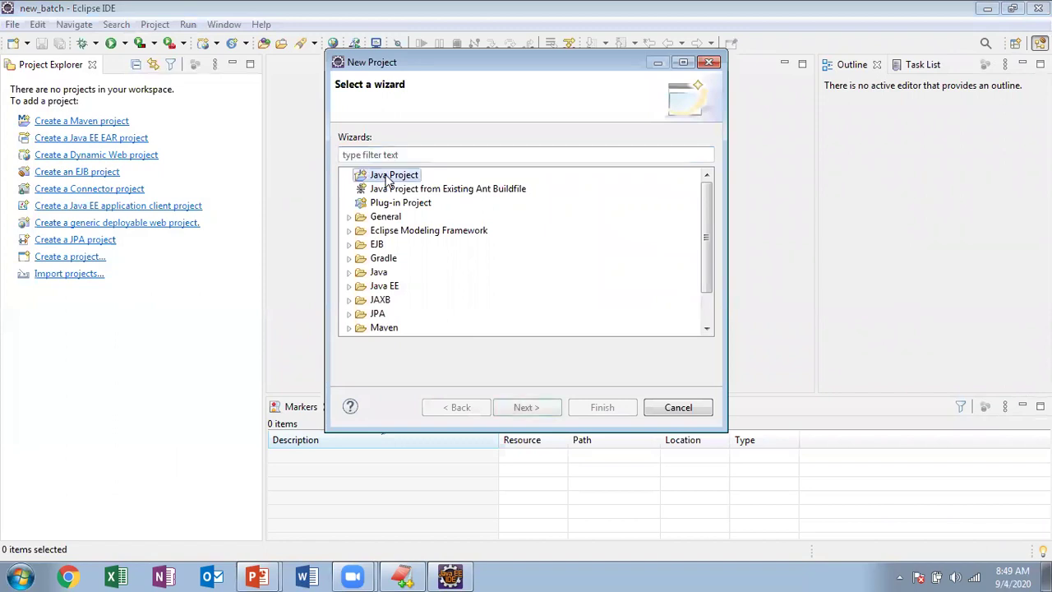
pyautogui.click(534, 409)
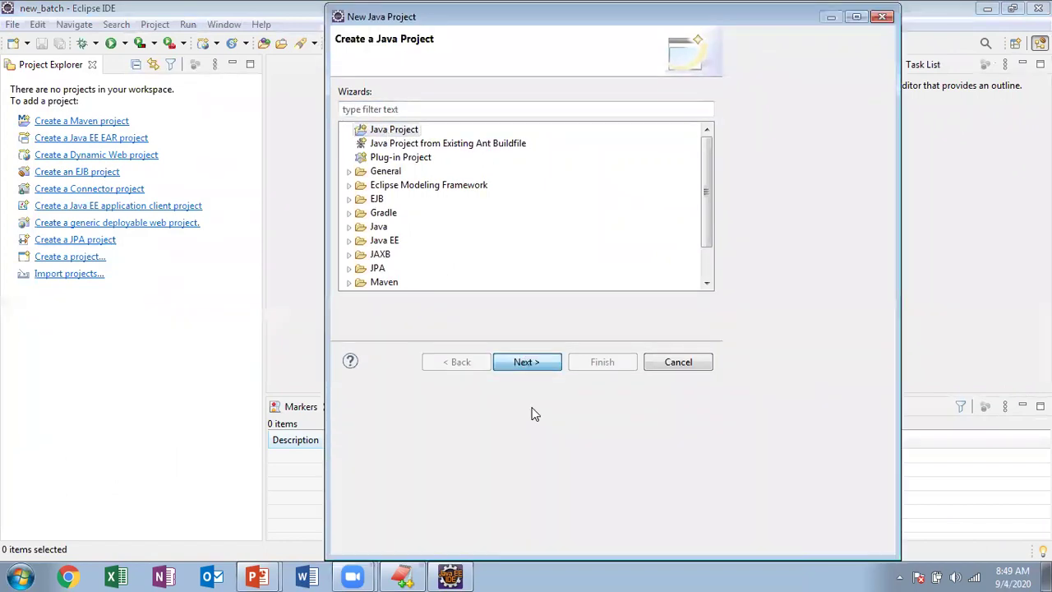
pyautogui.click(500, 101)
pyautogui.write('samp')
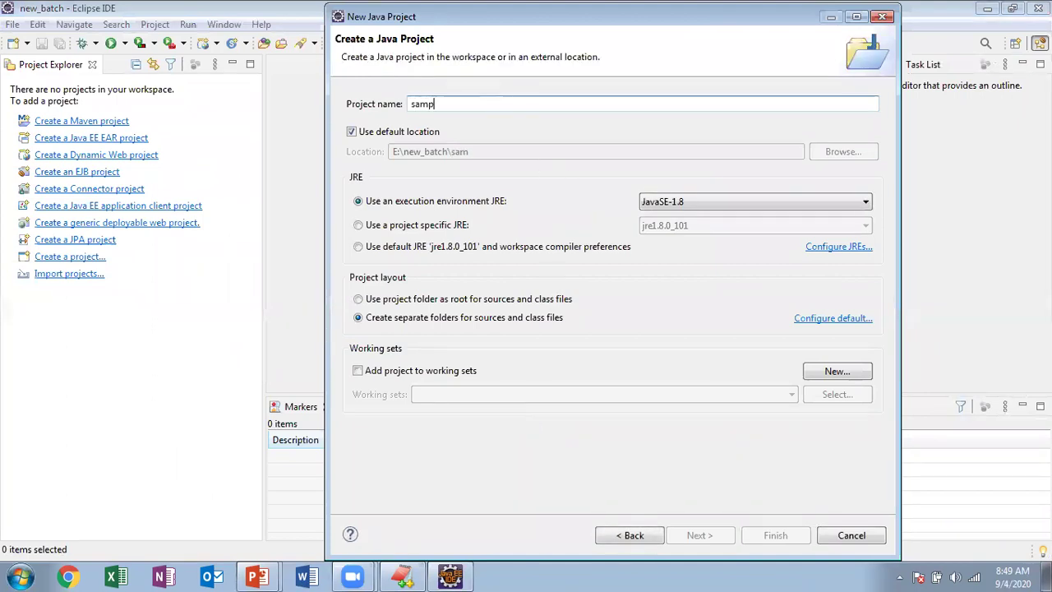
pyautogui.write('le_je')
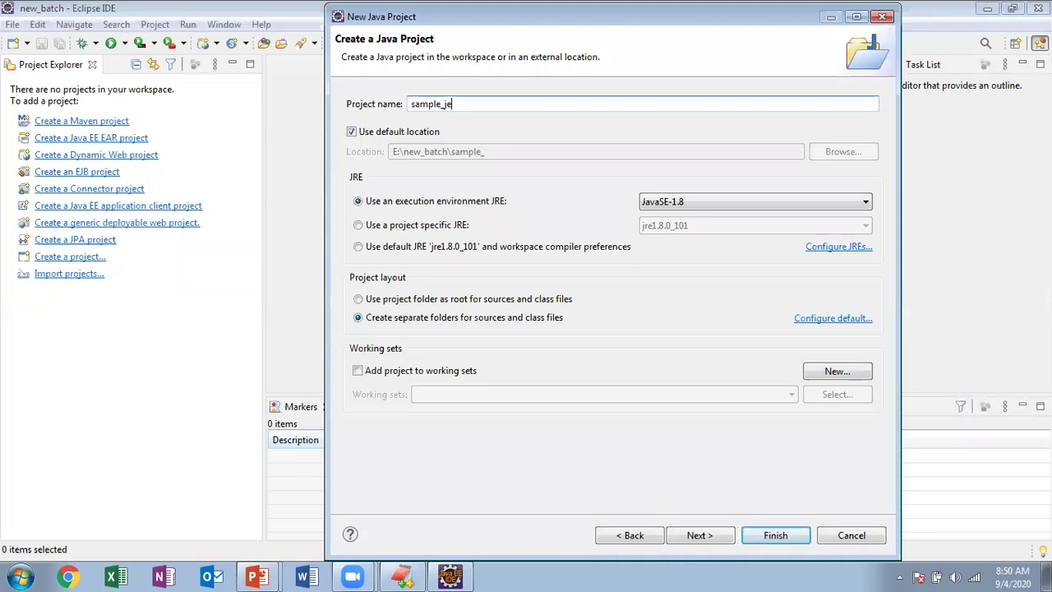
pyautogui.write('se')
pyautogui.press('Left')
pyautogui.press('Left')
pyautogui.write('2')
# Step: Finish creating the project with the default Java build settings and open the Java perspective
pyautogui.click(696, 534)
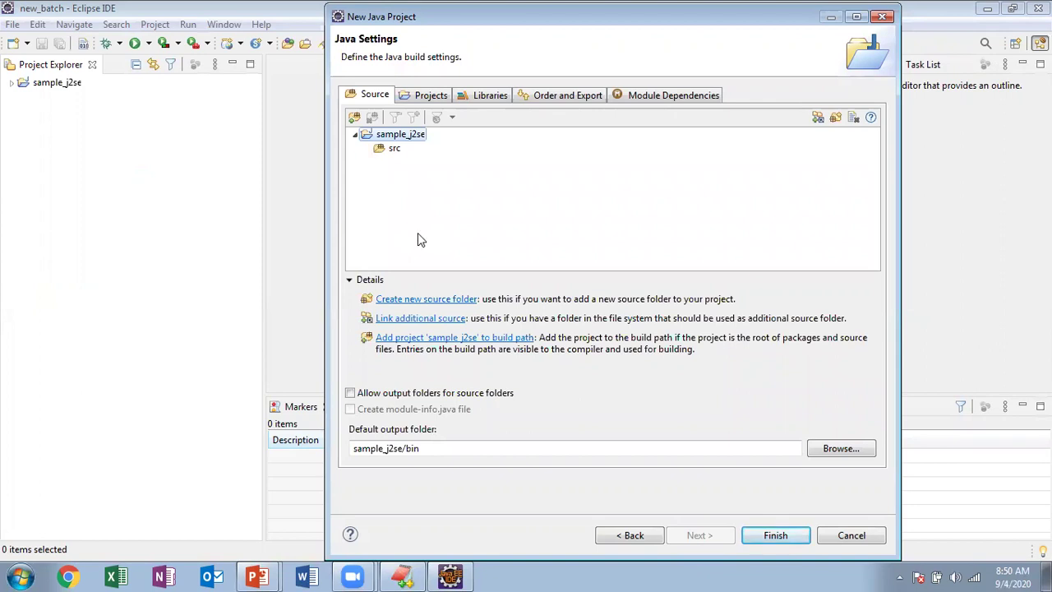
pyautogui.click(772, 535)
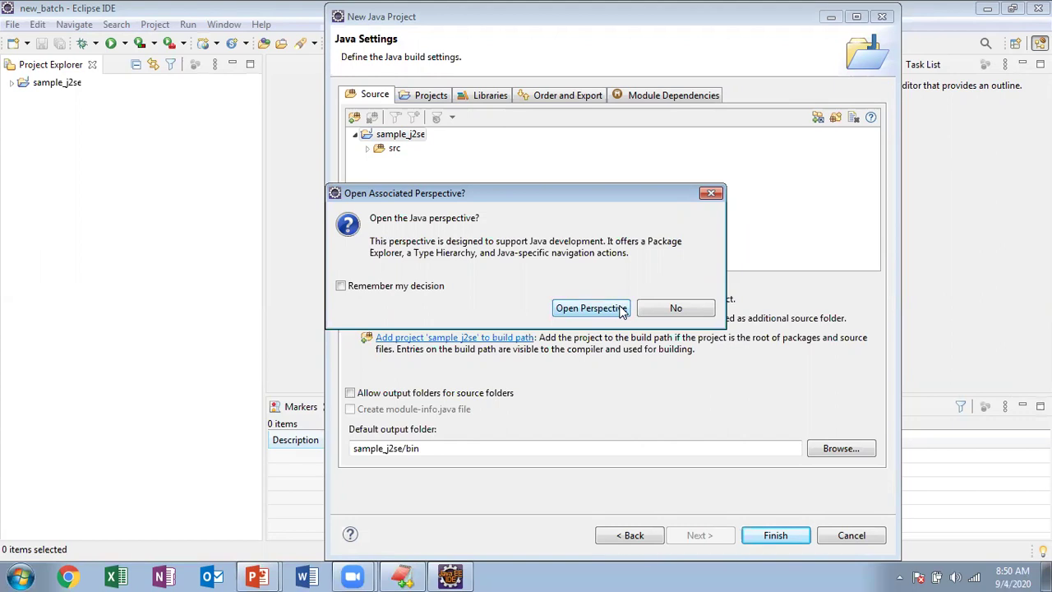
pyautogui.click(590, 308)
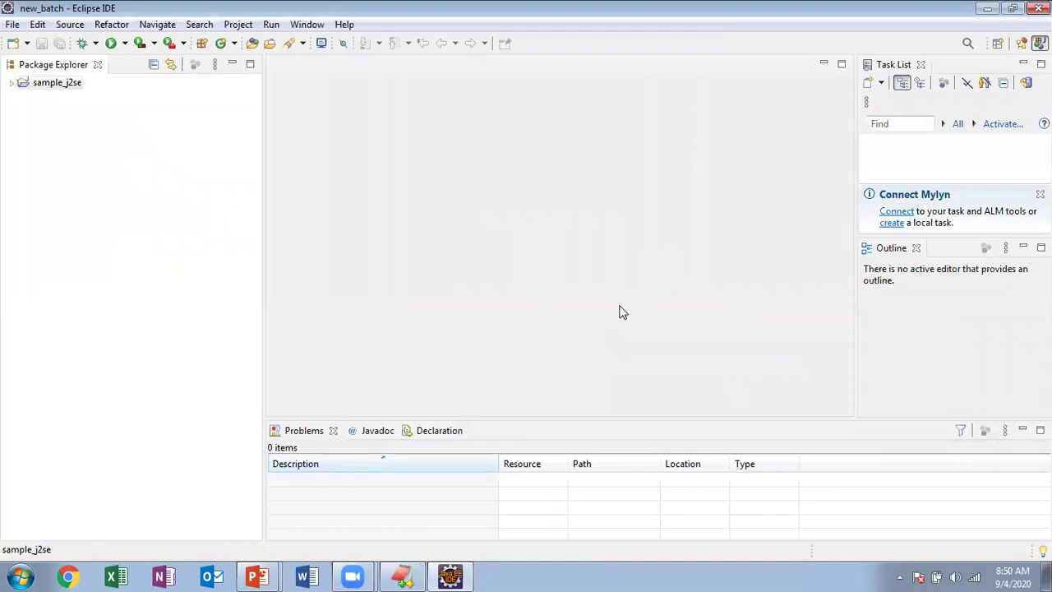
# Step: Examine the contents of the sample_j2se project, including the JRE System Library and the packages inside rt.jar
pyautogui.click(63, 176)
pyautogui.click(13, 83)
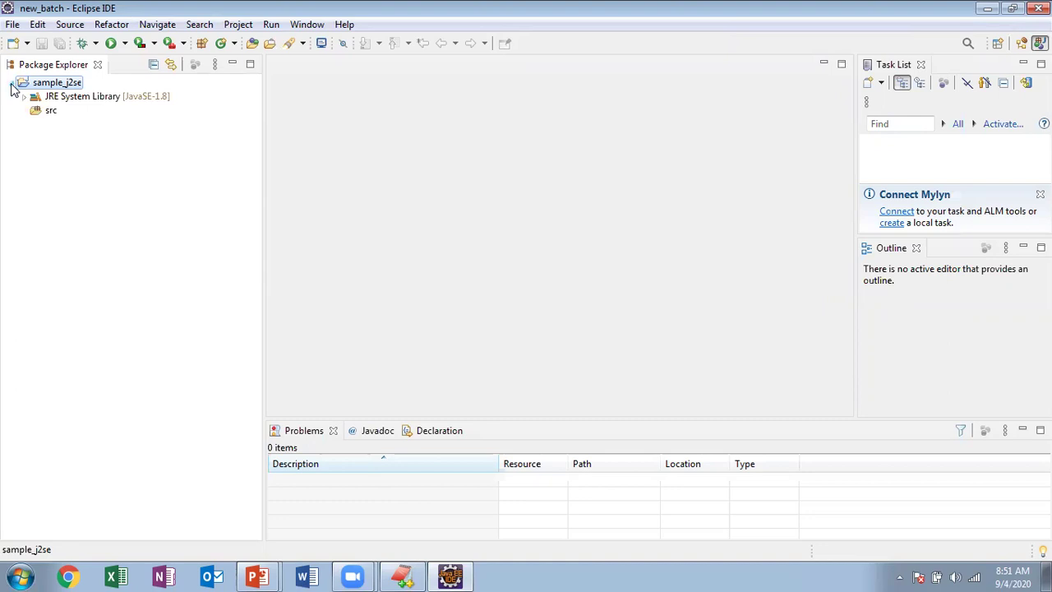
pyautogui.click(45, 112)
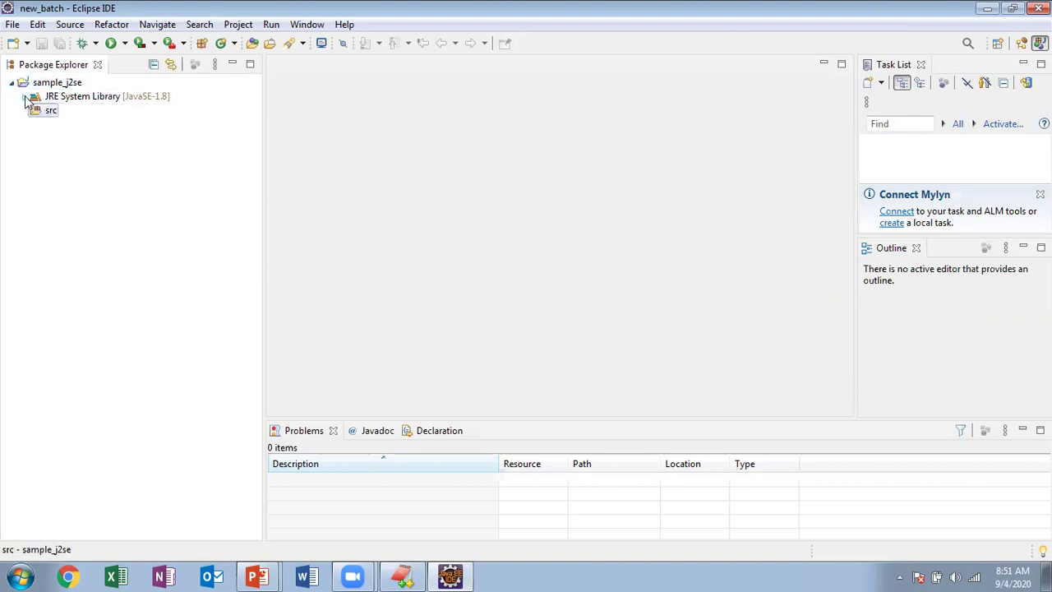
pyautogui.click(26, 97)
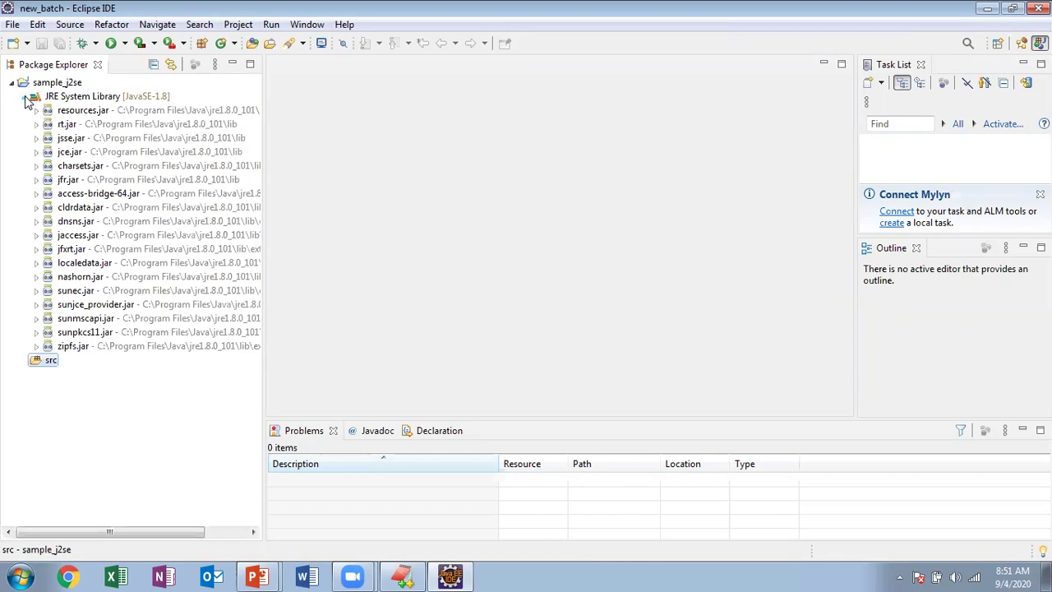
pyautogui.click(79, 125)
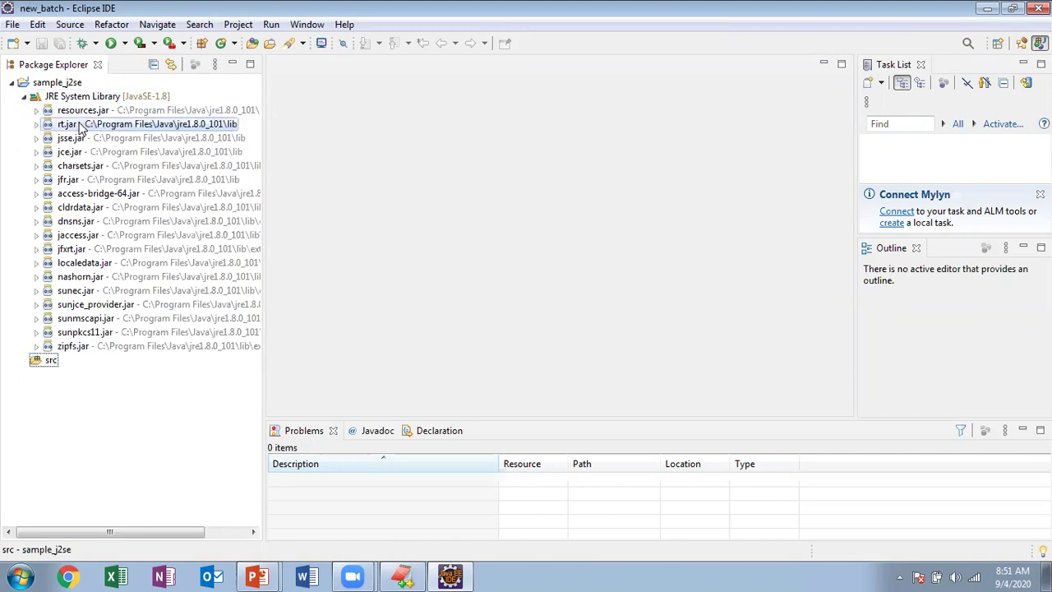
pyautogui.click(35, 124)
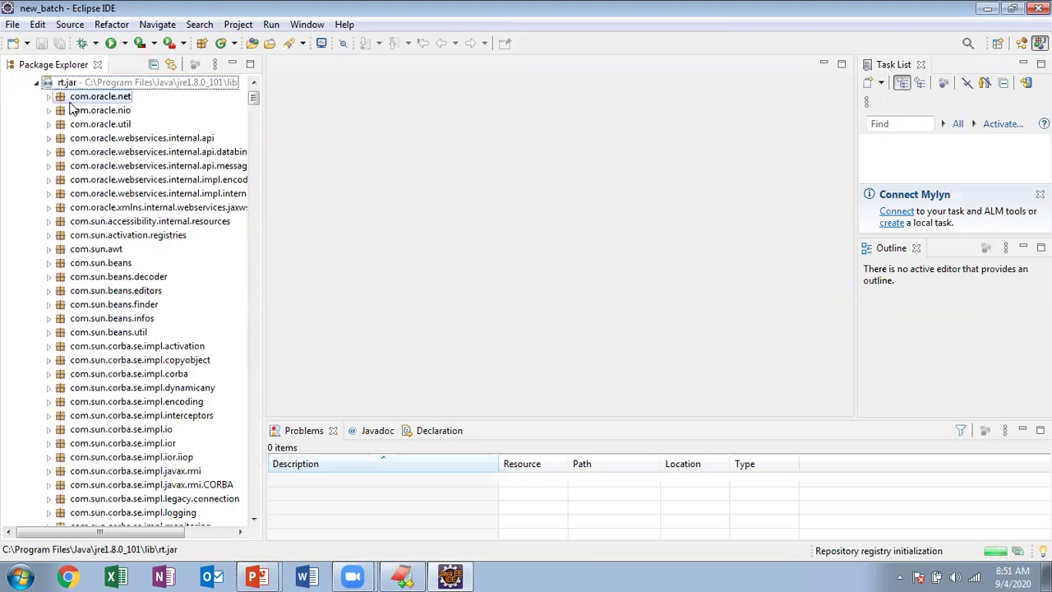
pyautogui.press('Left')
pyautogui.press('Left')
pyautogui.press('Left')
# Step: Create a package named "com.sample" in the src folder of the sample_j2se project
pyautogui.click(62, 112)
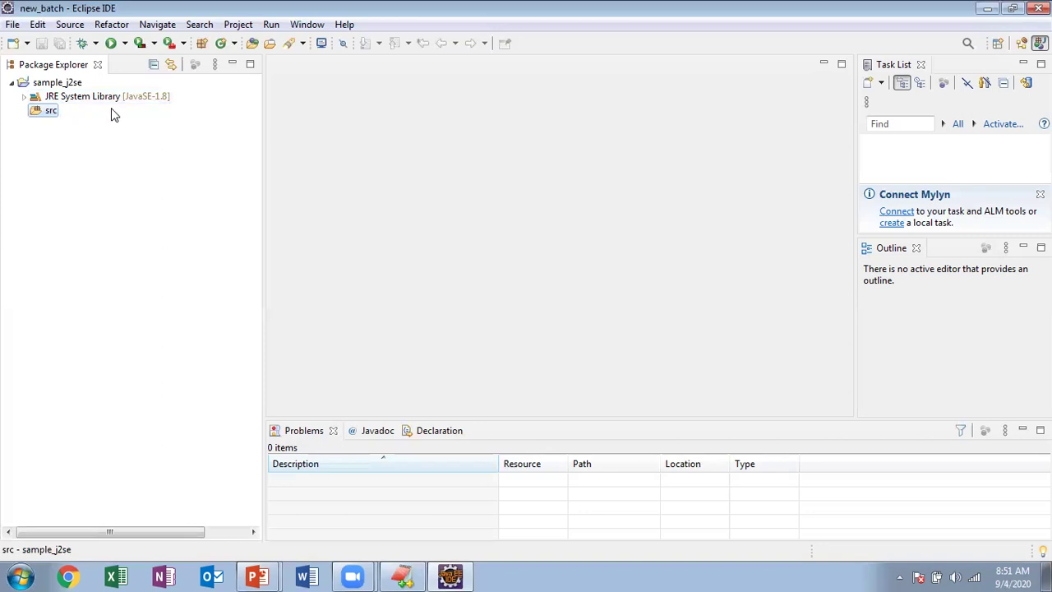
pyautogui.rightClick(54, 111)
pyautogui.moveTo(181, 86)
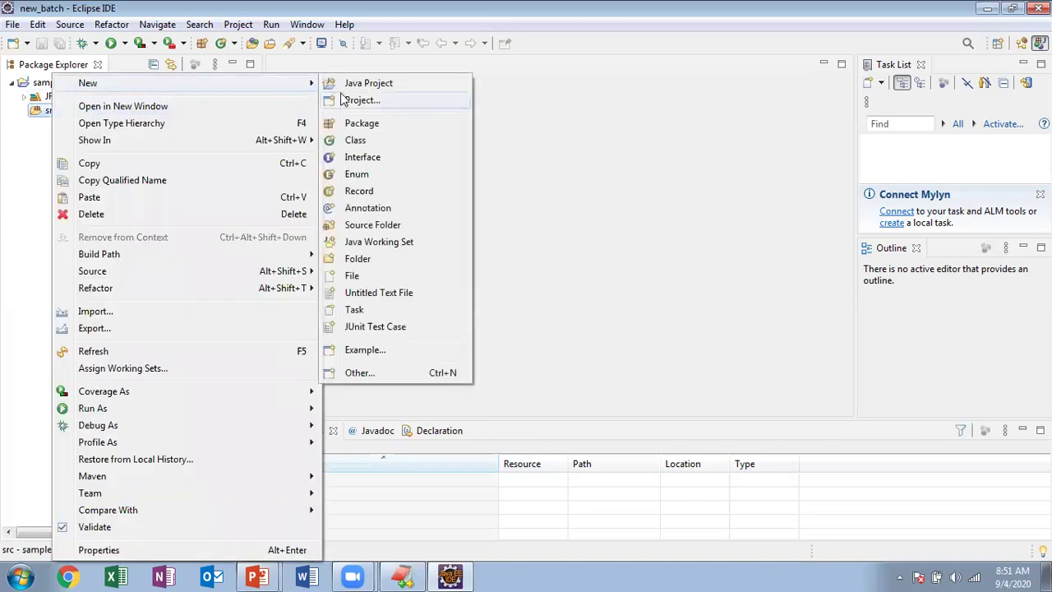
pyautogui.click(365, 125)
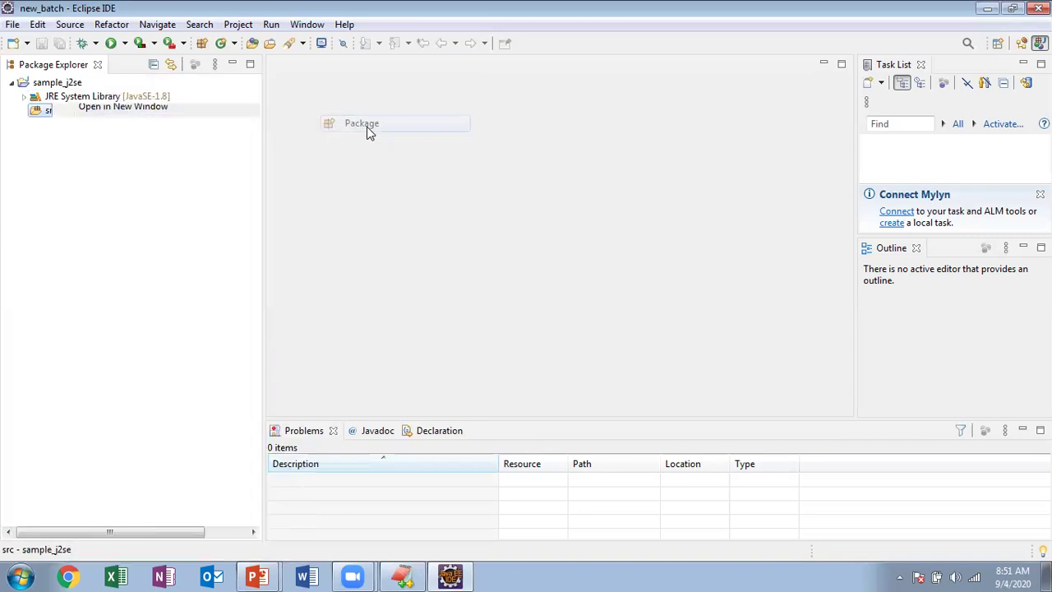
pyautogui.write('com')
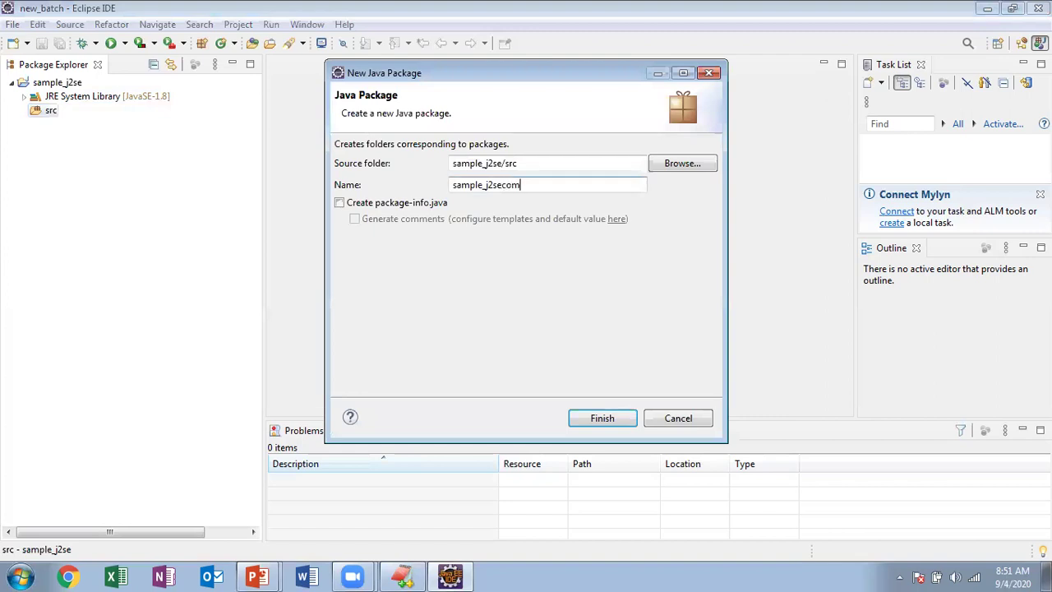
pyautogui.press('BackSpace')
pyautogui.press('BackSpace')
pyautogui.press('BackSpace')
pyautogui.press('BackSpace')
pyautogui.press('BackSpace')
pyautogui.press('BackSpace')
pyautogui.press('BackSpace')
pyautogui.press('BackSpace')
pyautogui.press('BackSpace')
pyautogui.press('BackSpace')
pyautogui.press('BackSpace')
pyautogui.press('BackSpace')
pyautogui.press('BackSpace')
pyautogui.press('BackSpace')
pyautogui.write('com.samp')
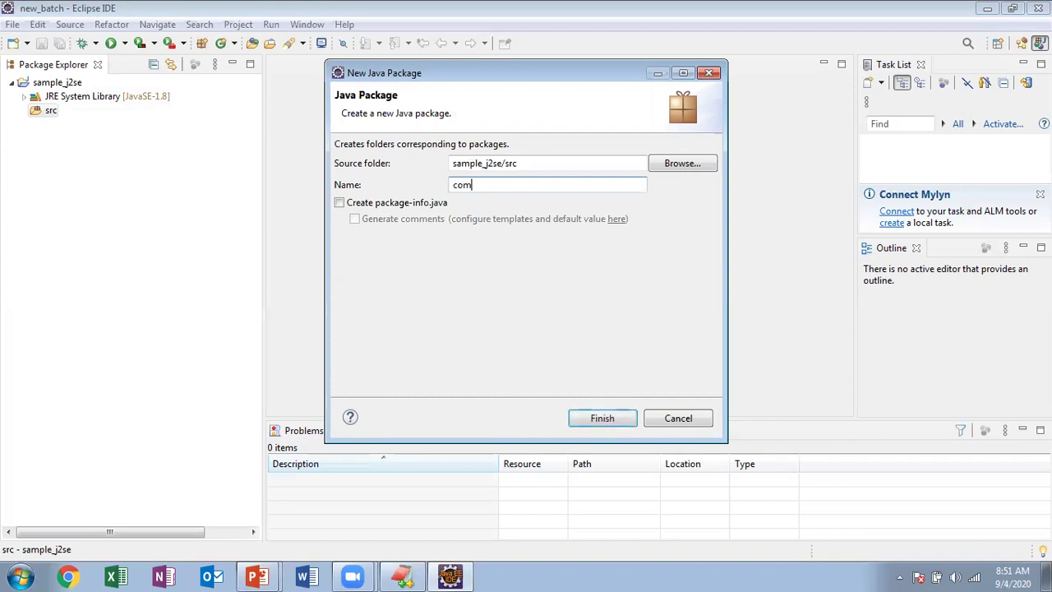
pyautogui.write('le')
pyautogui.click(622, 417)
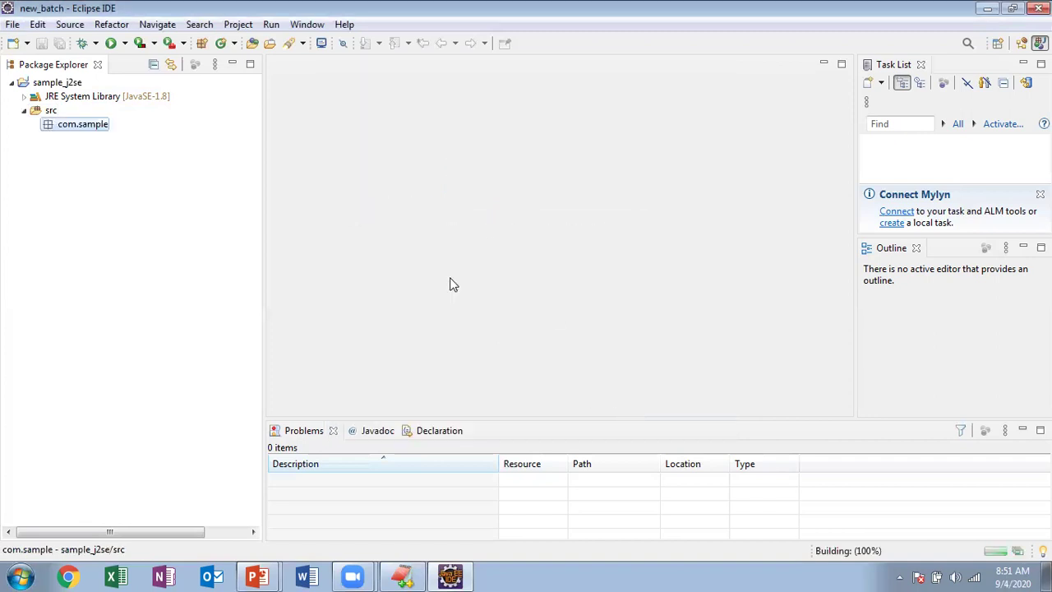
# Step: Create a public Java class named "Test" in the com.sample package
pyautogui.rightClick(90, 131)
pyautogui.moveTo(324, 99)
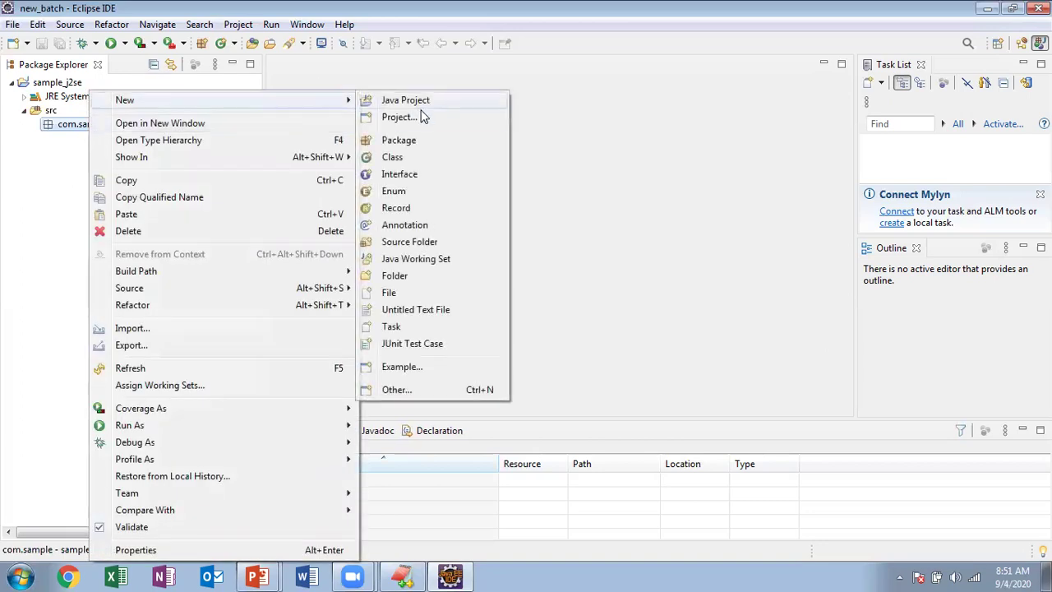
pyautogui.click(425, 159)
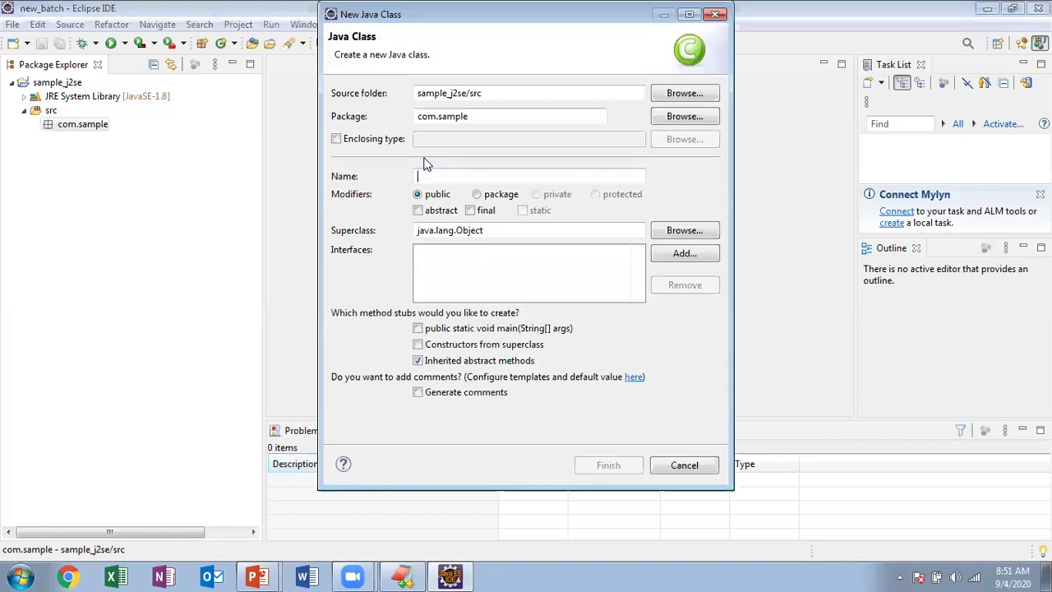
pyautogui.write('Test')
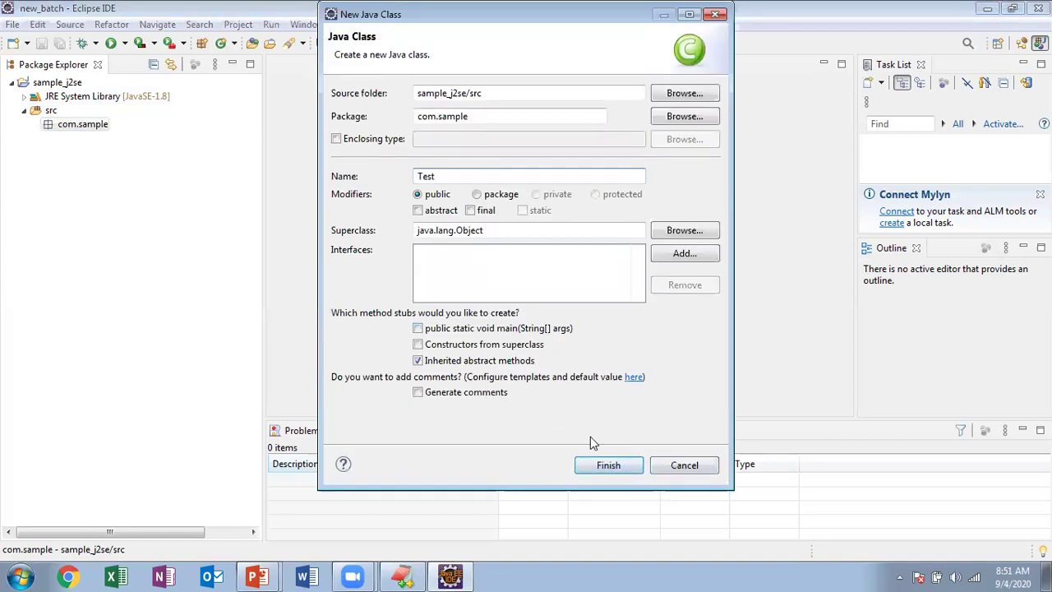
pyautogui.click(601, 464)
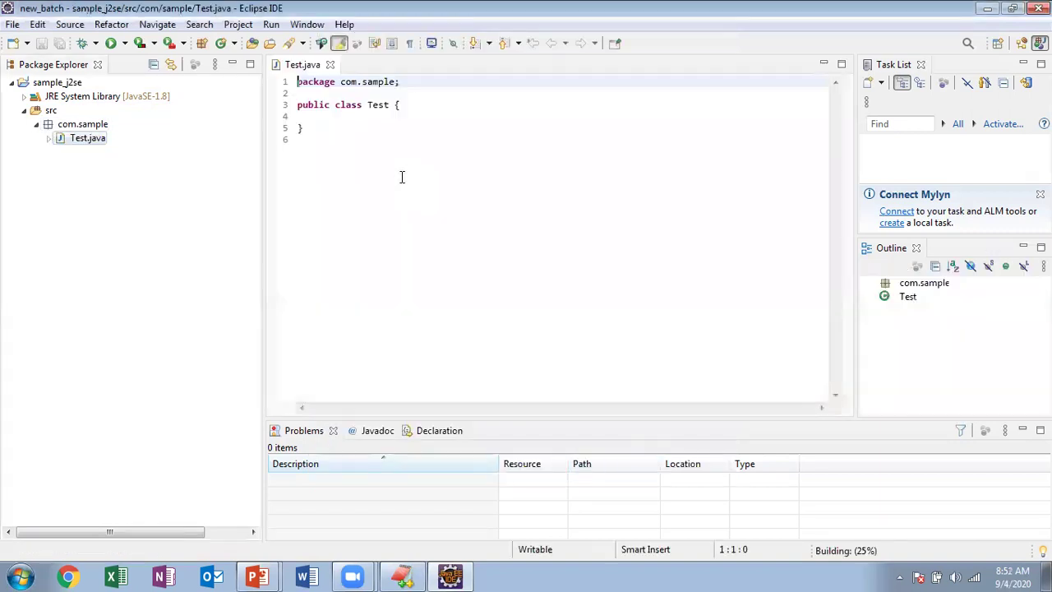
# Step: Set the basic Text Font in the Colors and Fonts preferences to Consolas Regular size 16 and apply the change
pyautogui.click(406, 115)
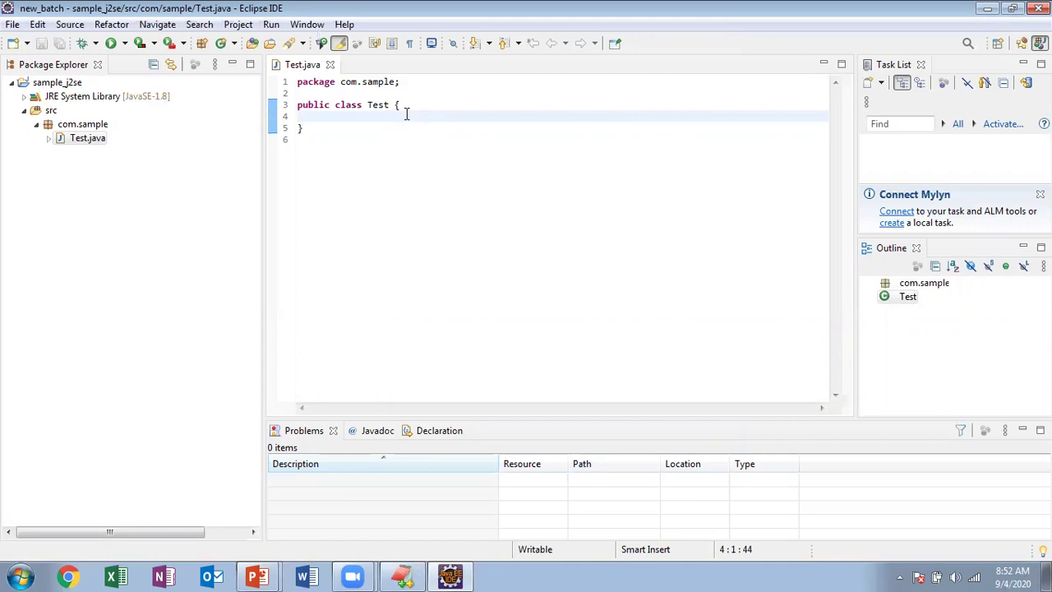
pyautogui.click(314, 29)
pyautogui.click(332, 164)
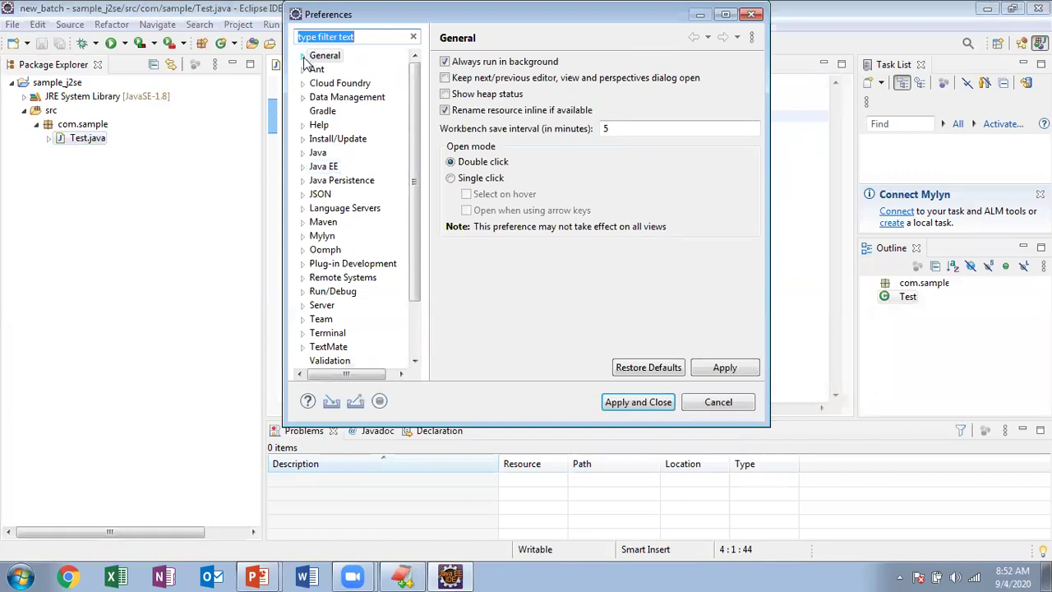
pyautogui.click(302, 56)
pyautogui.click(315, 70)
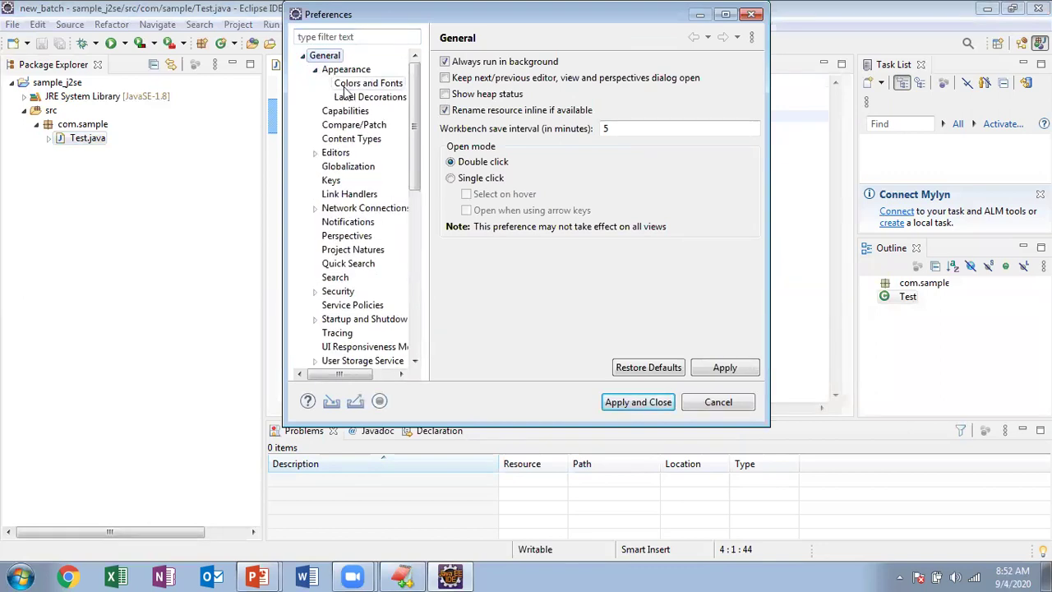
pyautogui.click(349, 85)
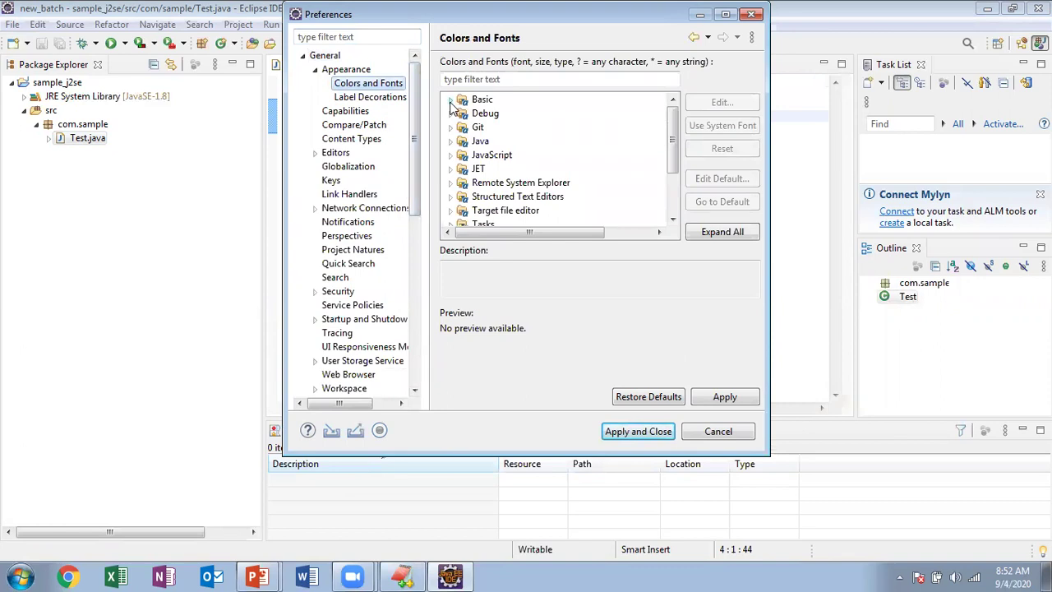
pyautogui.click(451, 101)
pyautogui.moveTo(671, 122); pyautogui.dragTo(671, 169)
pyautogui.click(515, 169)
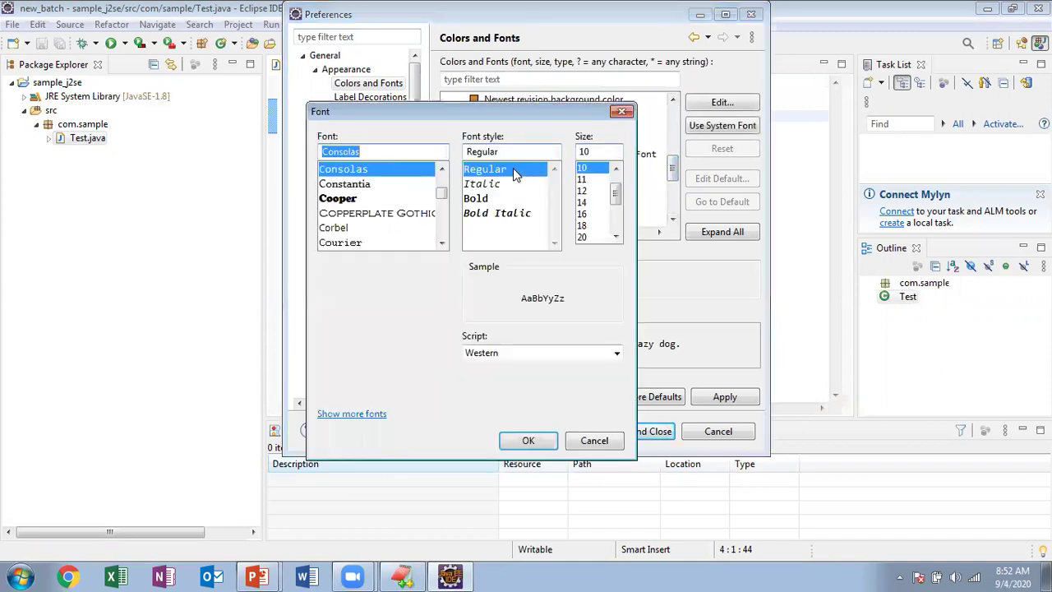
pyautogui.click(584, 216)
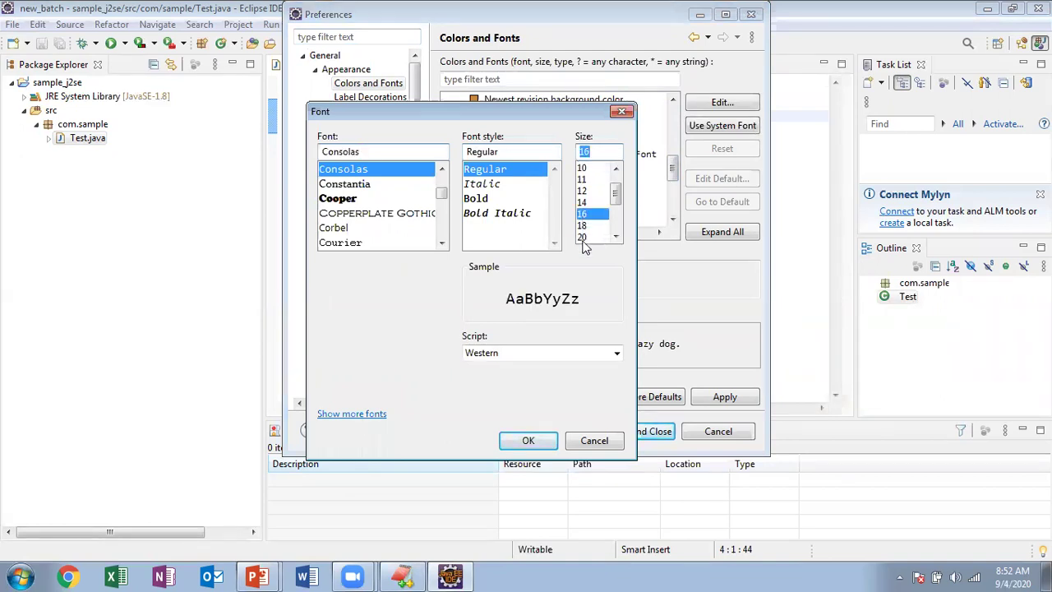
pyautogui.click(531, 440)
pyautogui.click(722, 397)
pyautogui.click(630, 437)
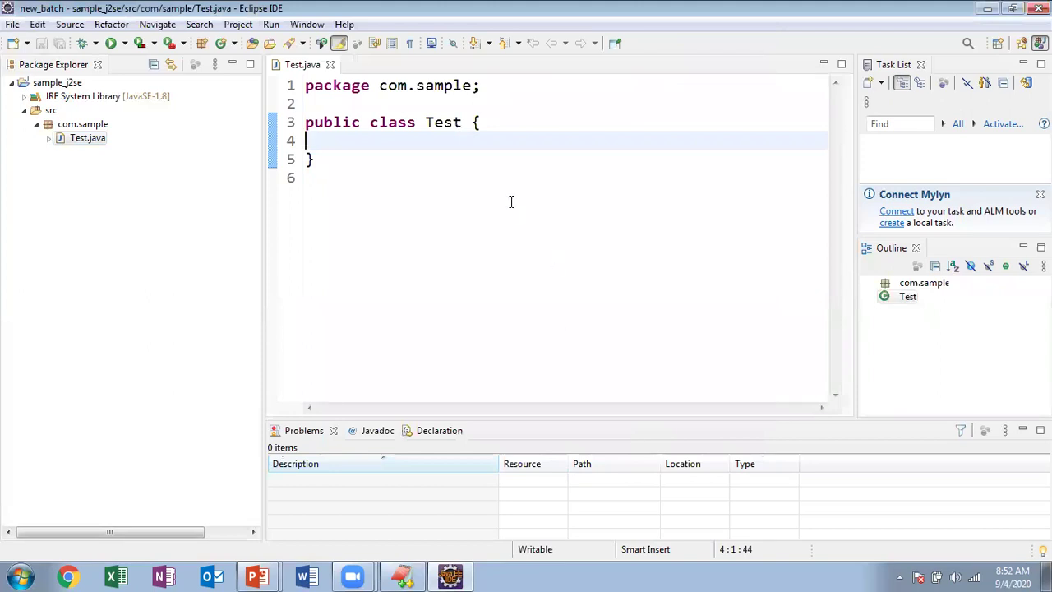
# Step: Add two blank lines inside the body of the Test class
pyautogui.press('Return')
pyautogui.press('Return')
pyautogui.press('Up')
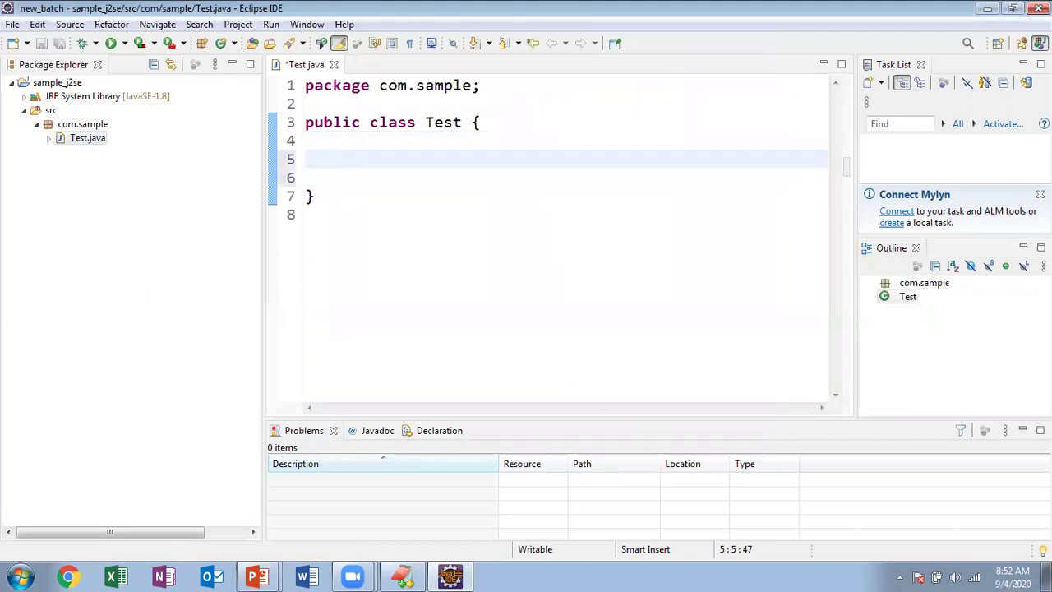
# Step: Try the main method template in the Test class body and undo the insertion
pyautogui.hotkey('ctrl', 'space')
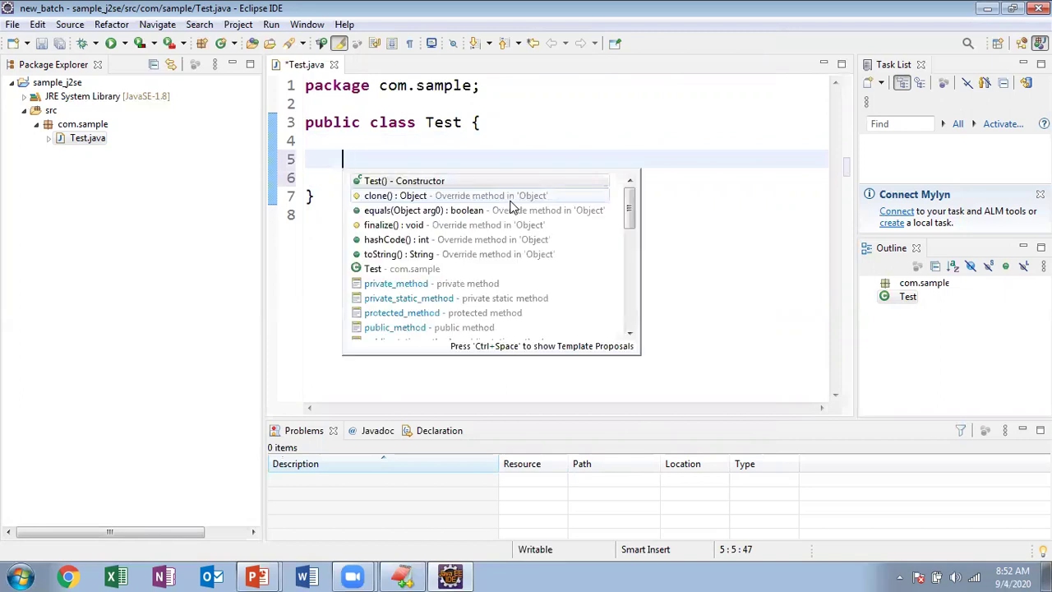
pyautogui.write('ma')
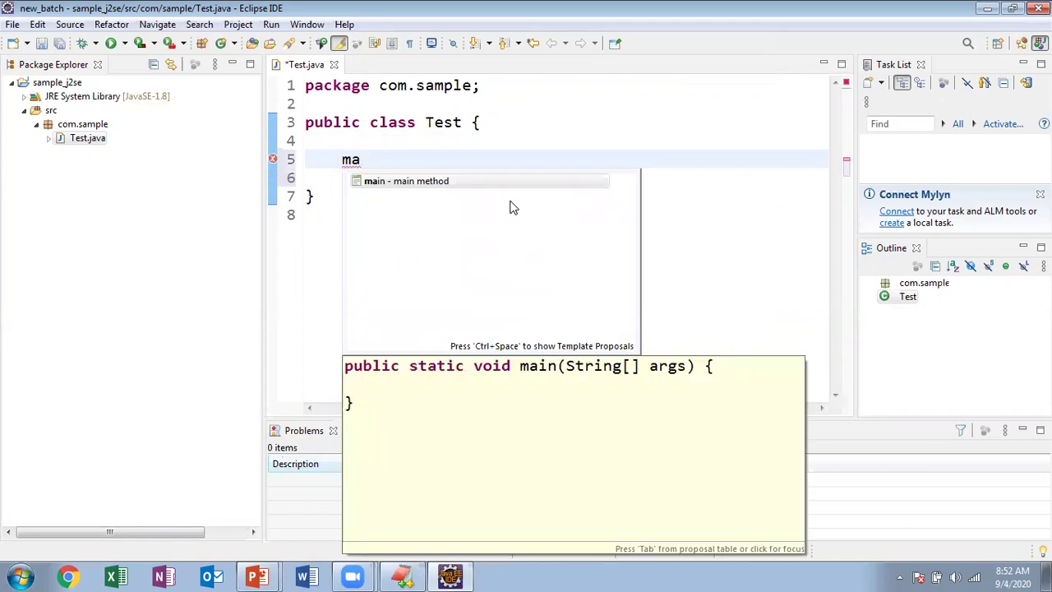
pyautogui.press('Return')
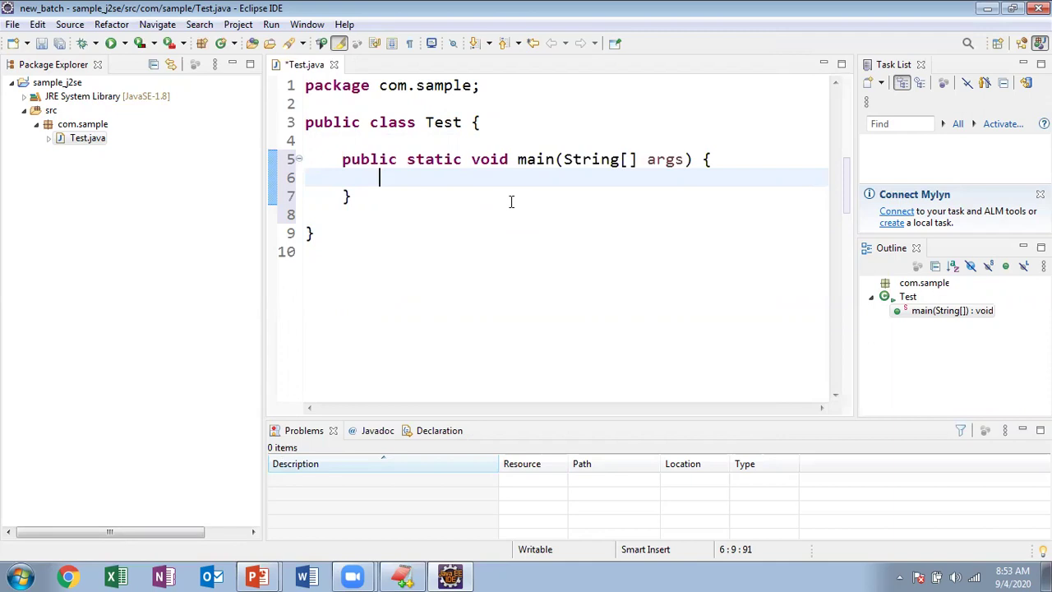
pyautogui.hotkey('ctrl', 'z')
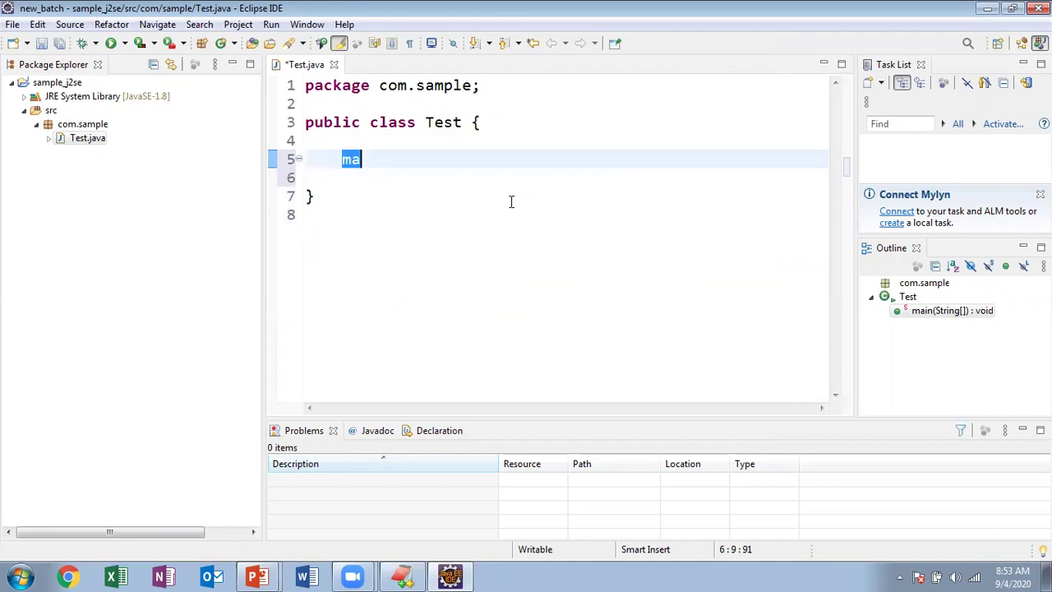
pyautogui.hotkey('ctrl', 'z')
pyautogui.write('ma')
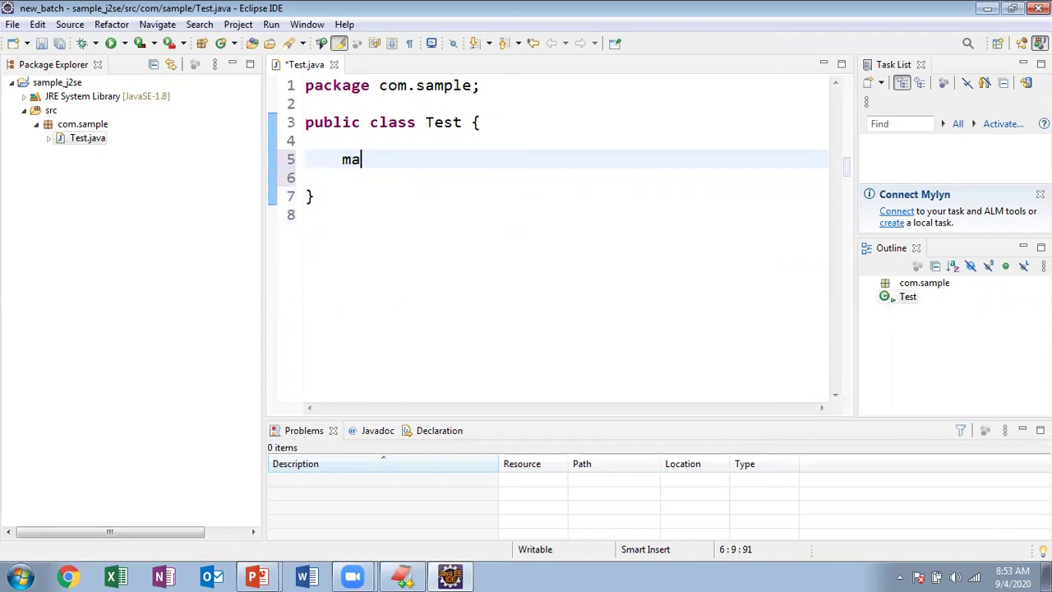
pyautogui.press('BackSpace')
pyautogui.press('BackSpace')
# Step: Insert a main method into the Test class through content assist with "ma" and save Test.java
pyautogui.hotkey('ctrl', 'space')
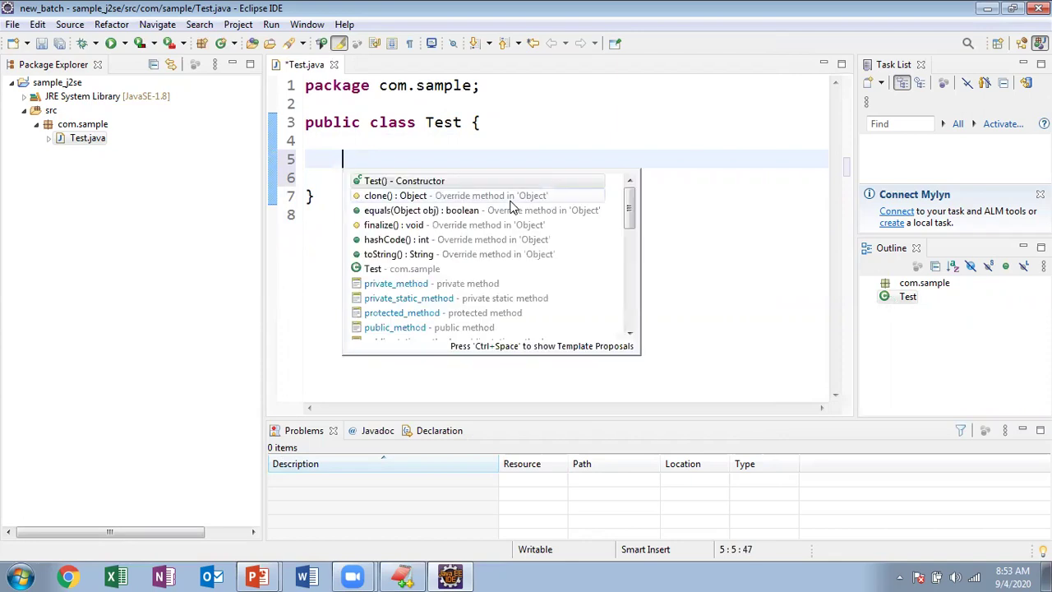
pyautogui.write('ma')
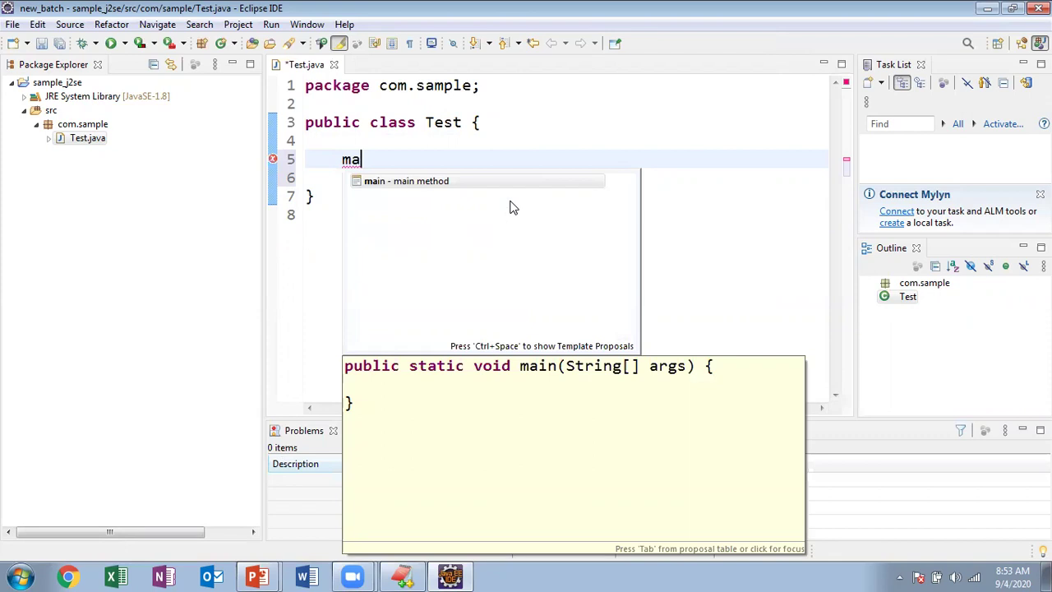
pyautogui.press('Return')
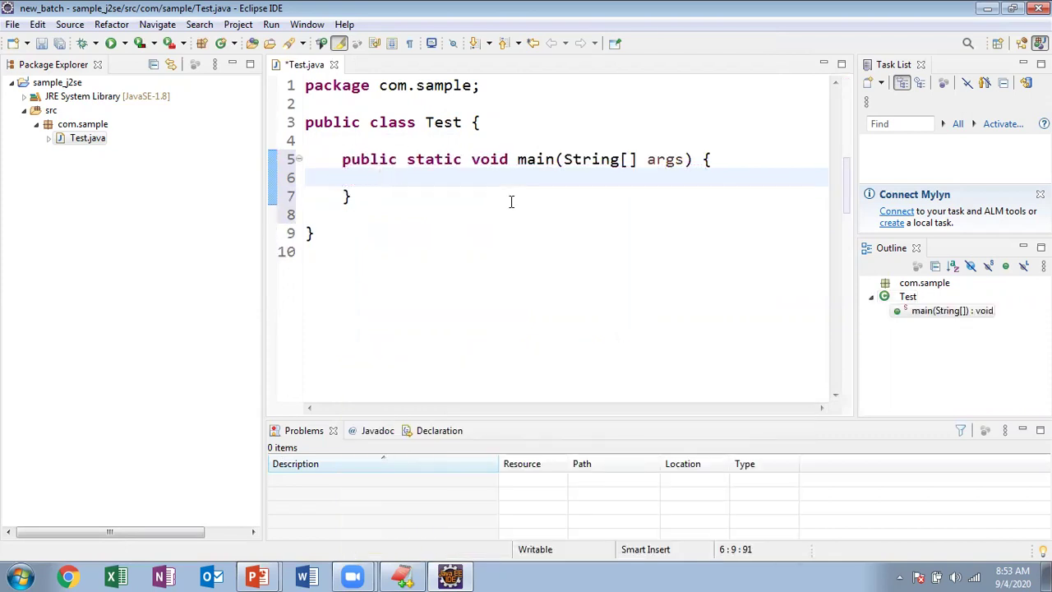
pyautogui.hotkey('ctrl', 's')
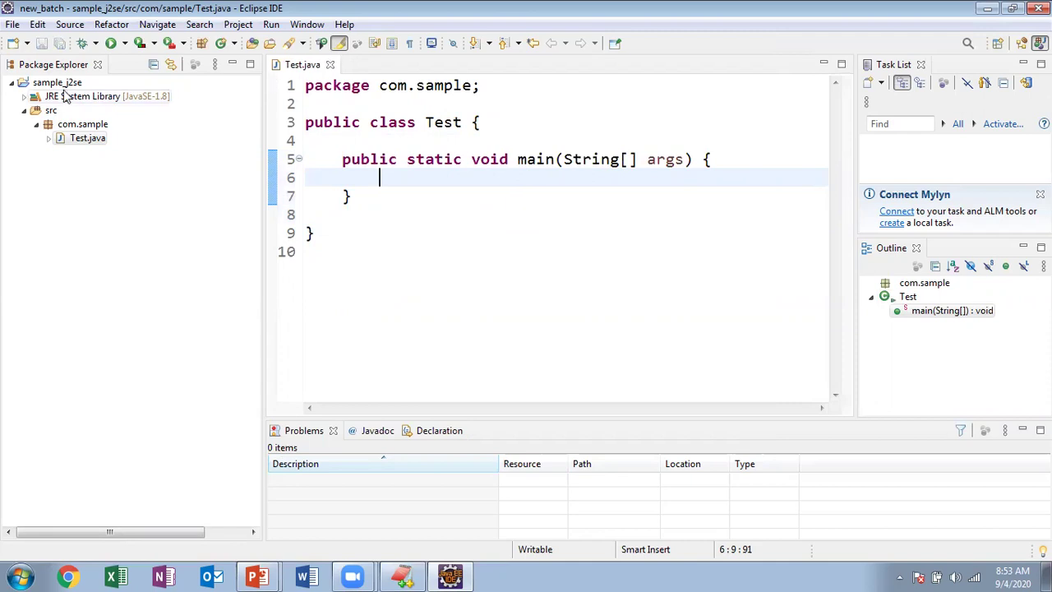
# Step: Check the sample_j2se project's location in its properties and browse its disk folder down to src\com\sample
pyautogui.click(62, 86)
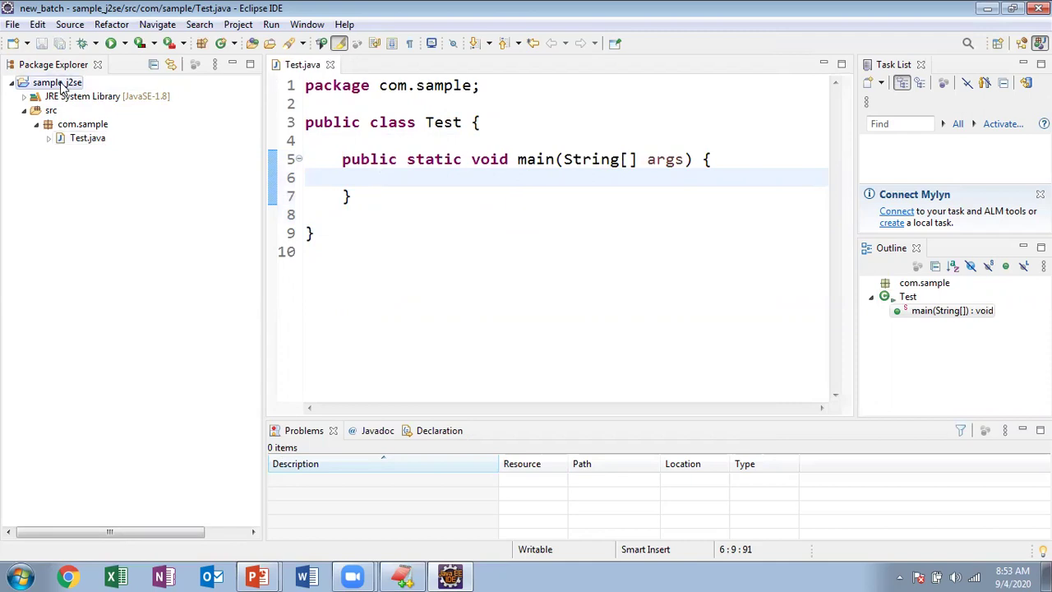
pyautogui.rightClick(62, 86)
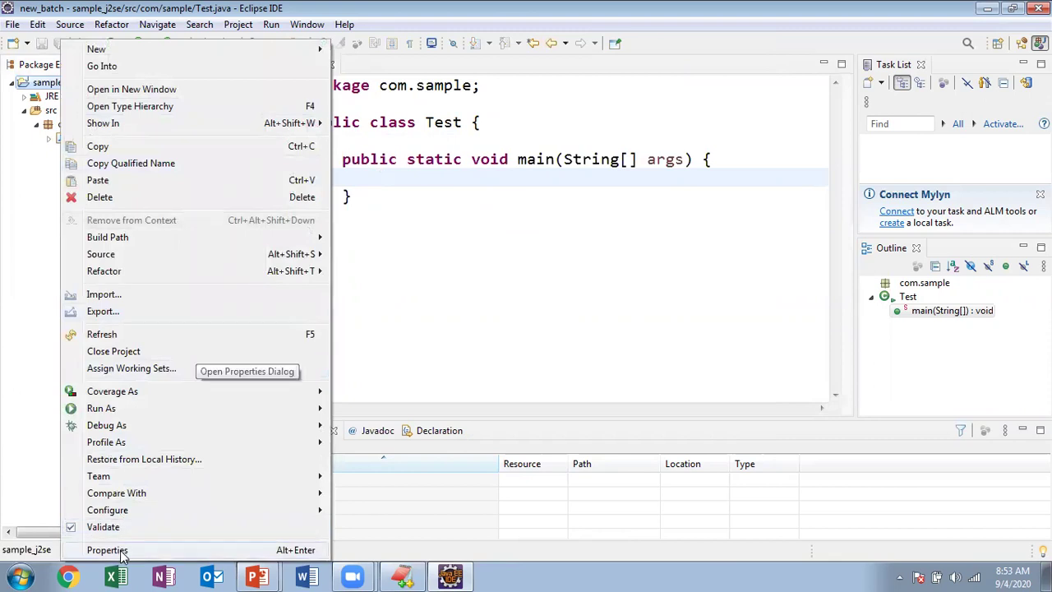
pyautogui.click(122, 555)
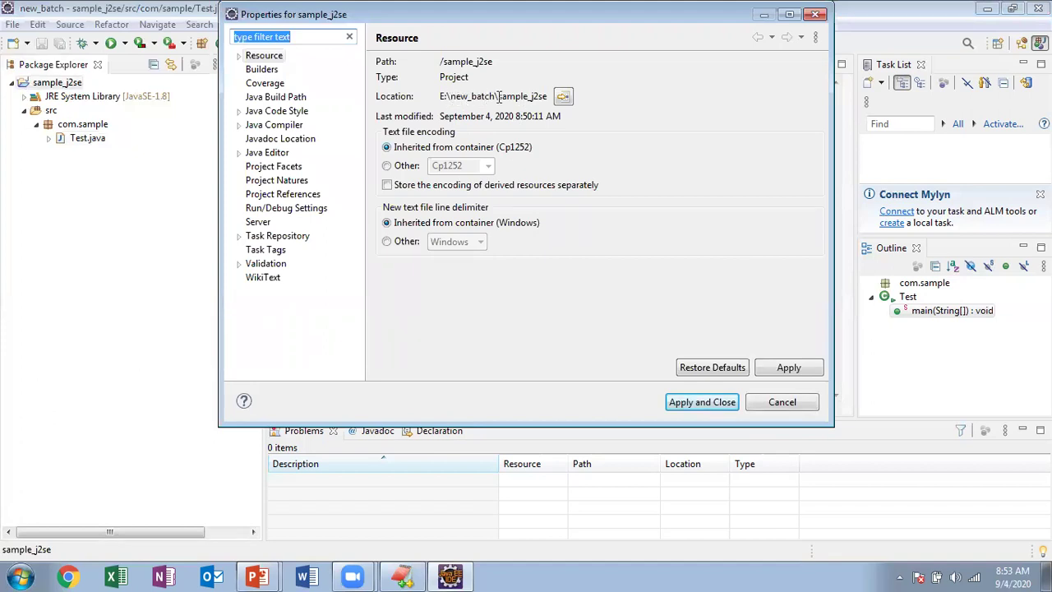
pyautogui.click(564, 97)
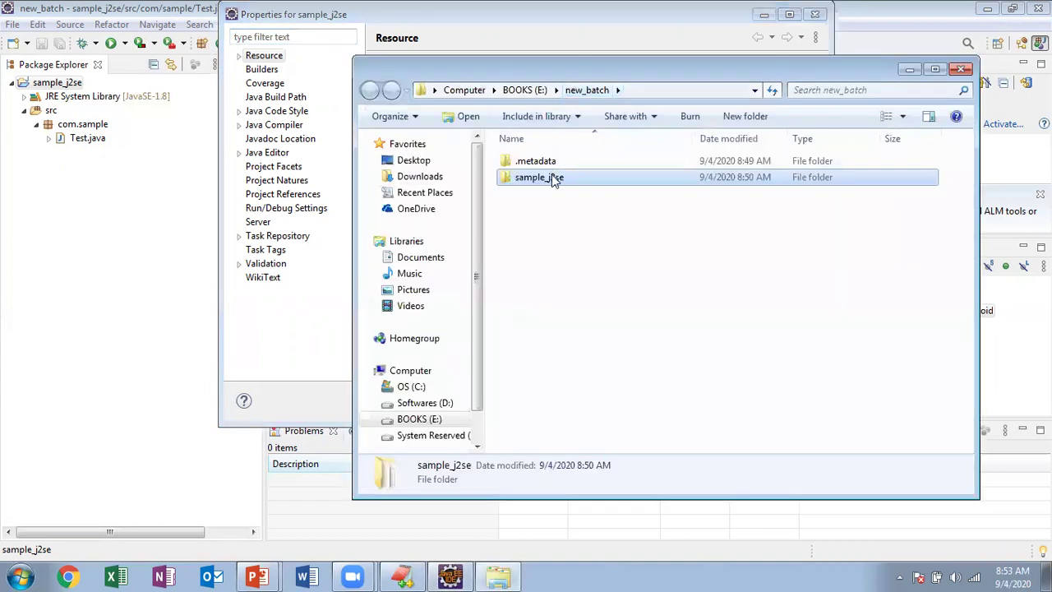
pyautogui.doubleClick(553, 178)
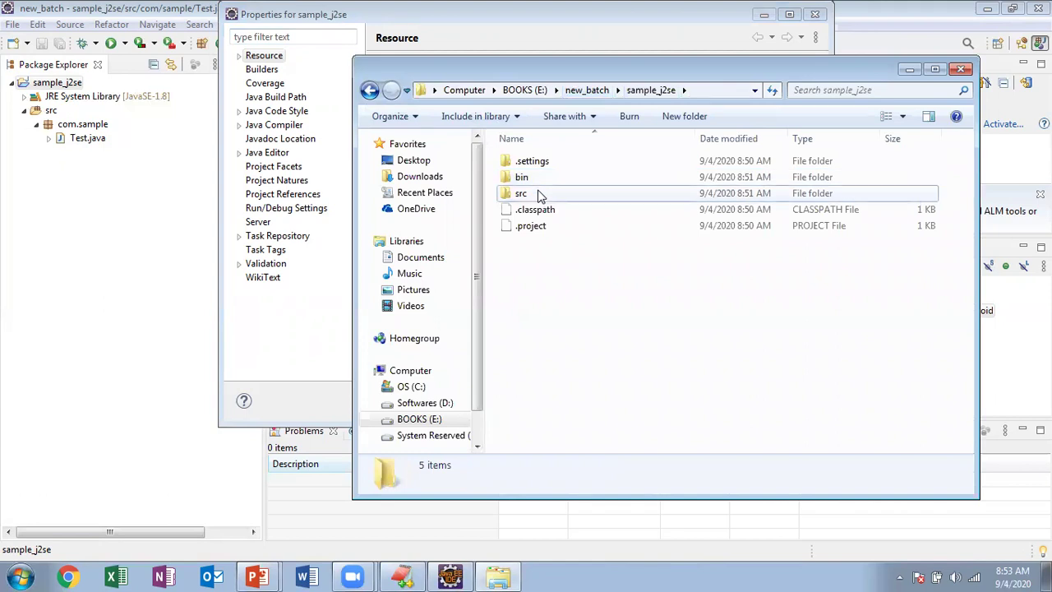
pyautogui.doubleClick(540, 194)
pyautogui.doubleClick(538, 168)
pyautogui.doubleClick(539, 168)
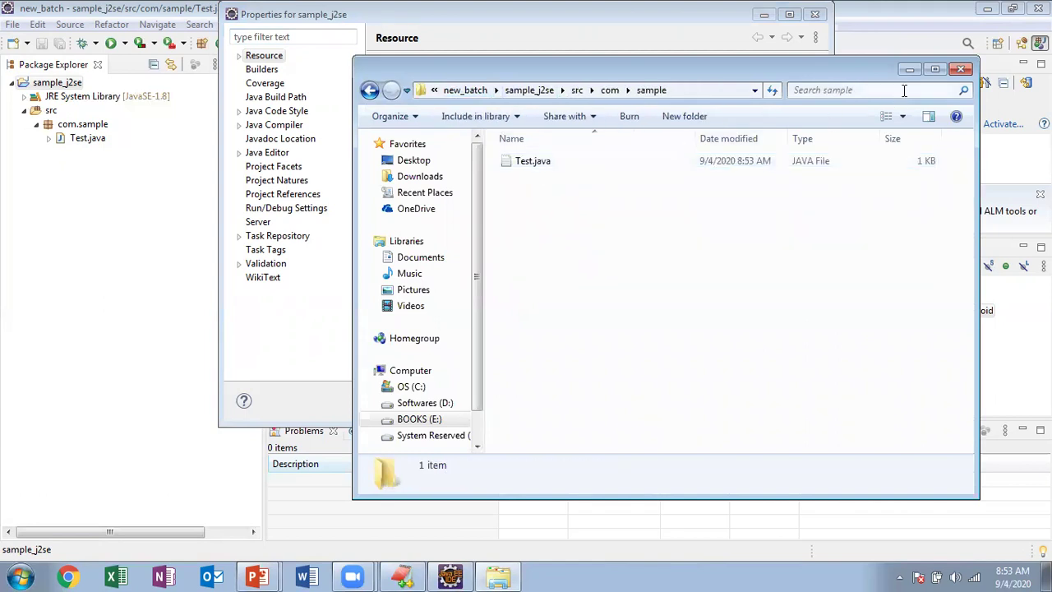
pyautogui.click(962, 70)
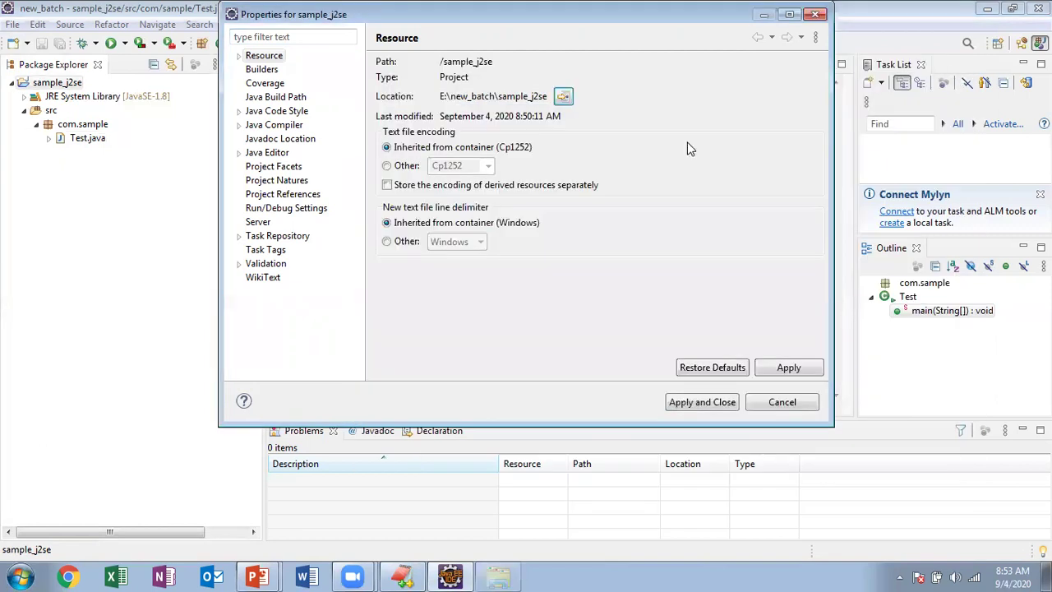
pyautogui.click(783, 400)
# Step: Switch to the recent workspace eclipse_web_workspace and place the cursor in the ArrayListExample.java editor
pyautogui.click(13, 25)
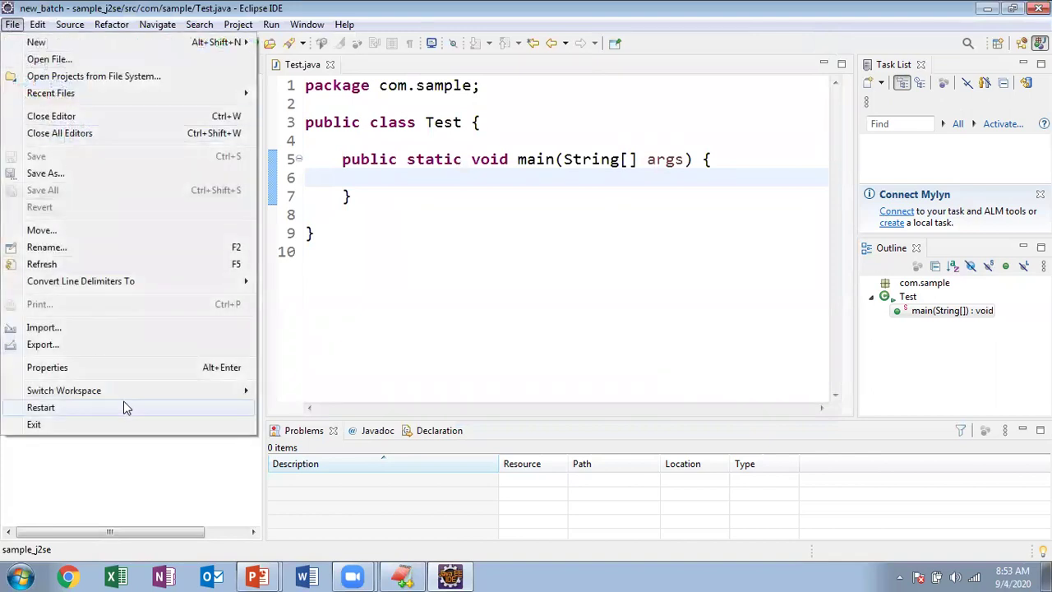
pyautogui.moveTo(236, 395)
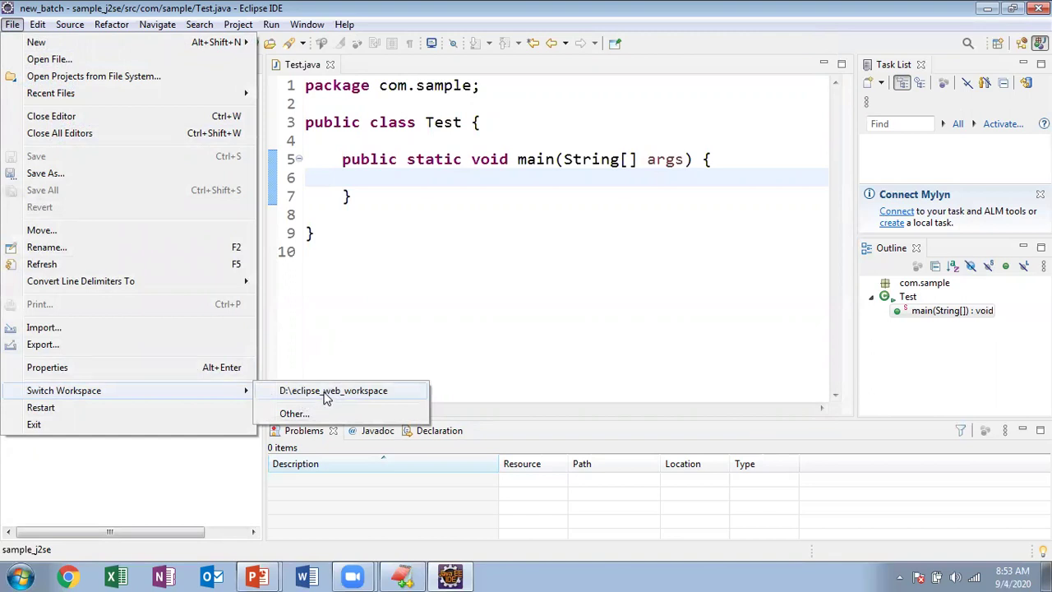
pyautogui.click(297, 413)
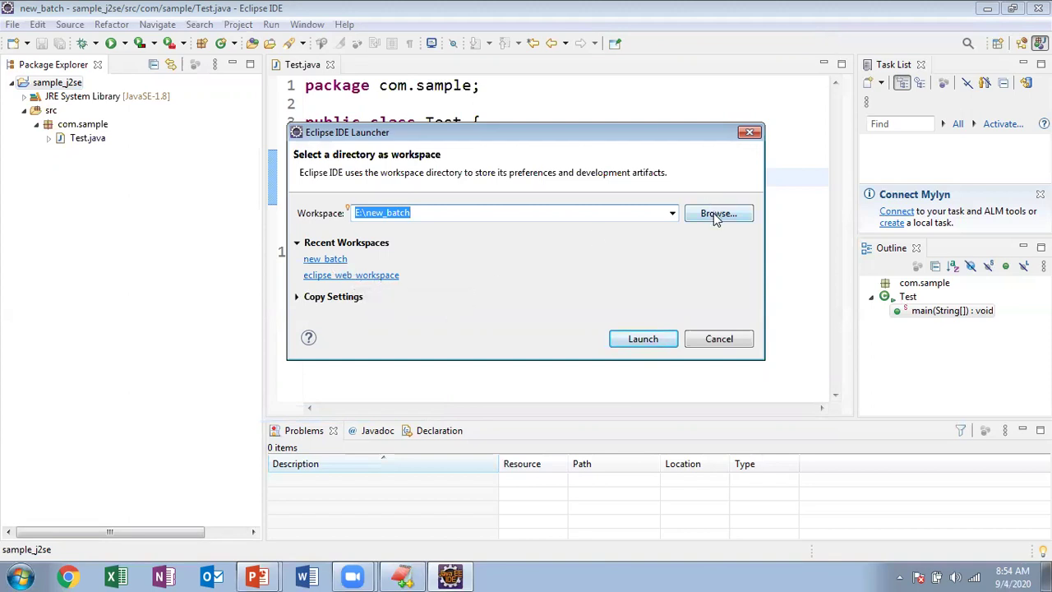
pyautogui.click(352, 277)
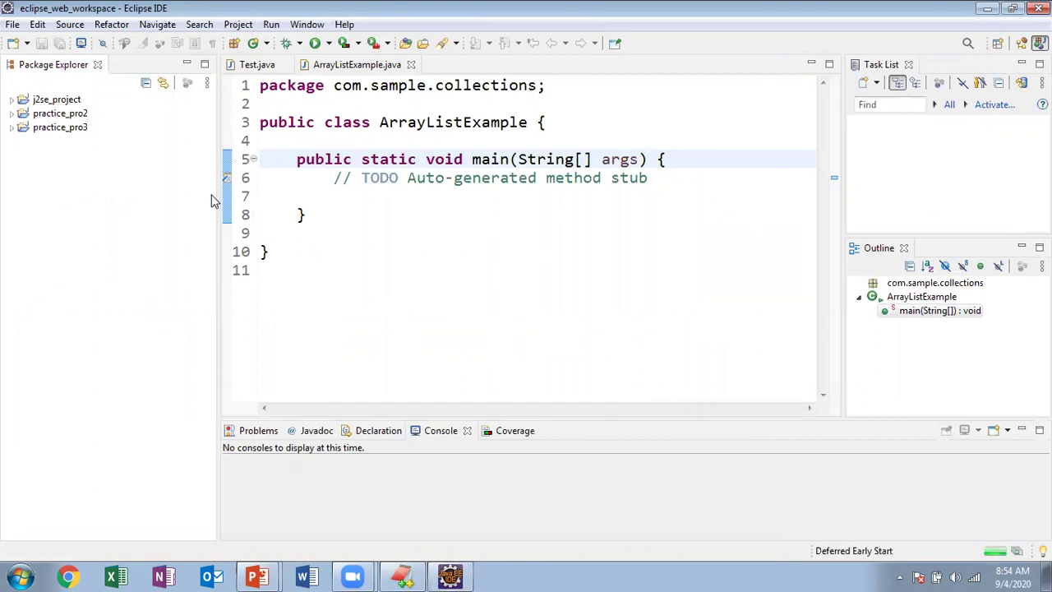
pyautogui.click(361, 179)
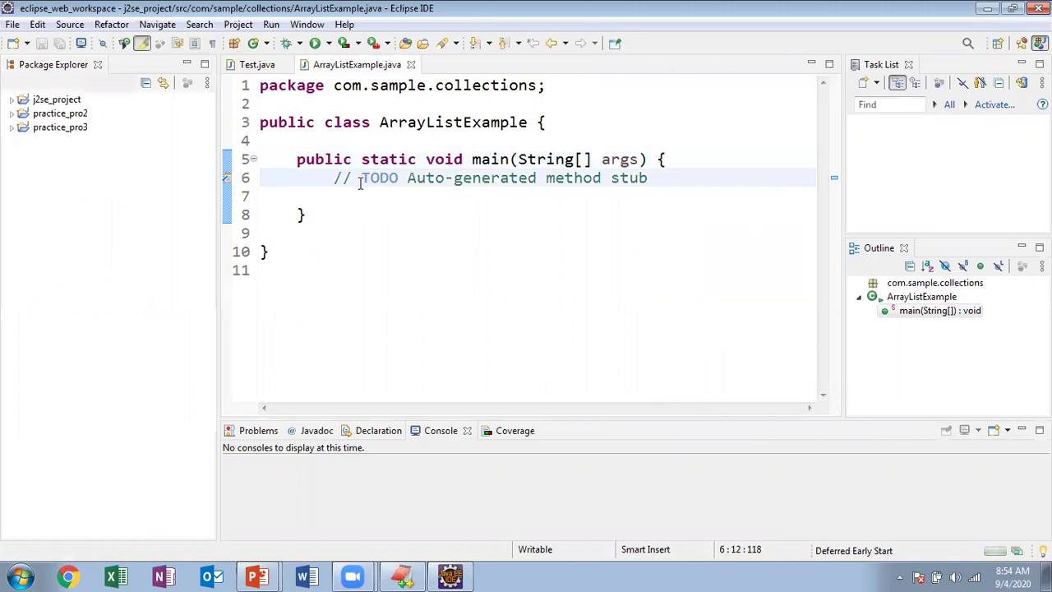
# Step: Switch to EditPlus and review the notes on the Eclipse project location and choosing another workspace
pyautogui.click(405, 575)
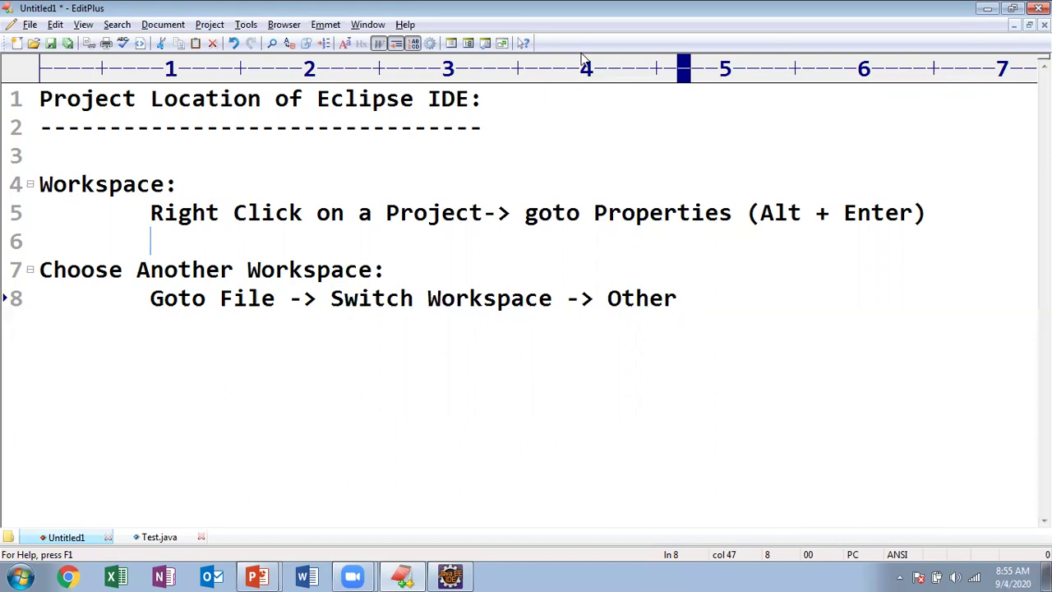
pyautogui.click(745, 119)
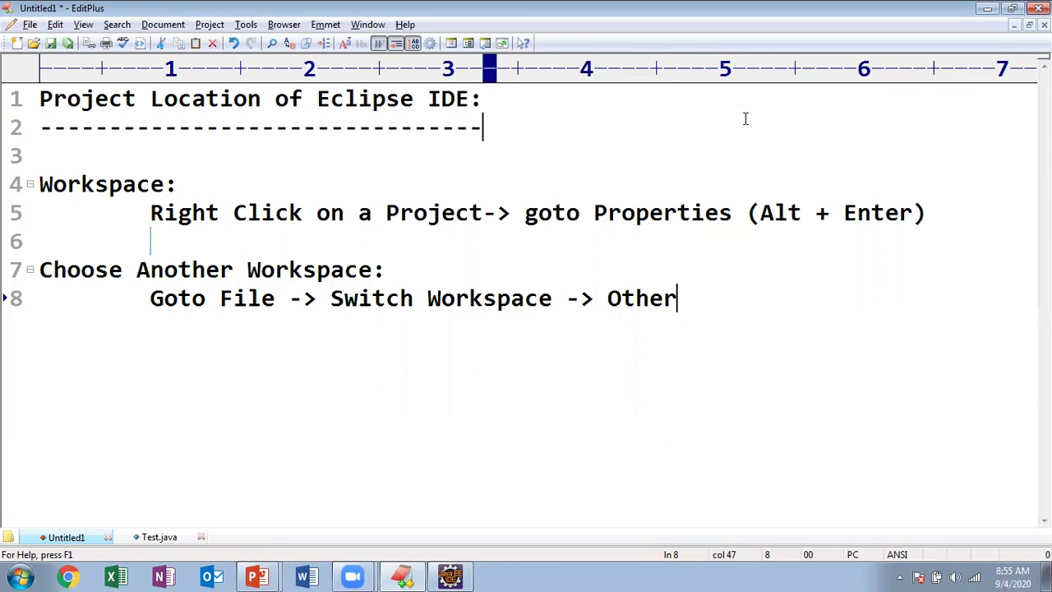
pyautogui.hotkey('alt', 'Tab')
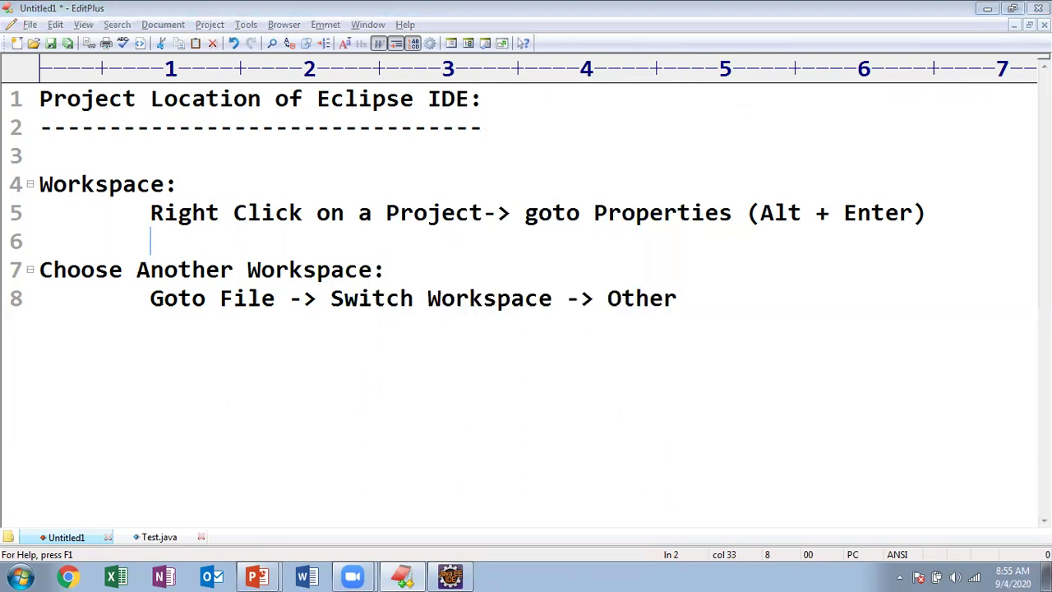